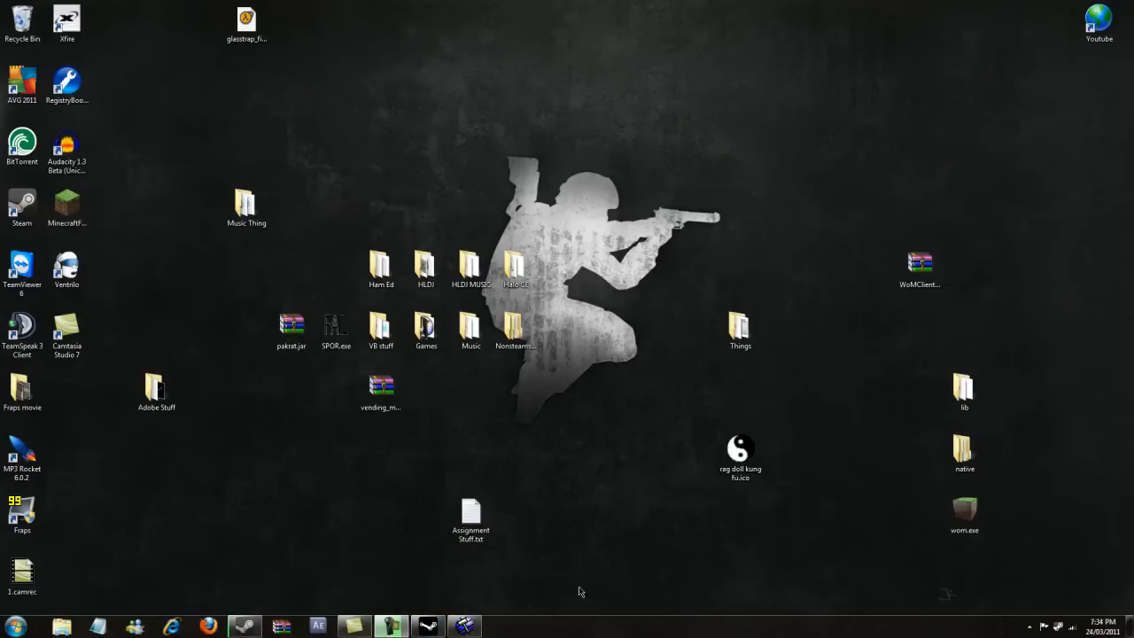
- Open the Steam games library and switch its list to show Tools
right_click(1057, 626)
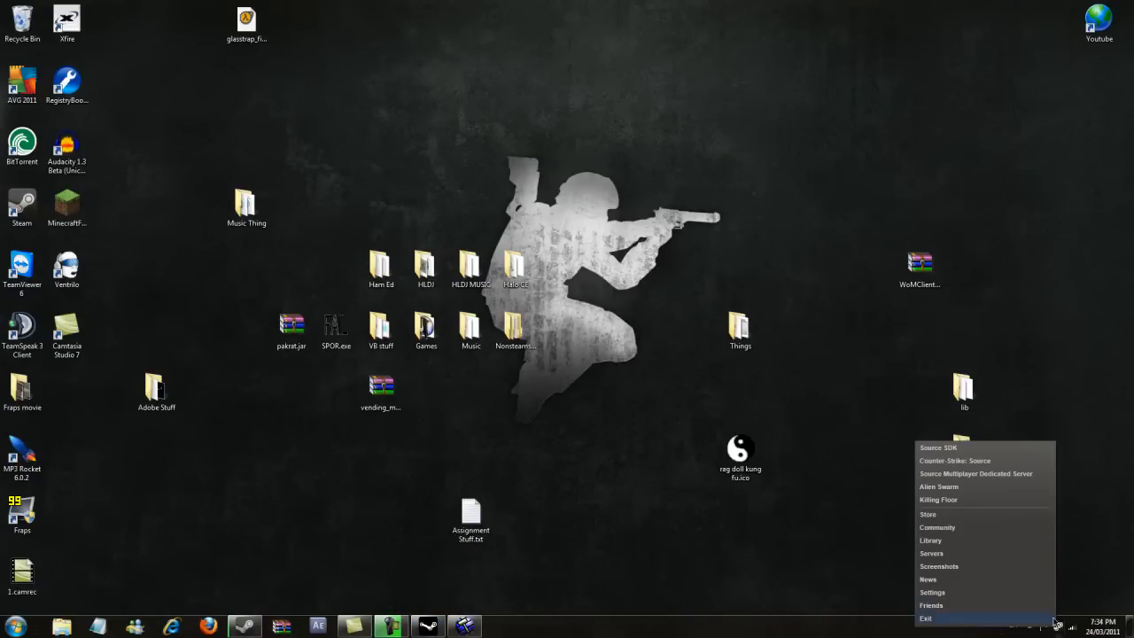
click(936, 527)
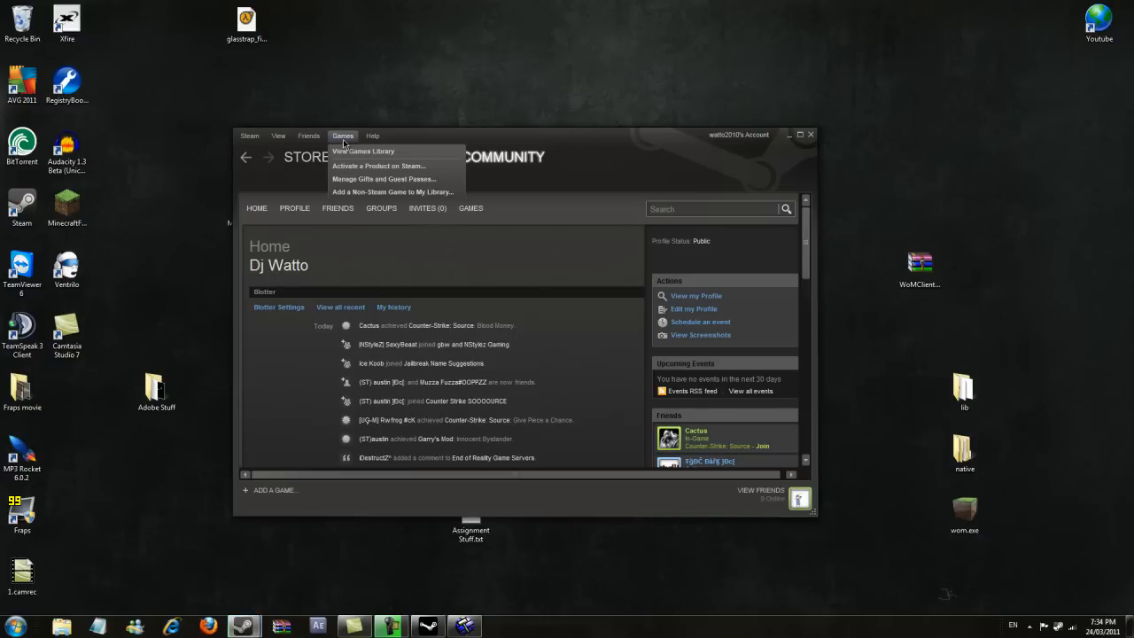
click(362, 160)
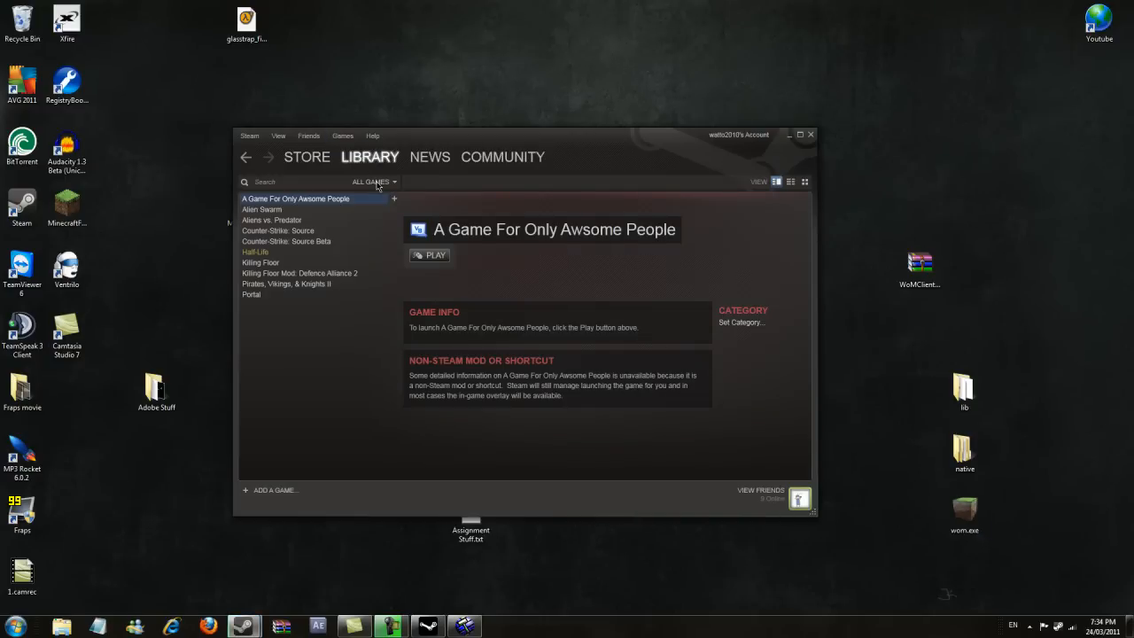
click(376, 183)
click(362, 263)
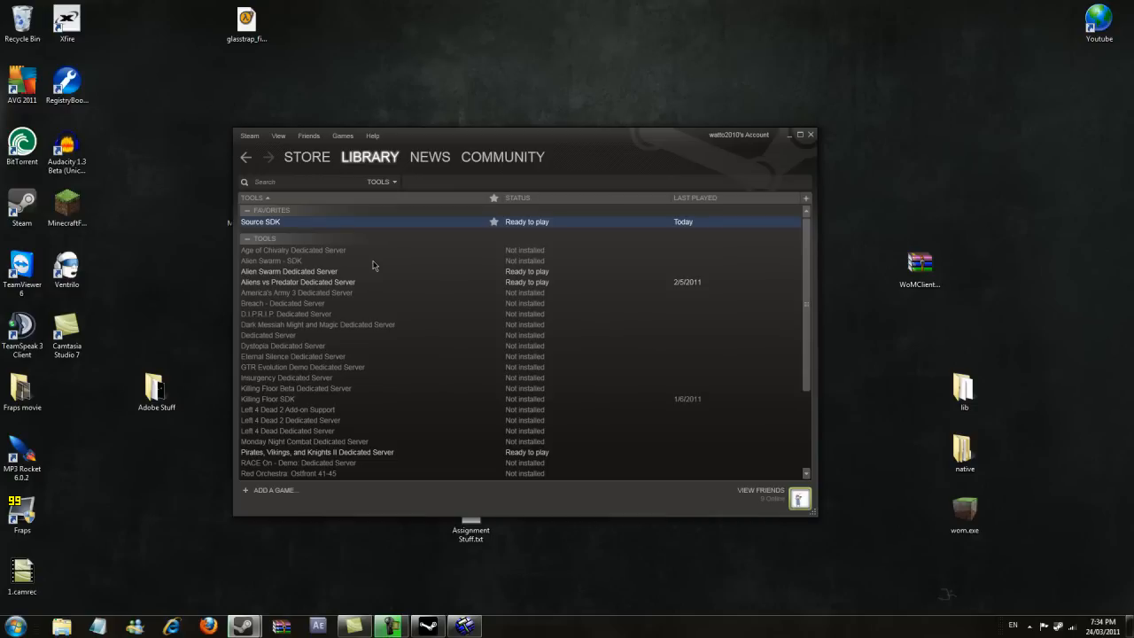
- Launch Source SDK from the tools list
drag(395, 143, 385, 121)
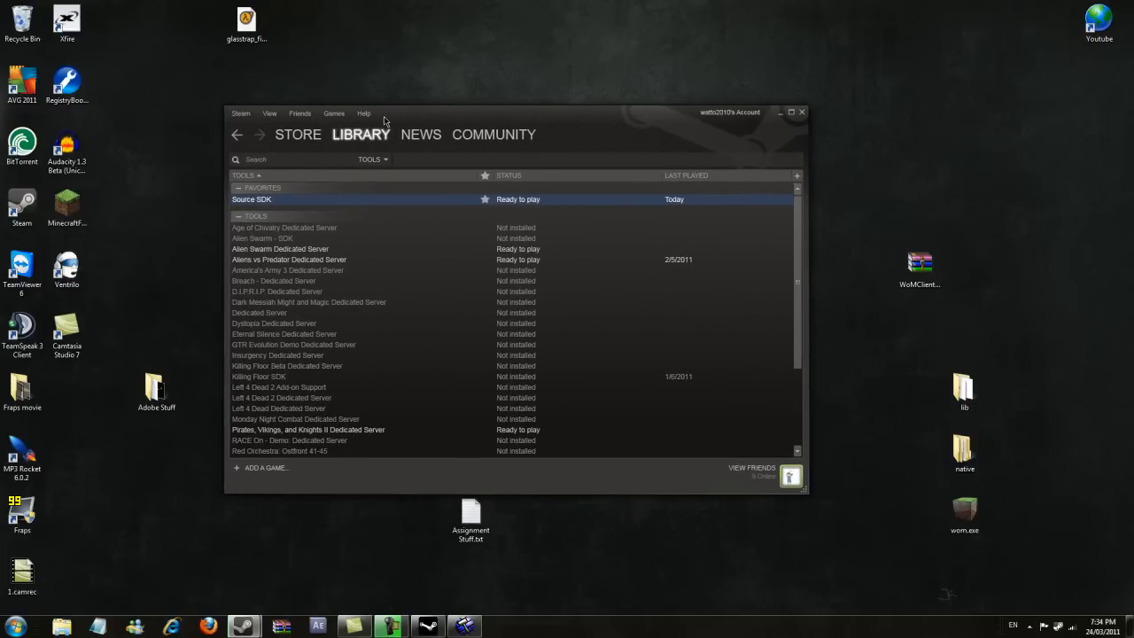
right_click(247, 205)
click(402, 198)
drag(800, 235, 797, 186)
right_click(247, 201)
click(256, 206)
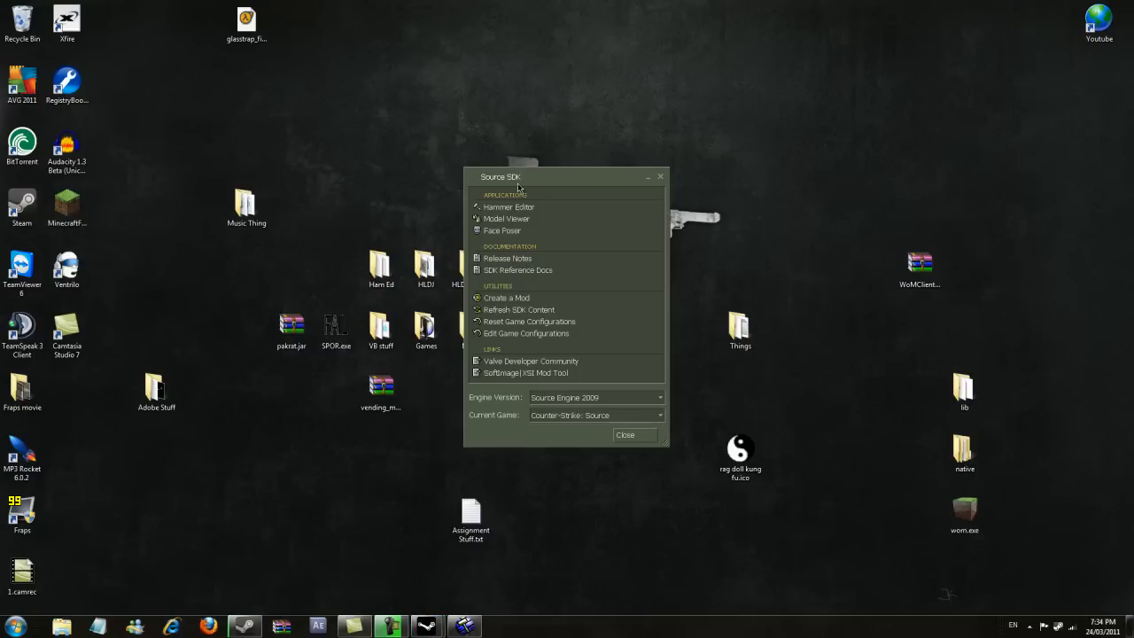
- Open Hammer Editor from the Source SDK window without loading the last saved file
mouse_move(535, 167)
mouse_down()
mouse_move(546, 85)
mouse_move(546, 325)
mouse_move(545, 157)
mouse_move(558, 165)
mouse_move(558, 212)
mouse_move(548, 155)
mouse_move(548, 213)
mouse_move(549, 165)
mouse_up()
scroll(660, 319, down, 1)
scroll(661, 337, up, 1)
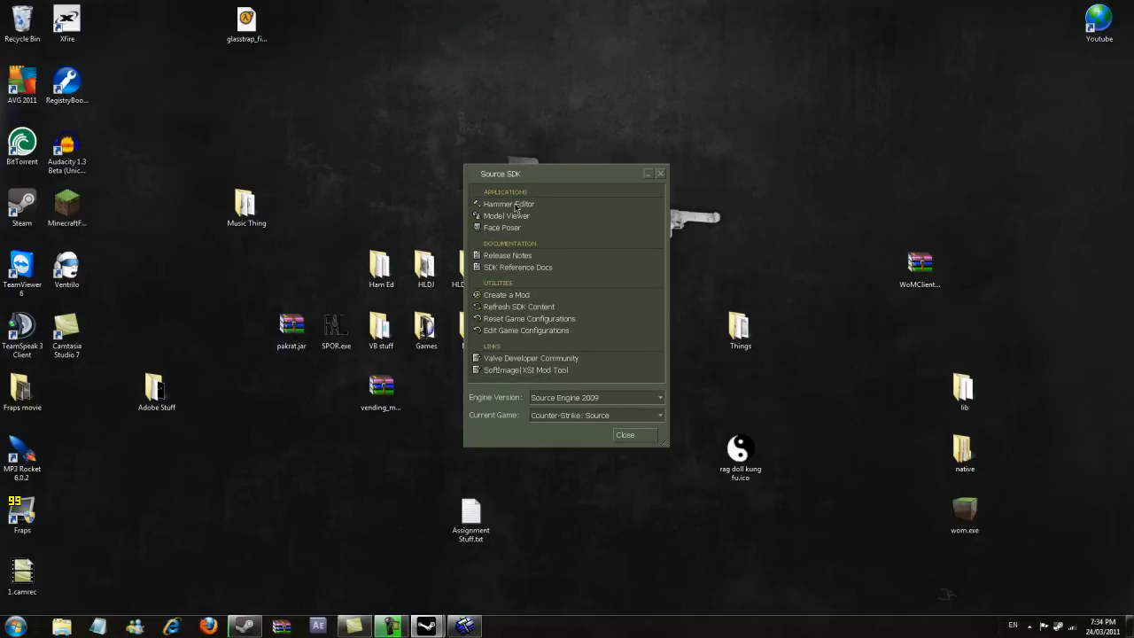
click(497, 206)
double_click(499, 206)
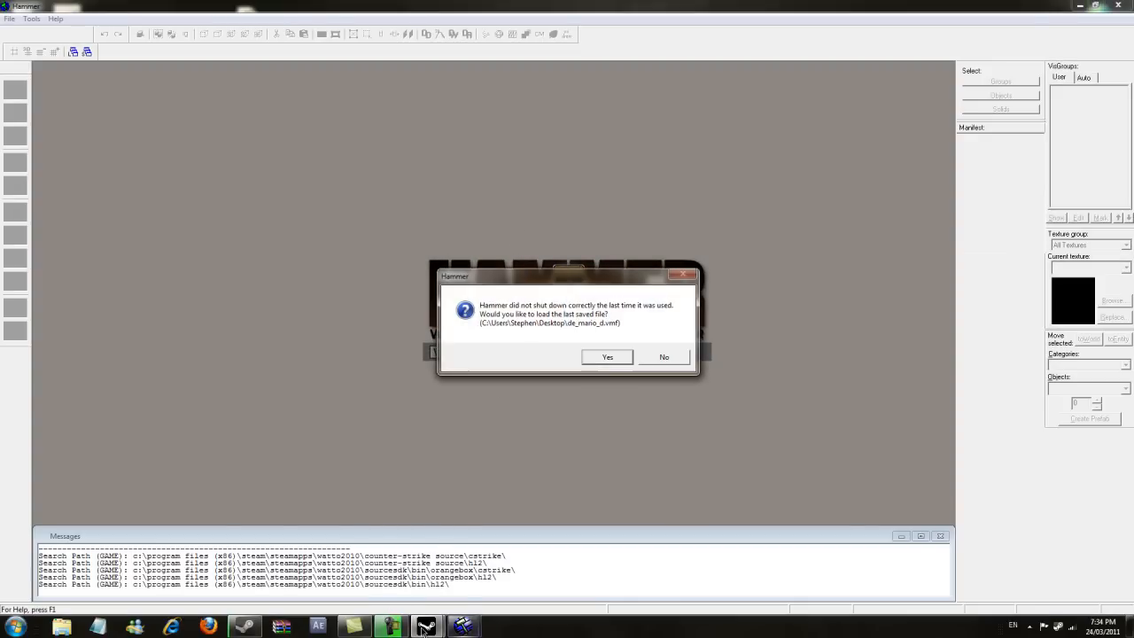
click(663, 357)
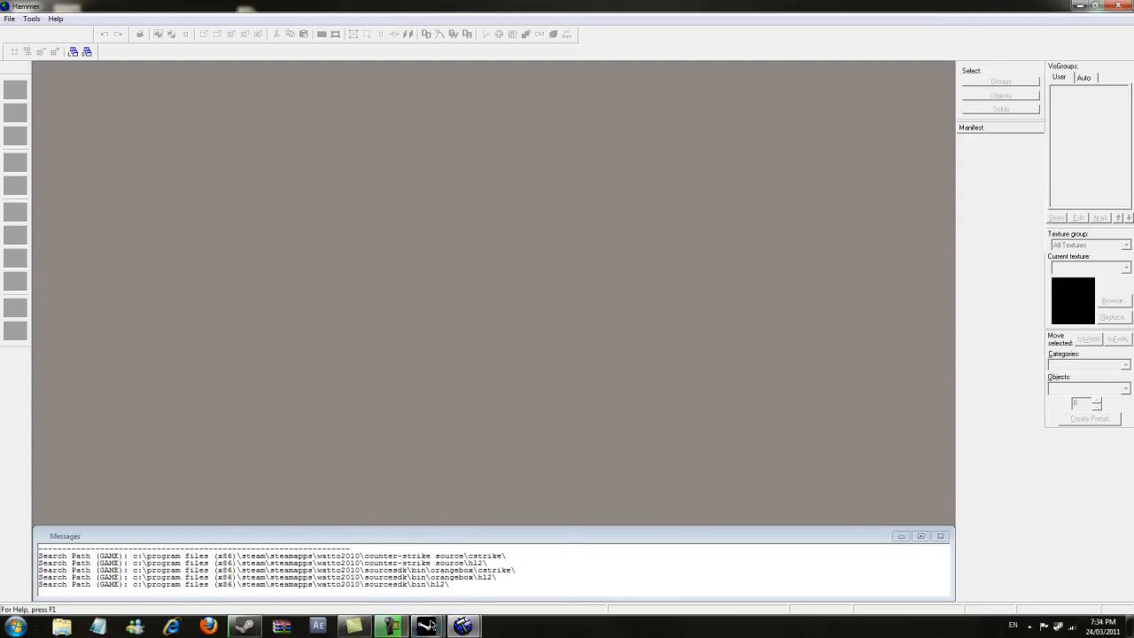
- Check that the SDK engine version is Source Engine 2009 and the current game is Counter-Strike: Source
mouse_move(426, 626)
click(540, 525)
click(568, 417)
click(548, 417)
click(558, 401)
click(576, 398)
click(562, 399)
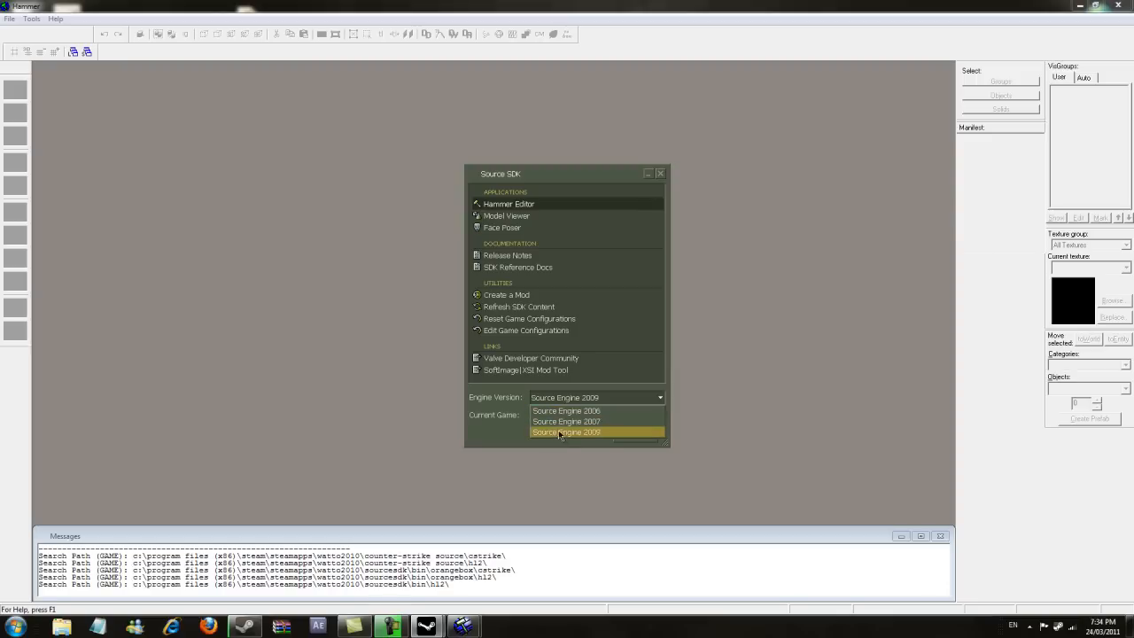
click(598, 433)
click(599, 419)
click(559, 430)
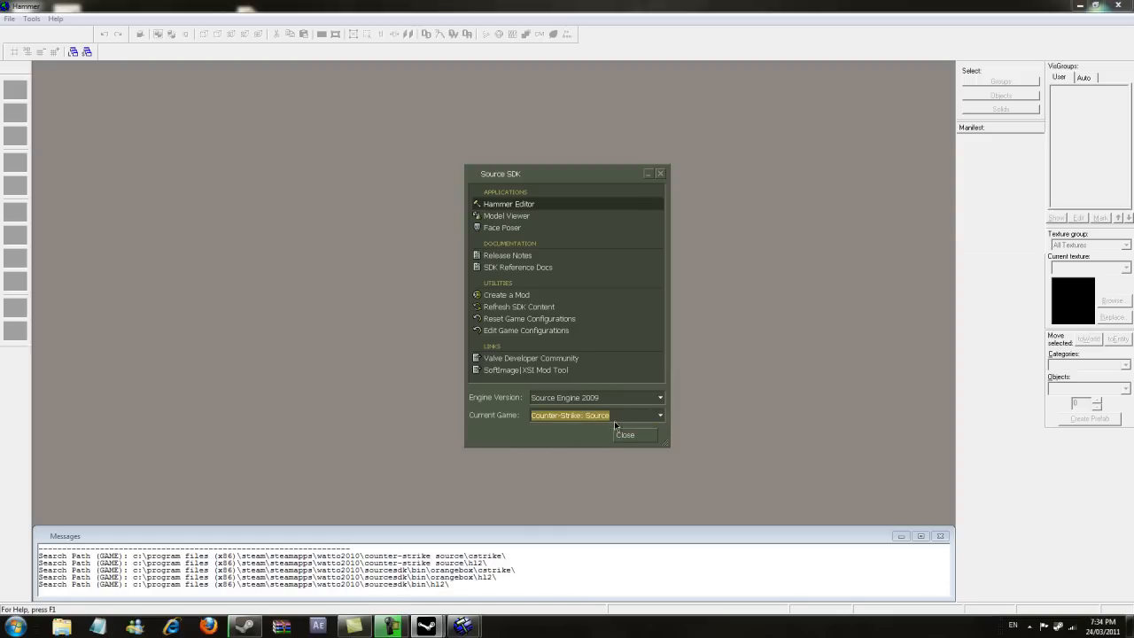
click(605, 160)
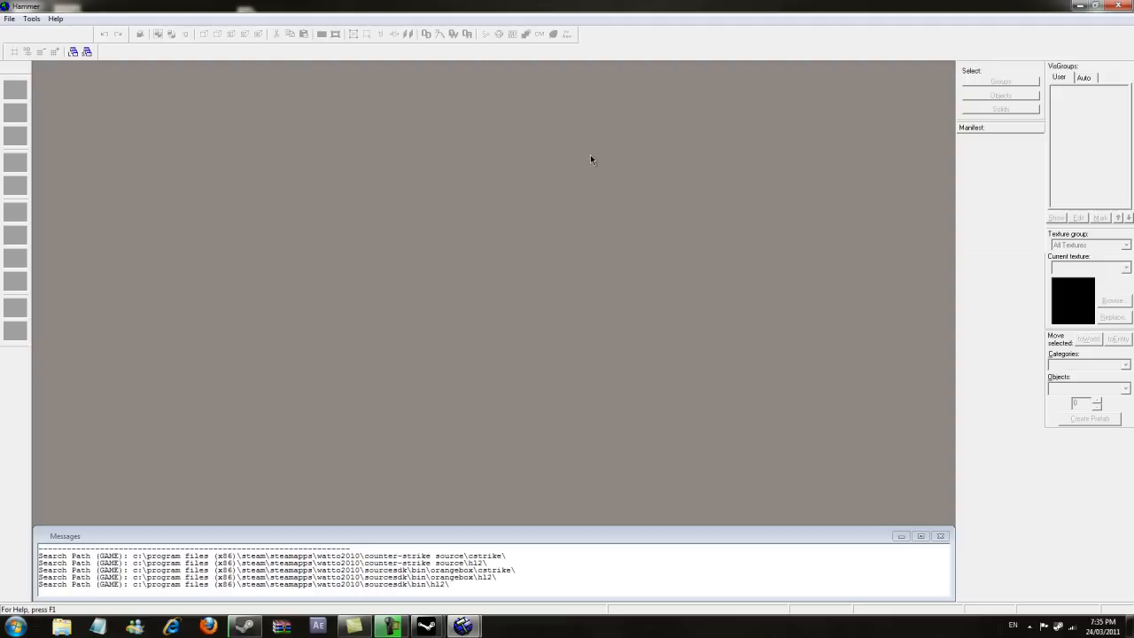
- Create a new map
click(9, 19)
click(324, 106)
drag(362, 6, 563, 1)
click(18, 19)
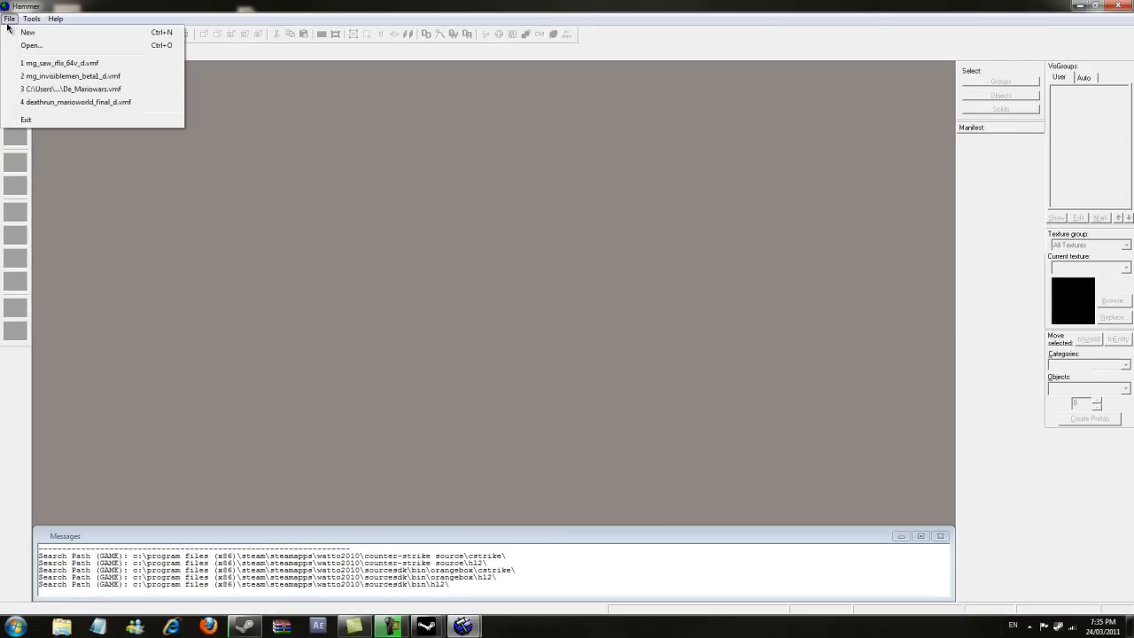
click(25, 33)
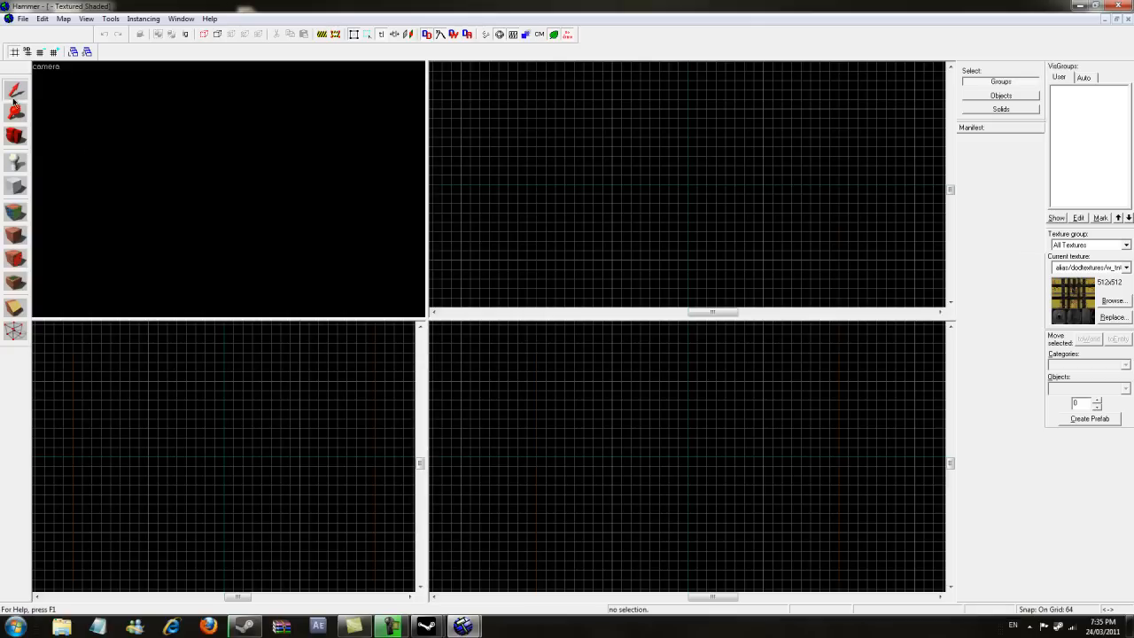
- Choose the Block tool and pick the tools/toolsnodraw texture by filtering the texture browser for nodraw
drag(547, 419, 745, 494)
key(Escape)
click(12, 186)
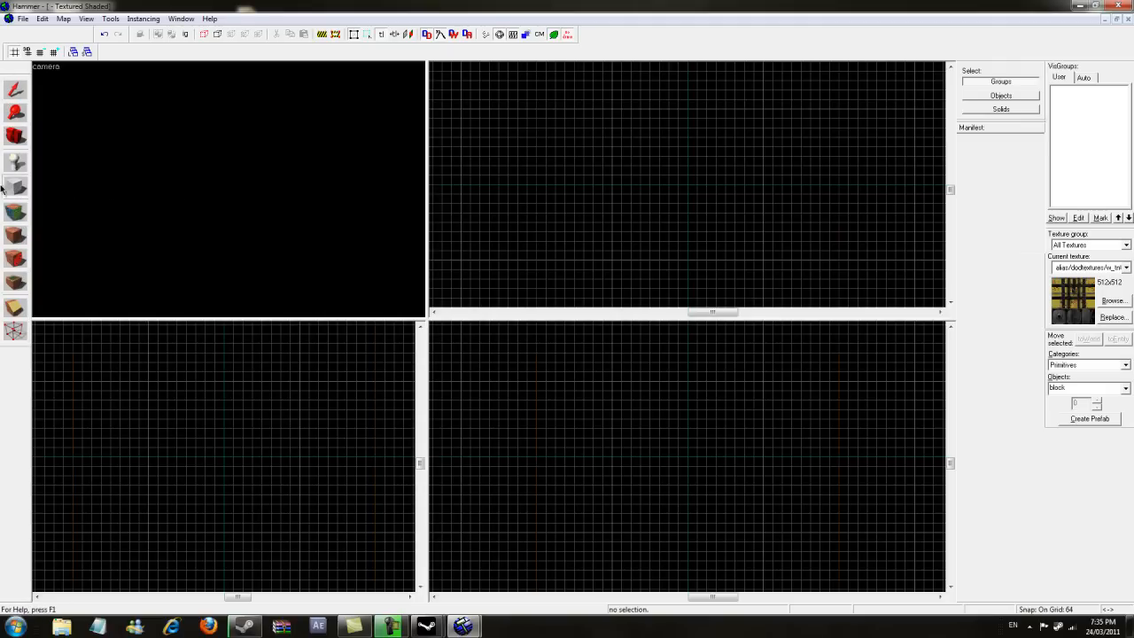
click(1112, 300)
text(nodraw)
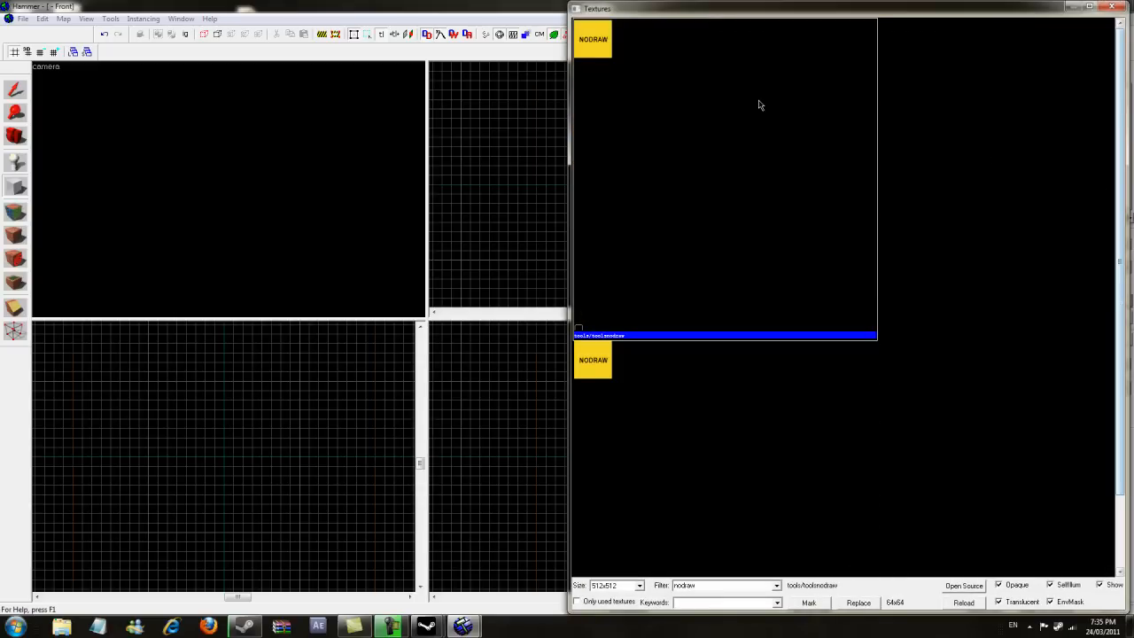
double_click(758, 105)
- Draw a block about 896 × 576 × 448 units across the 2D views and center the views on it
drag(536, 146, 655, 213)
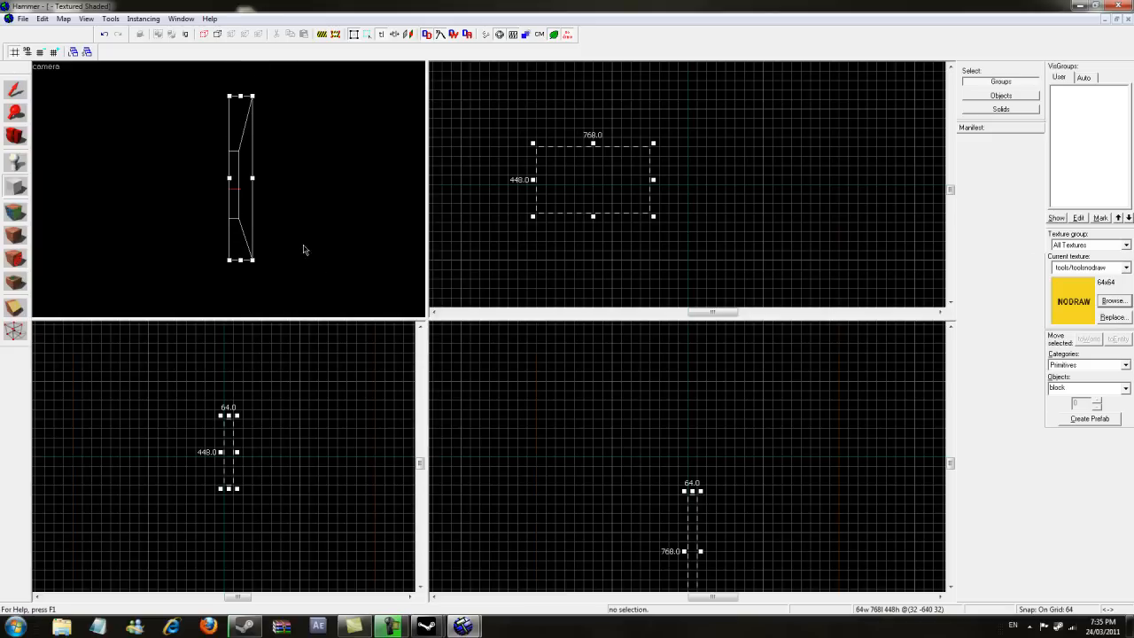
scroll(681, 562, down, 2)
scroll(679, 549, up, 2)
drag(663, 557, 665, 531)
drag(656, 484, 531, 484)
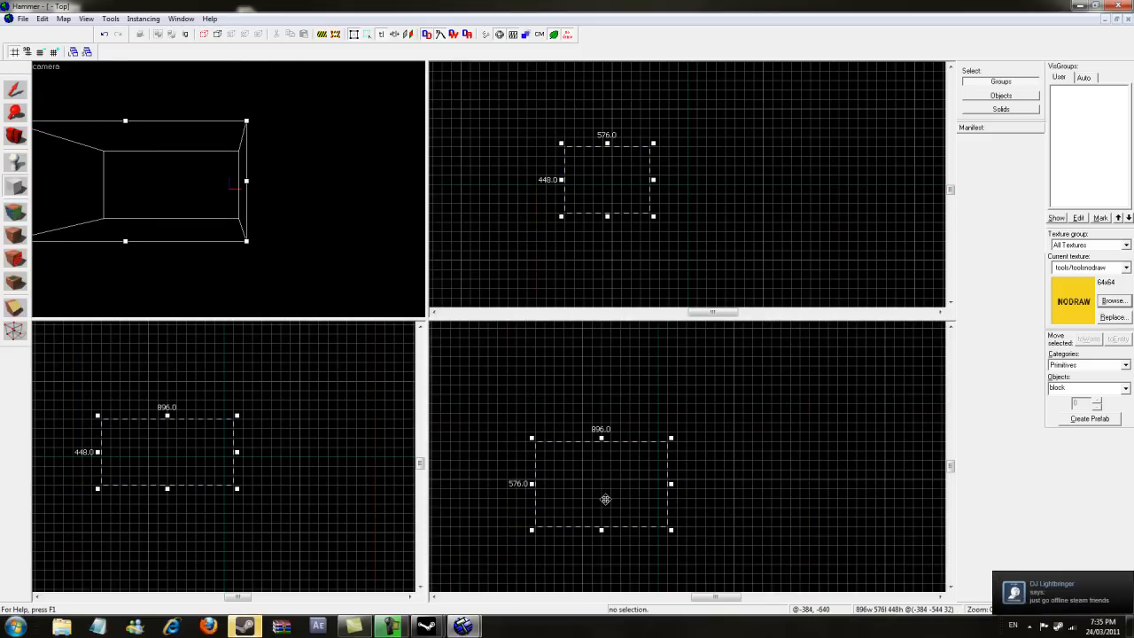
key(ctrl+e)
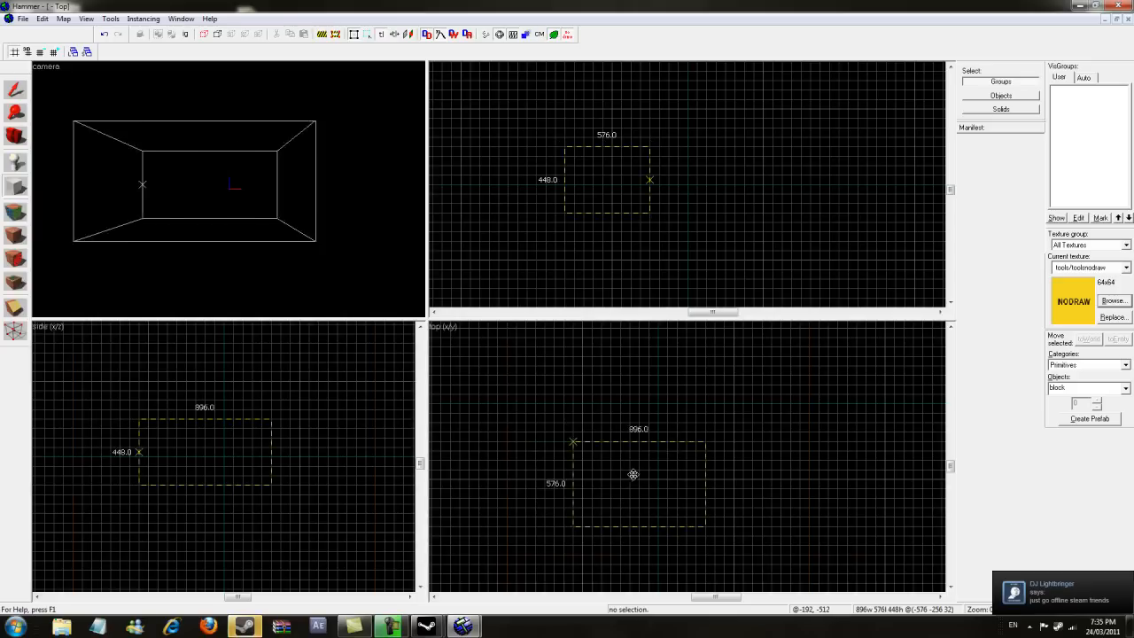
- Adjust the block outline and create the nodraw block, about 896 × 704 × 512 units
drag(591, 216, 572, 221)
click(18, 139)
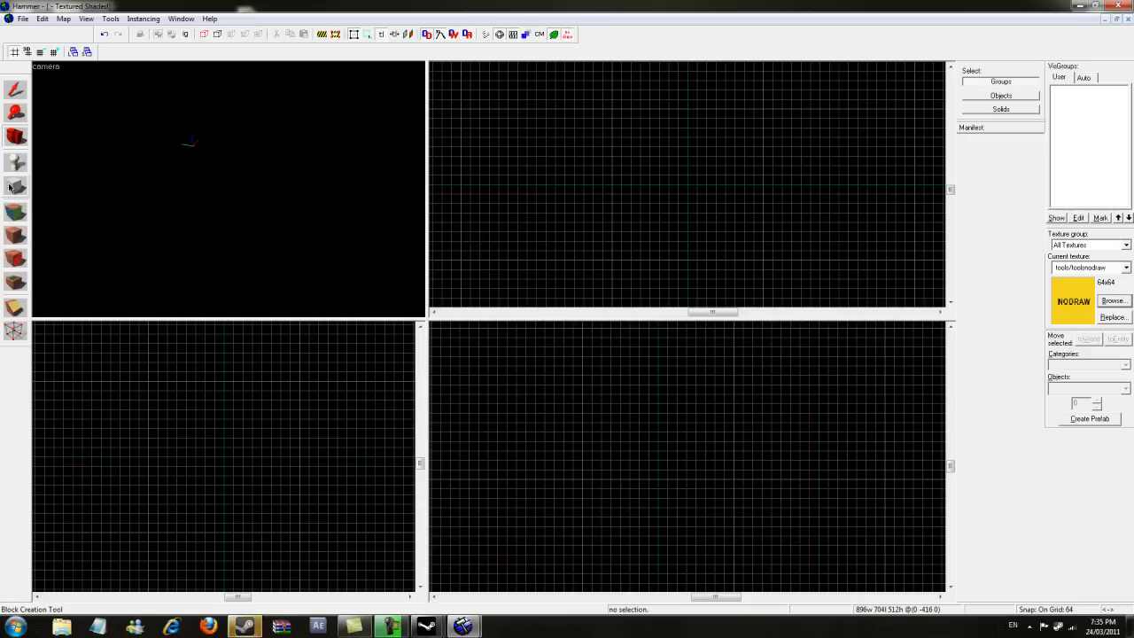
click(15, 186)
key(Return)
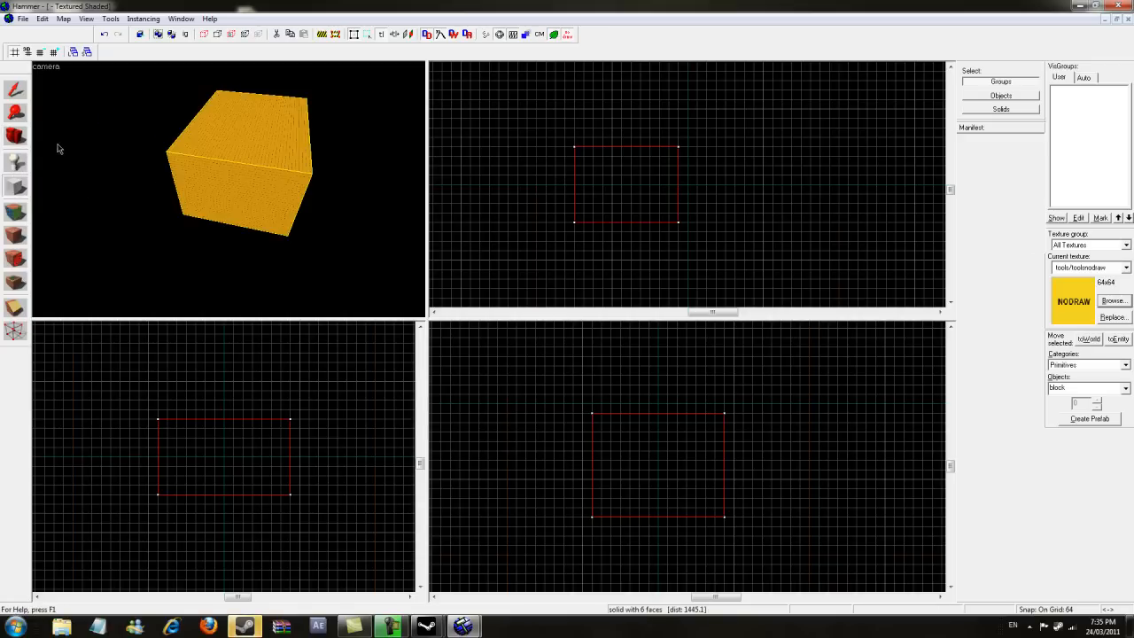
- Select the block and hollow it into a room with 32-unit walls
key(z)
key(w)
key(s)
key(z)
click(16, 91)
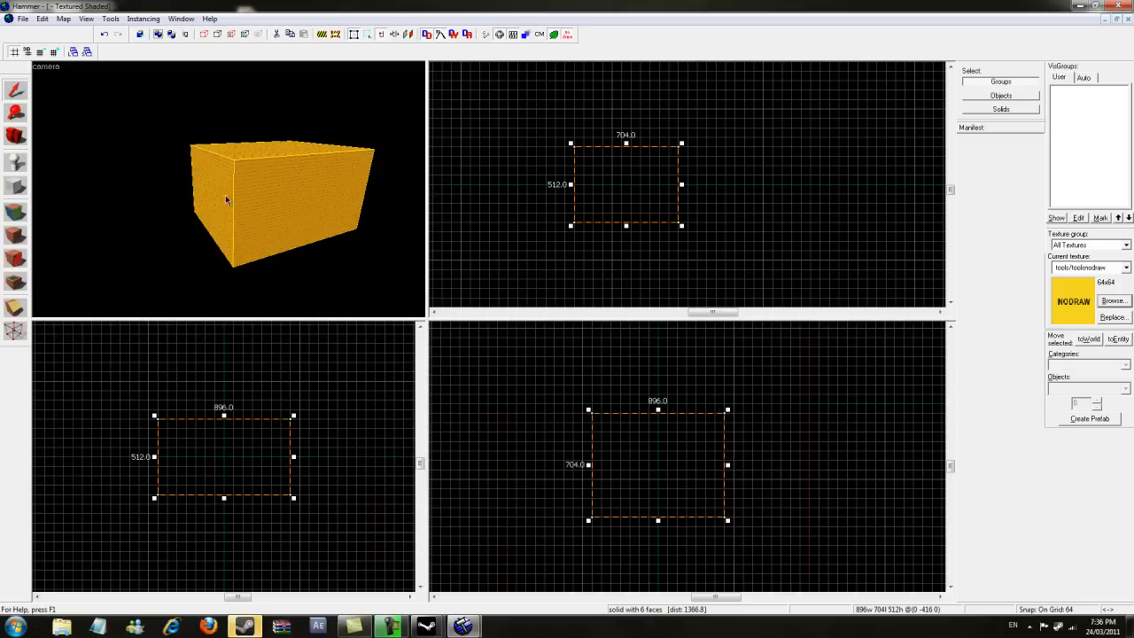
key(w)
key(d)
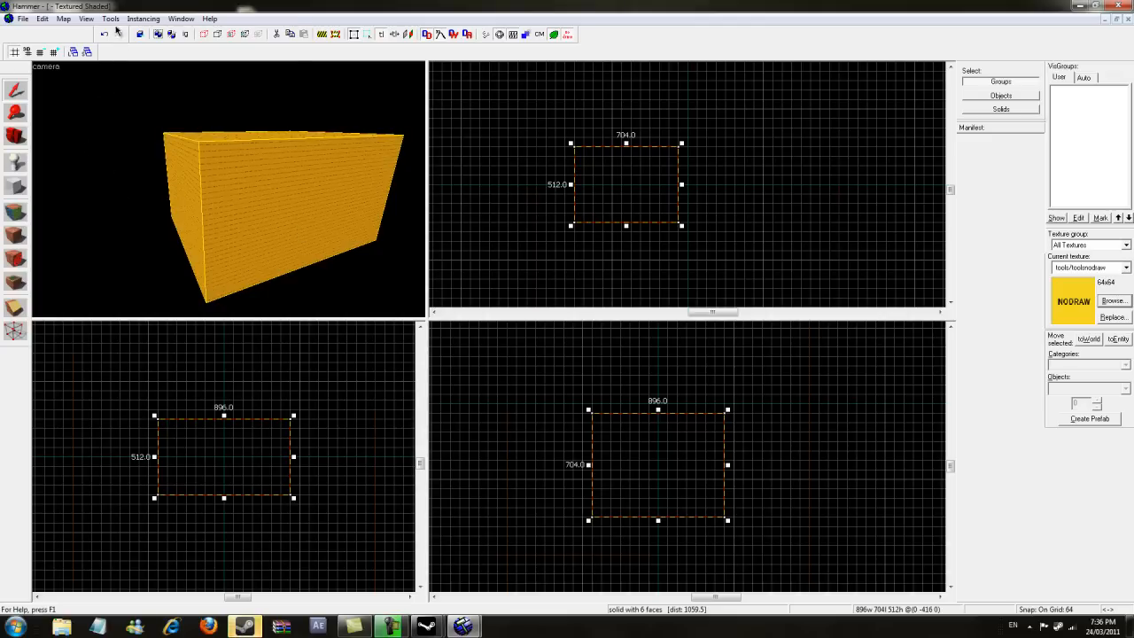
click(111, 19)
click(120, 44)
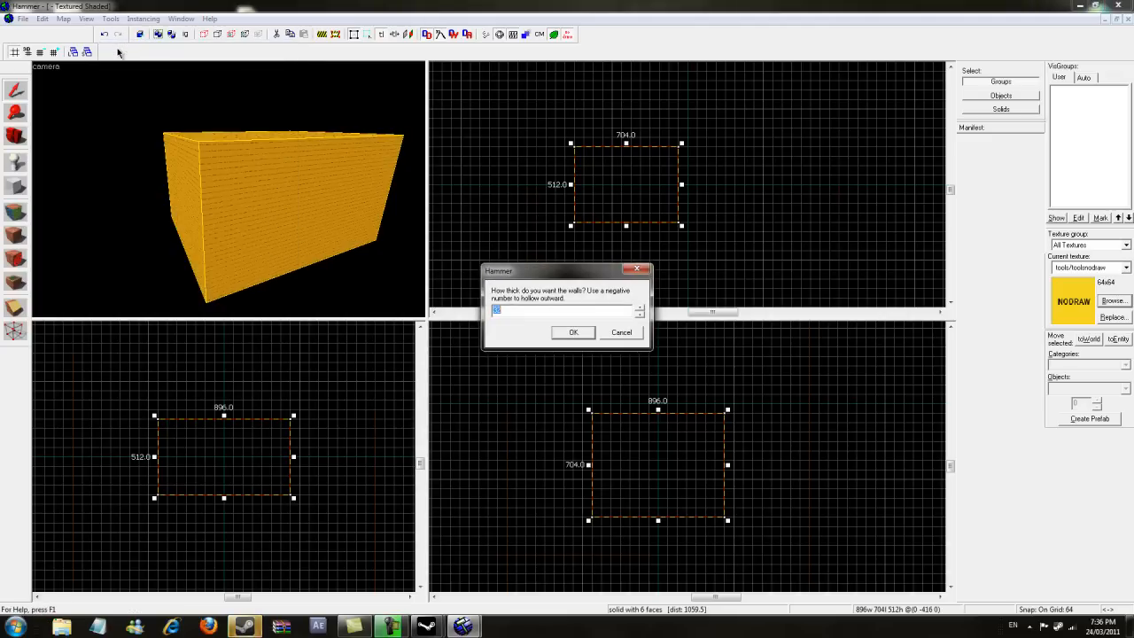
click(514, 307)
drag(514, 306, 479, 309)
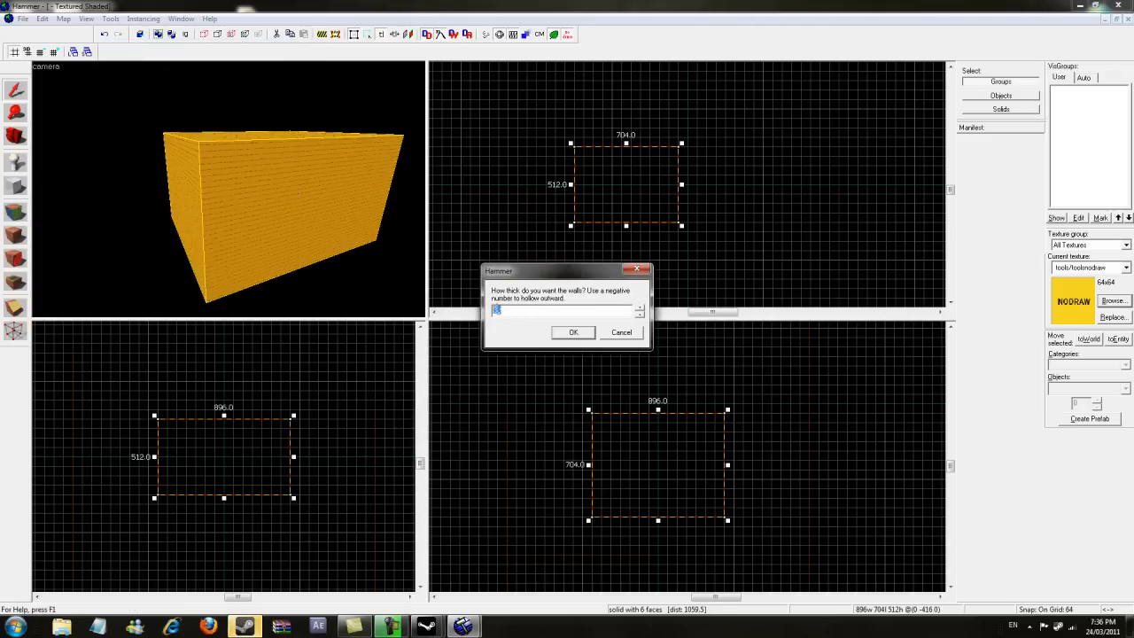
click(516, 310)
click(574, 333)
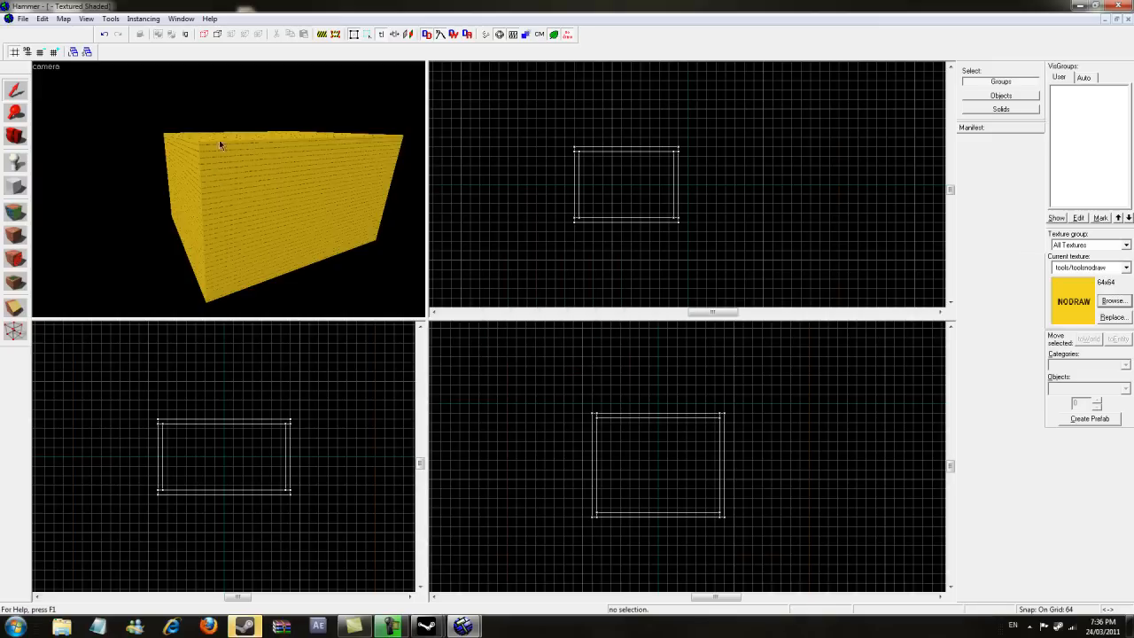
- Move the camera inside the room and select the hollowed walls group
scroll(227, 190, up, 5)
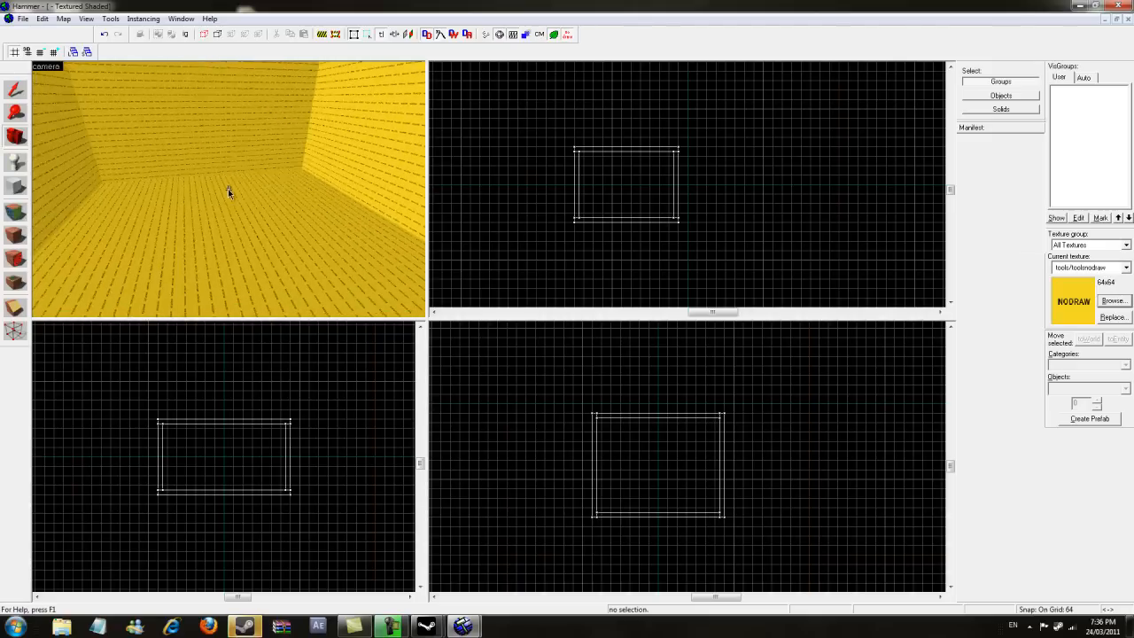
key(z)
click(8, 91)
click(369, 243)
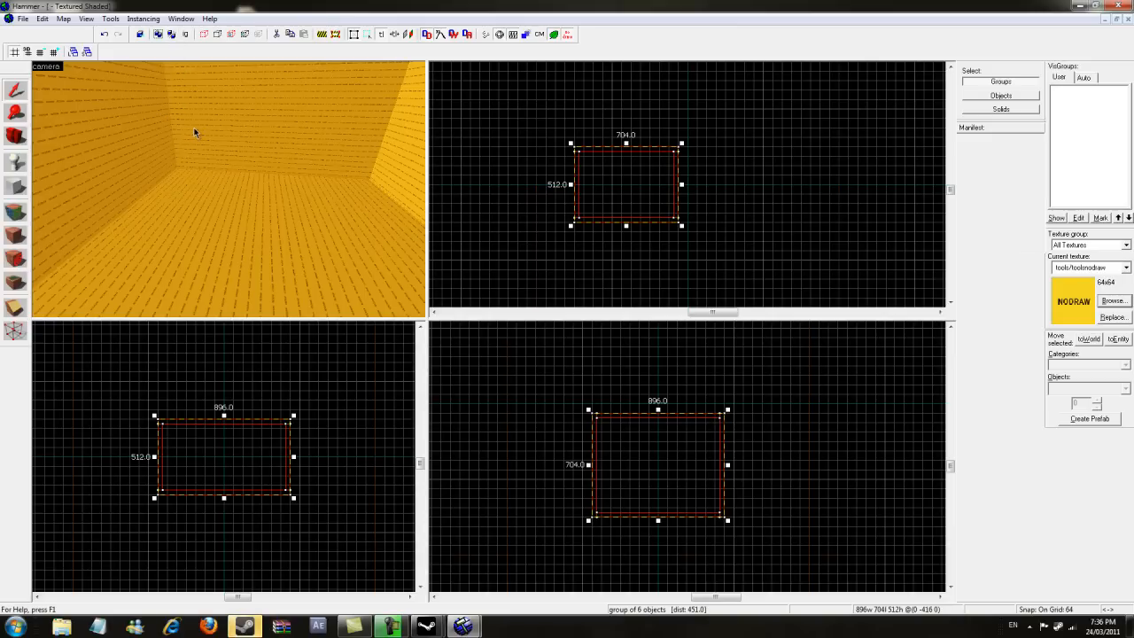
click(16, 140)
mouse_move(213, 186)
mouse_down()
mouse_move(228, 189)
mouse_move(209, 192)
mouse_up()
key(shift+s)
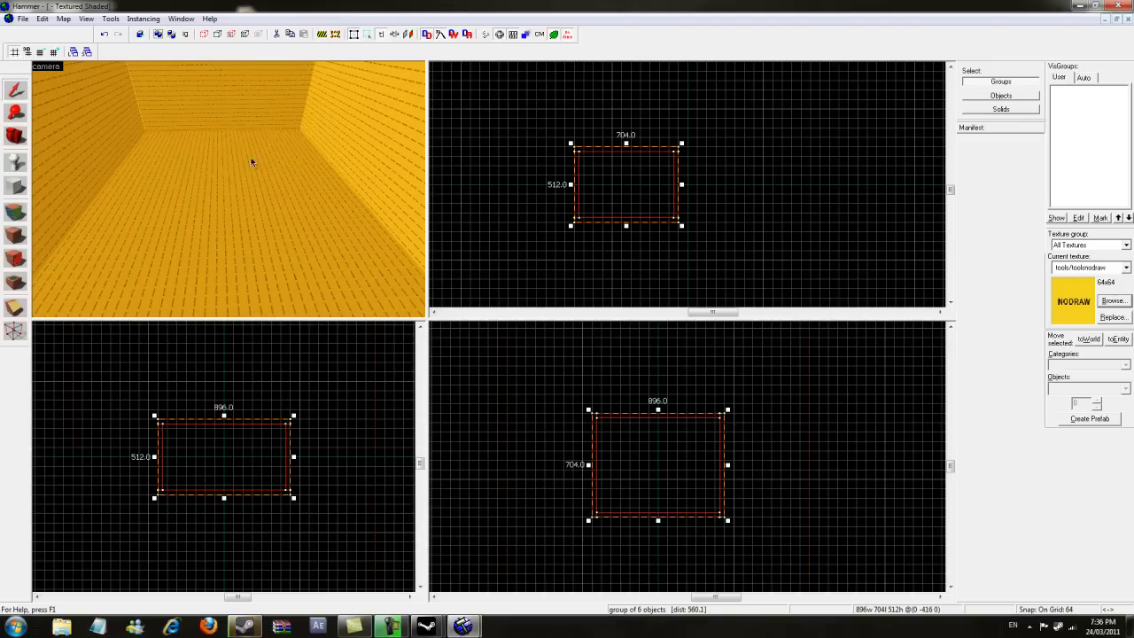
- Toggle group ignoring and select only the floor brush in the 3D view
click(170, 36)
click(185, 164)
click(118, 136)
click(257, 117)
click(221, 154)
drag(428, 151, 429, 151)
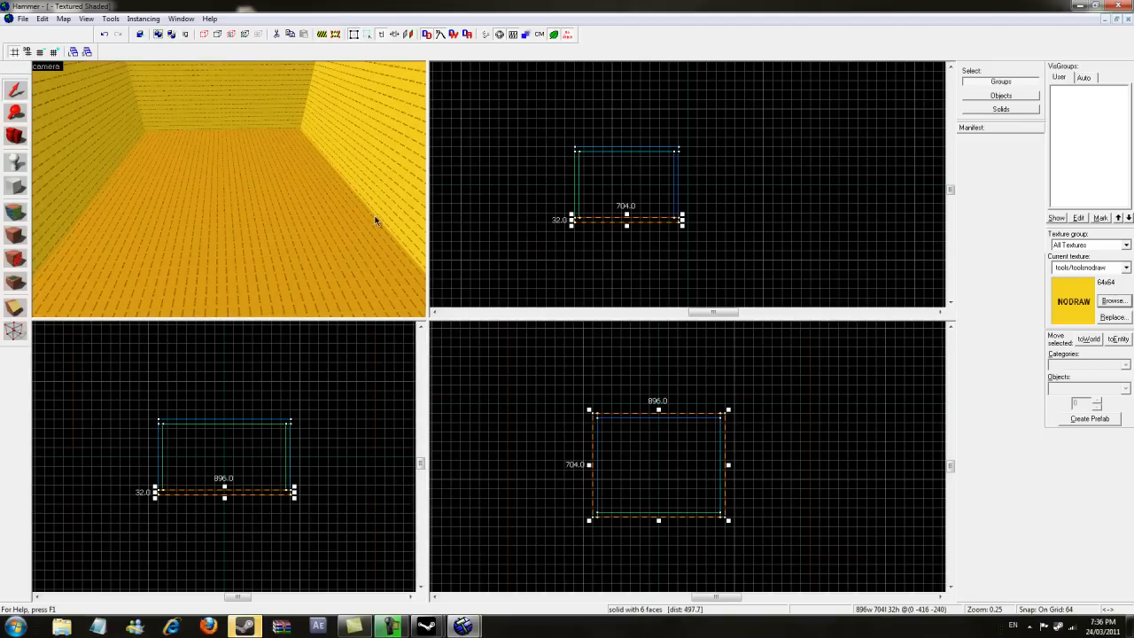
- Raise the floor brush one 64-unit grid step in the front view
scroll(620, 225, up, 7)
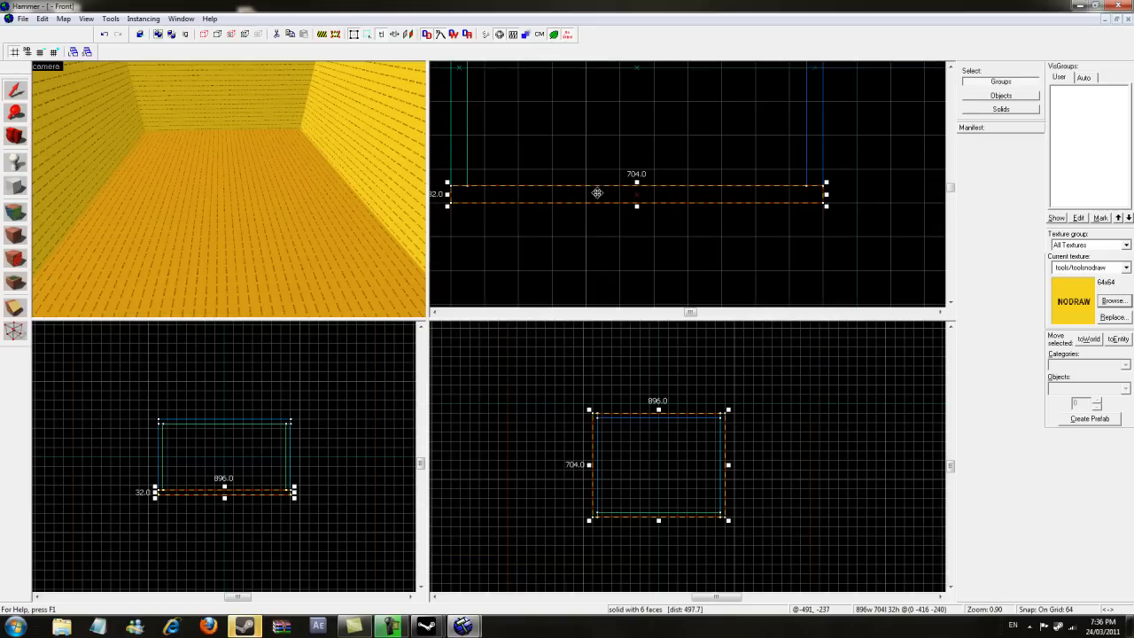
drag(597, 193, 594, 174)
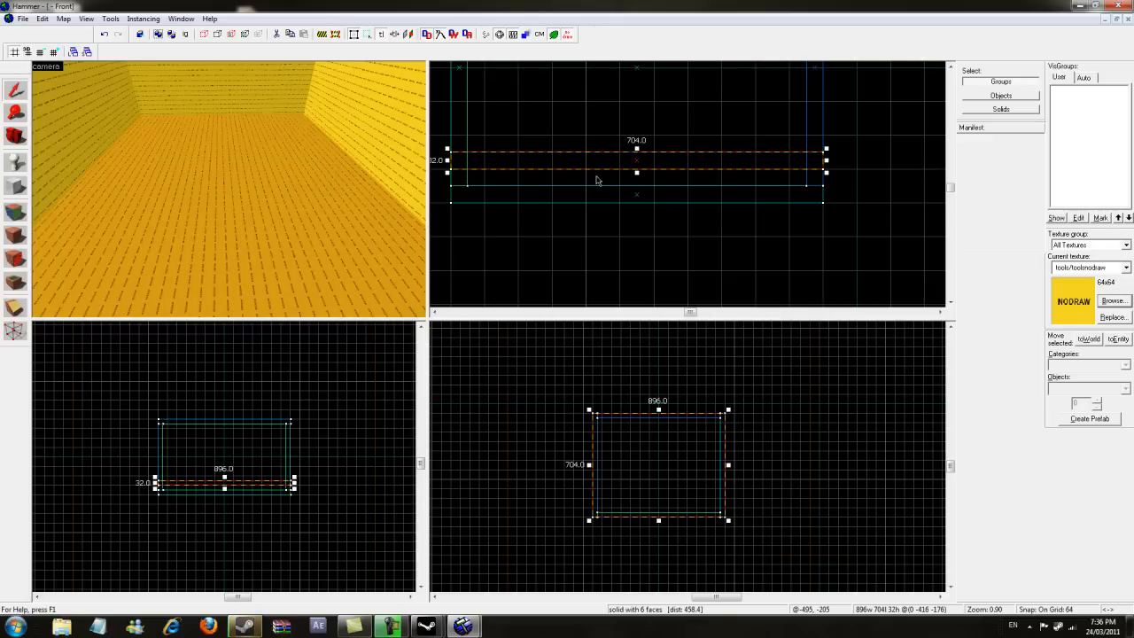
- Set the grid size to 1 and lower the floor brush about 32 units in the front view
click(37, 55)
click(39, 55)
click(40, 55)
click(41, 55)
click(41, 55)
click(41, 55)
drag(650, 163, 650, 184)
scroll(469, 187, up, 4)
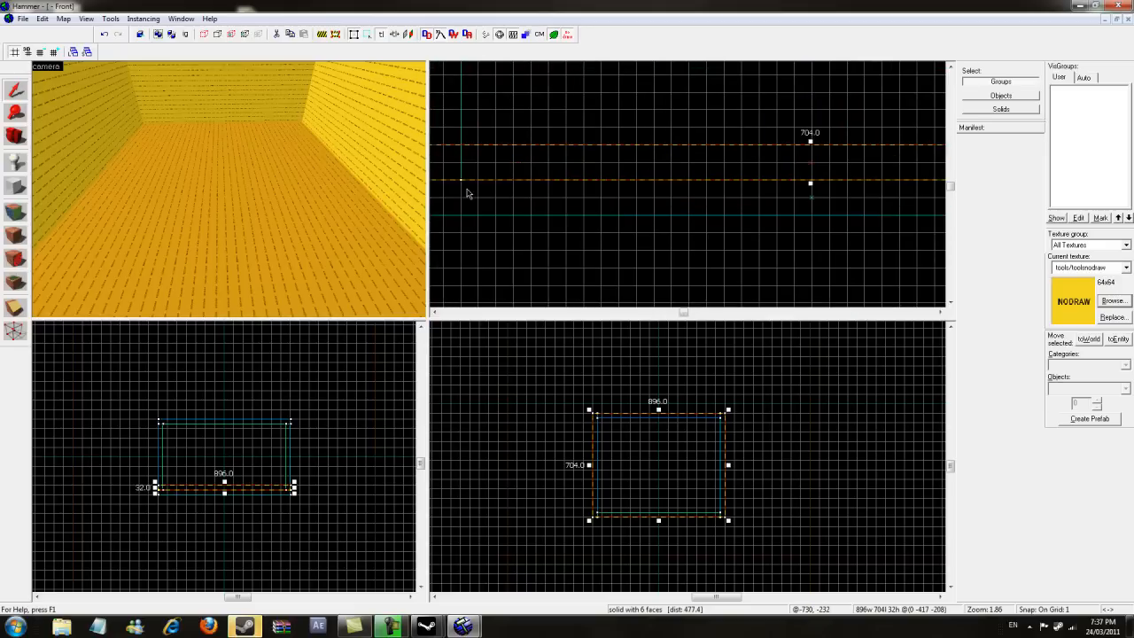
scroll(483, 176, up, 5)
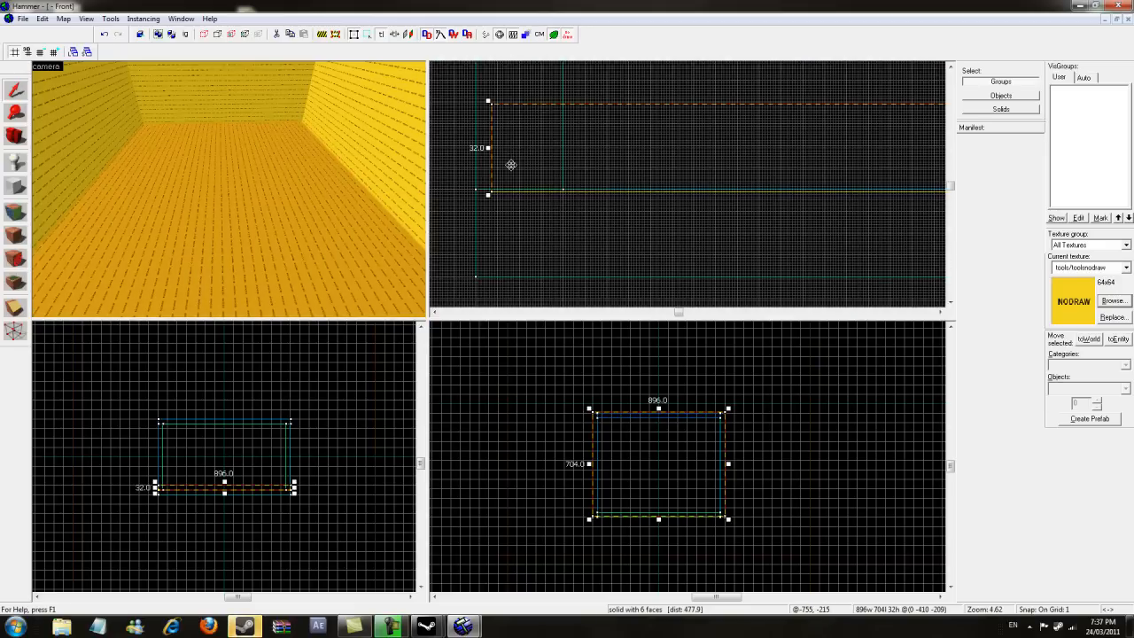
drag(503, 164, 496, 164)
scroll(553, 207, down, 13)
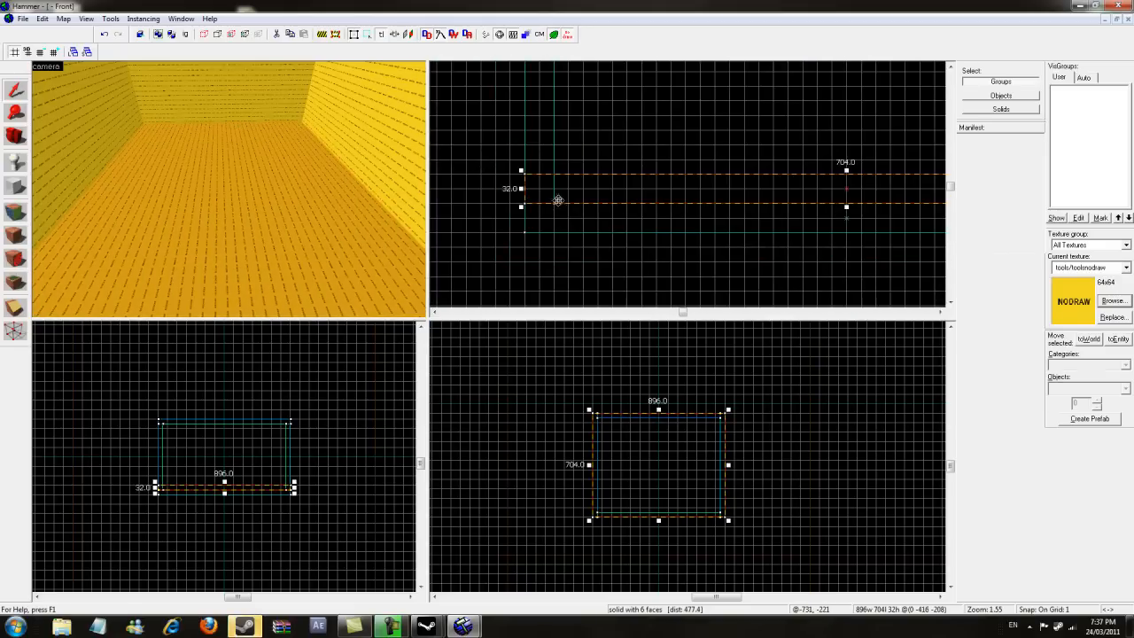
- Apply the de_cbble/grassdirt_blend texture to the room's floor face with the texture application tool
key(a)
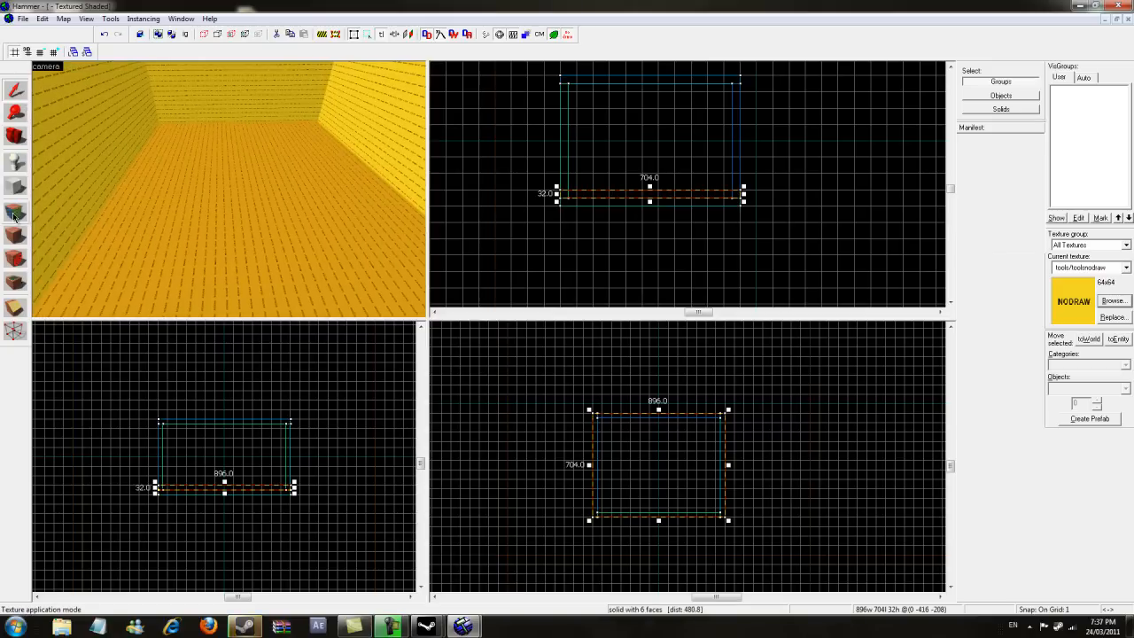
click(14, 212)
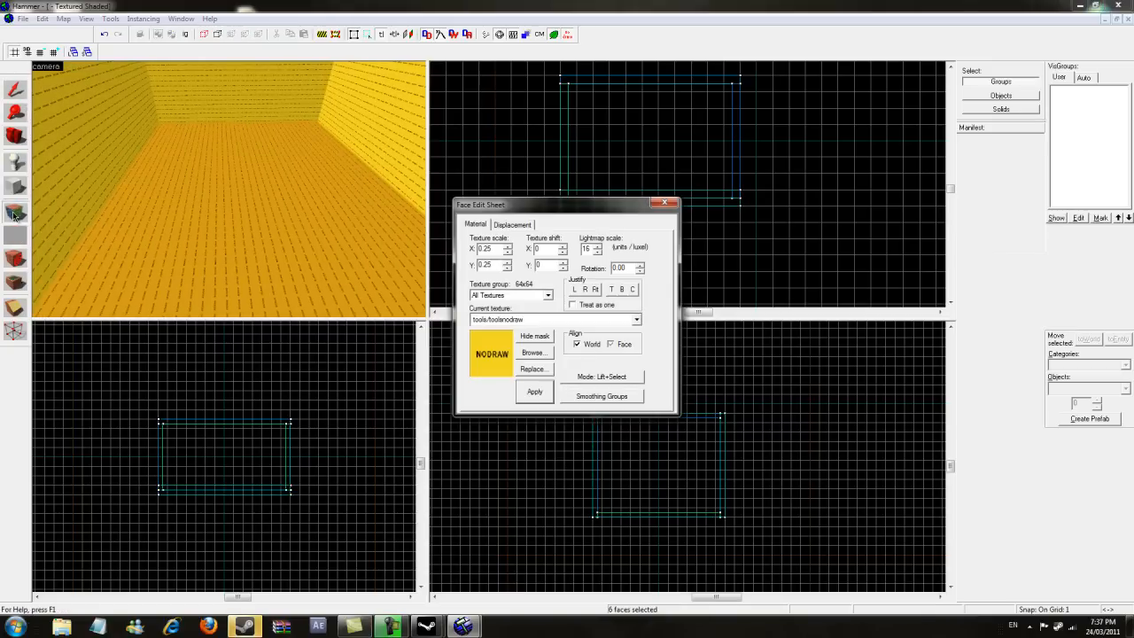
click(532, 353)
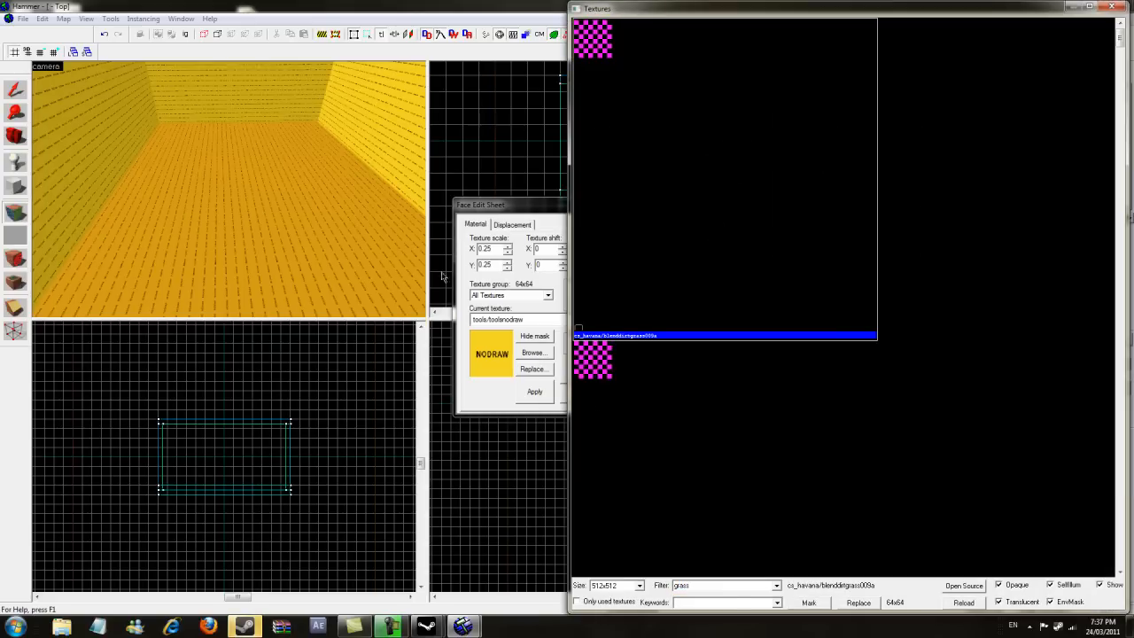
drag(1118, 33, 1119, 107)
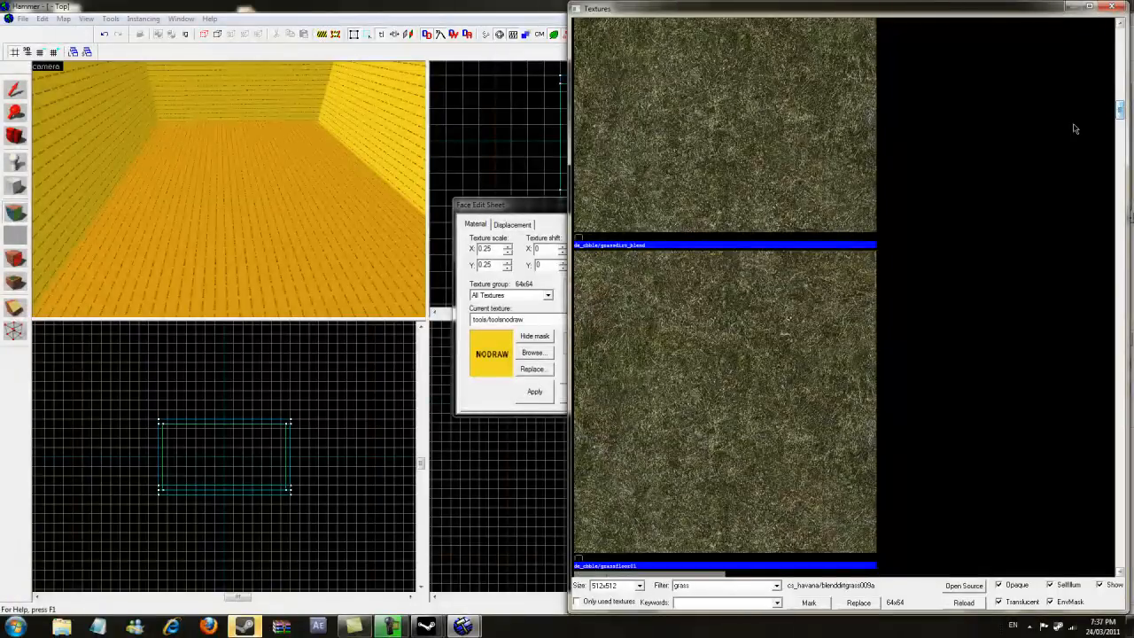
double_click(695, 179)
right_click(280, 208)
click(403, 157)
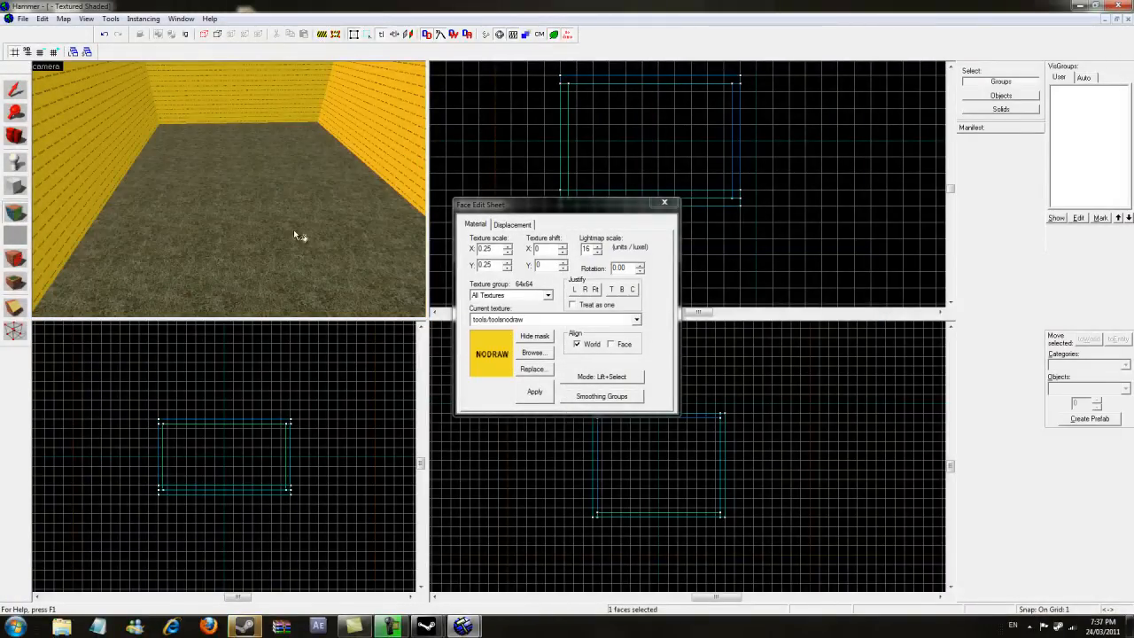
click(275, 192)
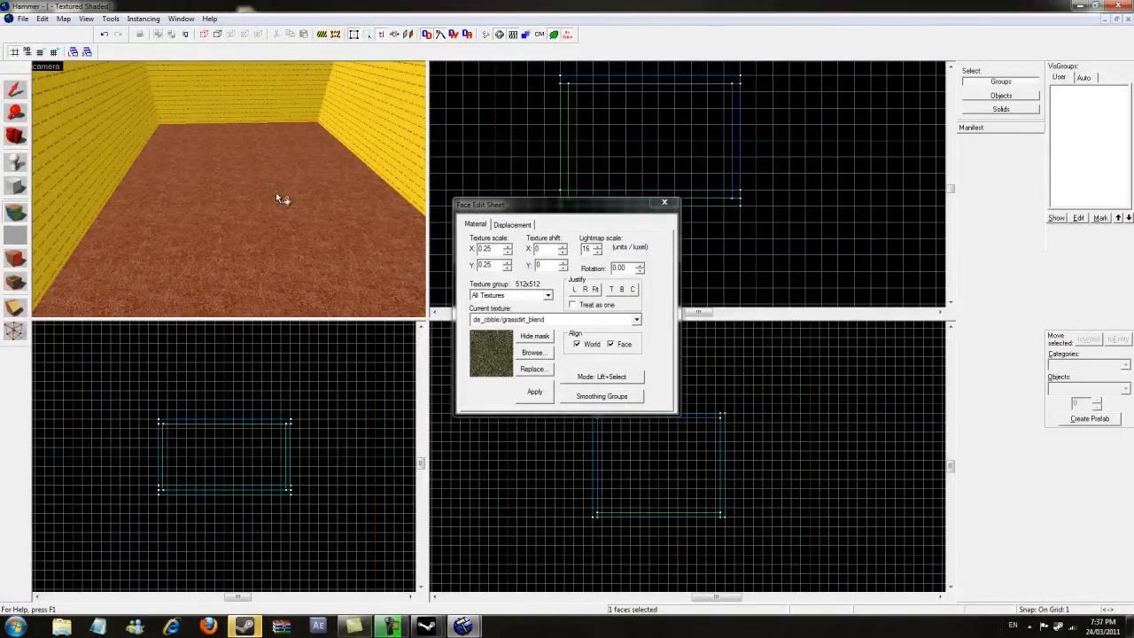
- Apply the tools/toolsskybox2d texture to the room's walls and ceiling faces
click(532, 352)
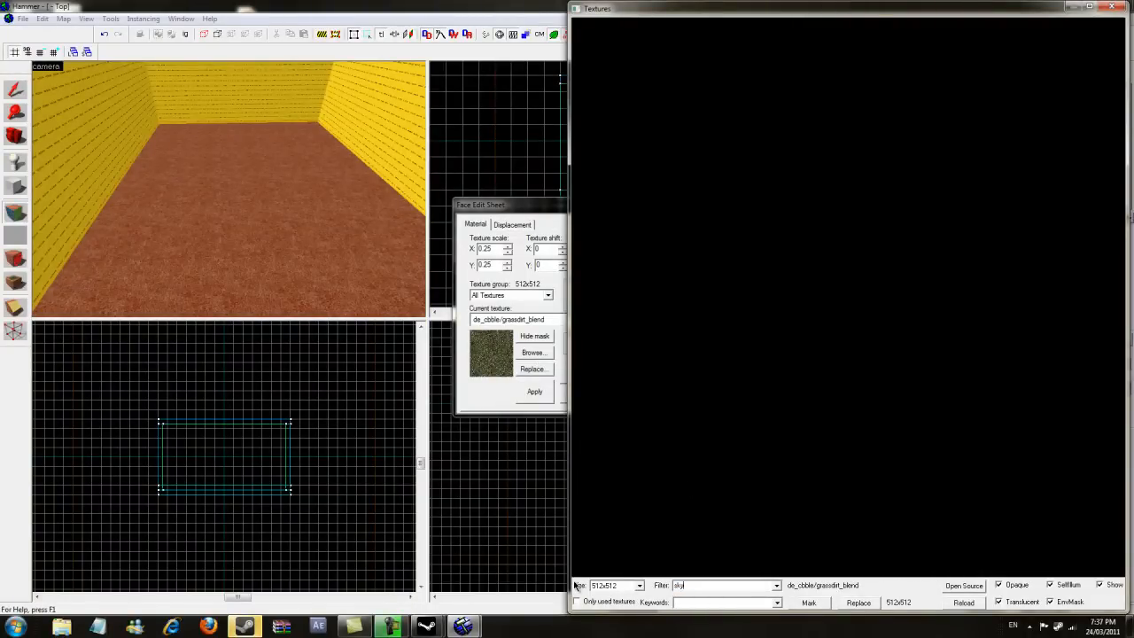
text(box2d)
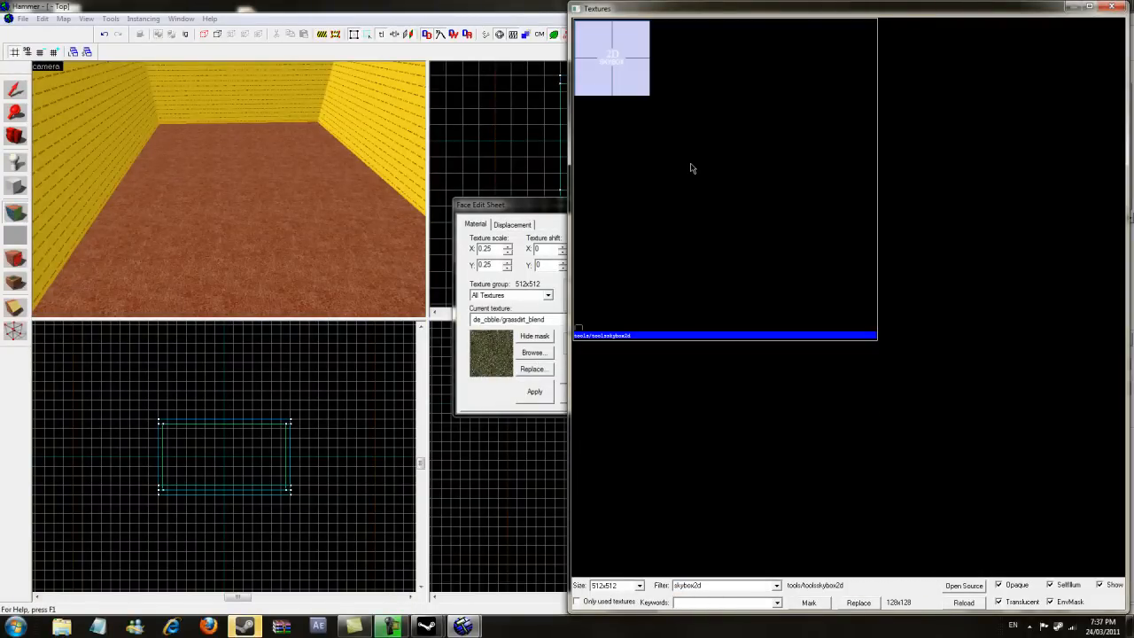
double_click(691, 165)
right_click(180, 92)
right_click(353, 114)
right_click(141, 137)
click(13, 134)
drag(213, 184, 228, 190)
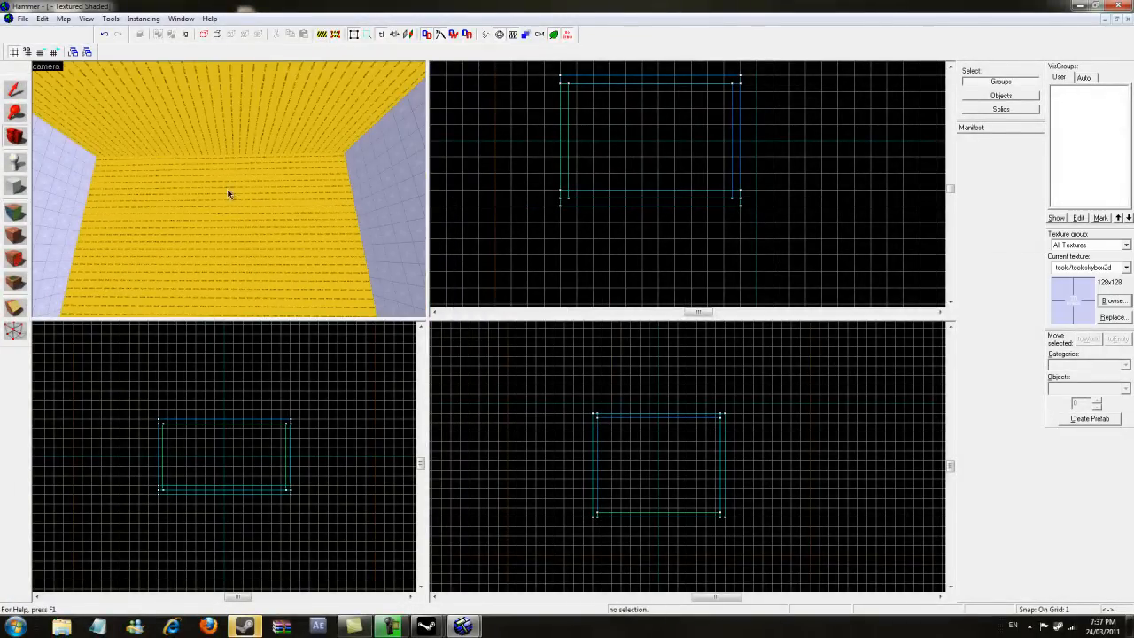
click(16, 213)
right_click(242, 216)
right_click(257, 121)
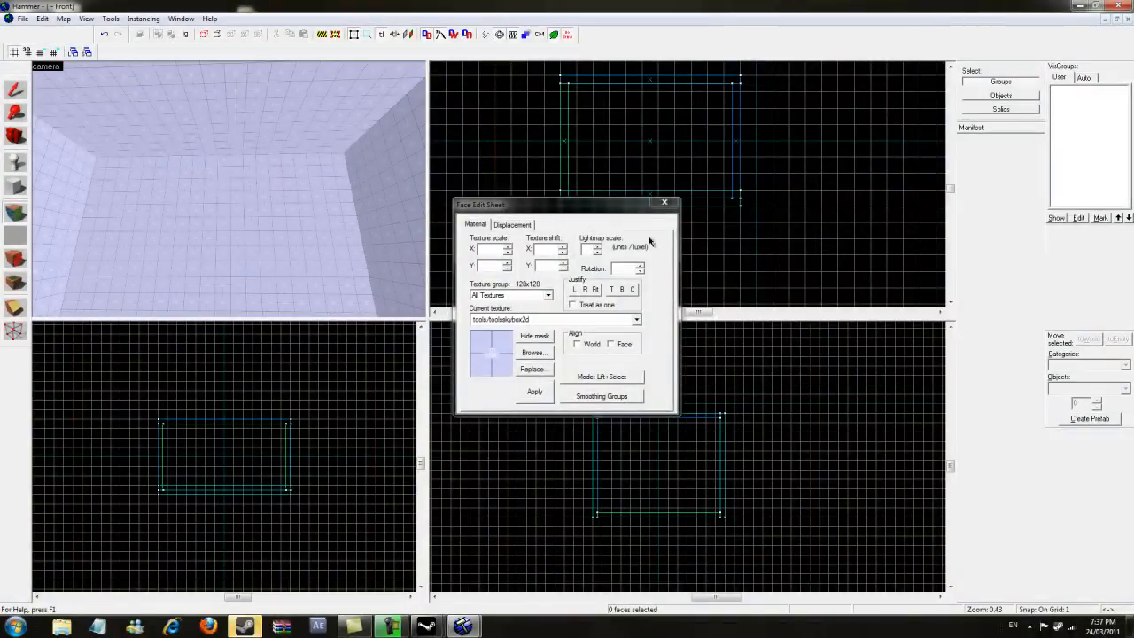
click(671, 203)
- Draw a new block about 407 by 352 units and 188 units tall on the room's floor
click(15, 134)
drag(228, 189, 230, 189)
click(15, 94)
click(286, 217)
scroll(641, 153, up, 2)
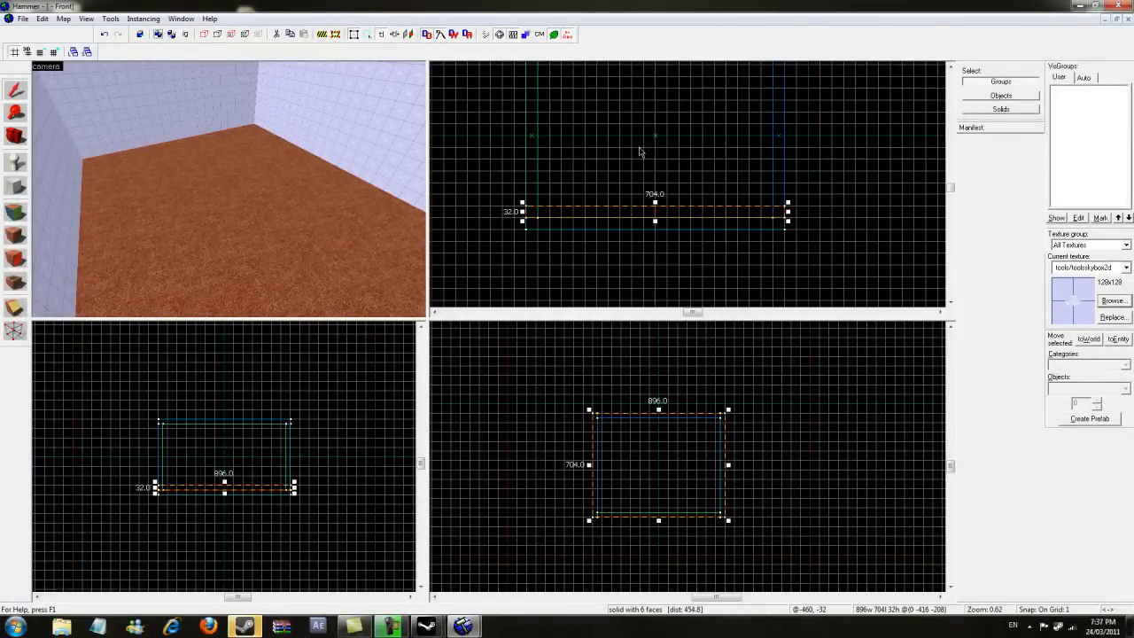
click(9, 186)
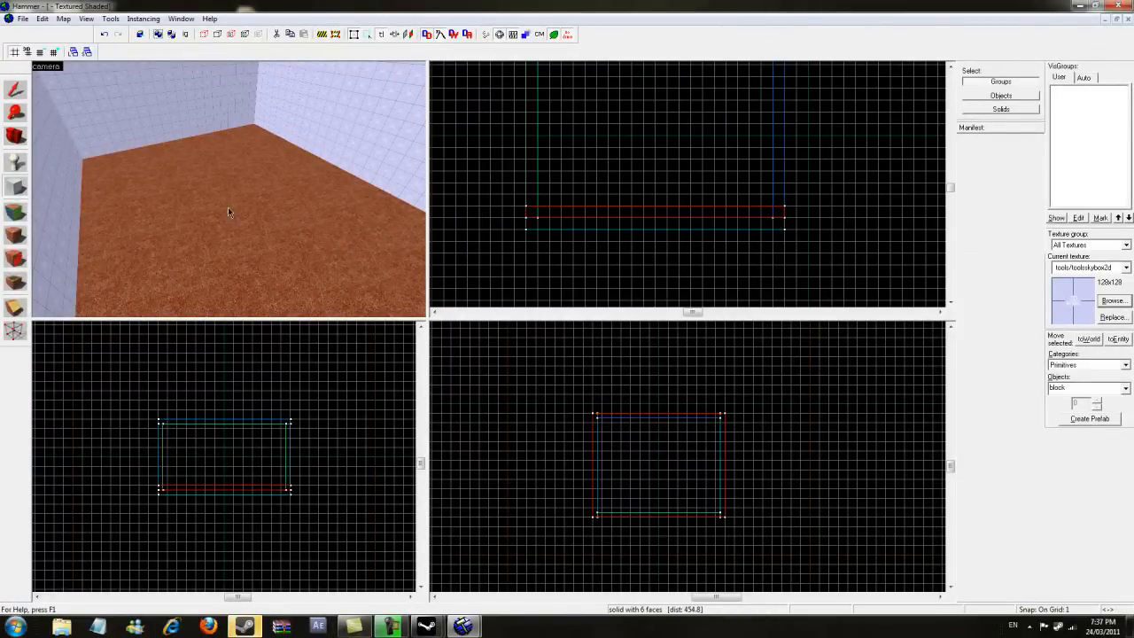
scroll(631, 453, up, 3)
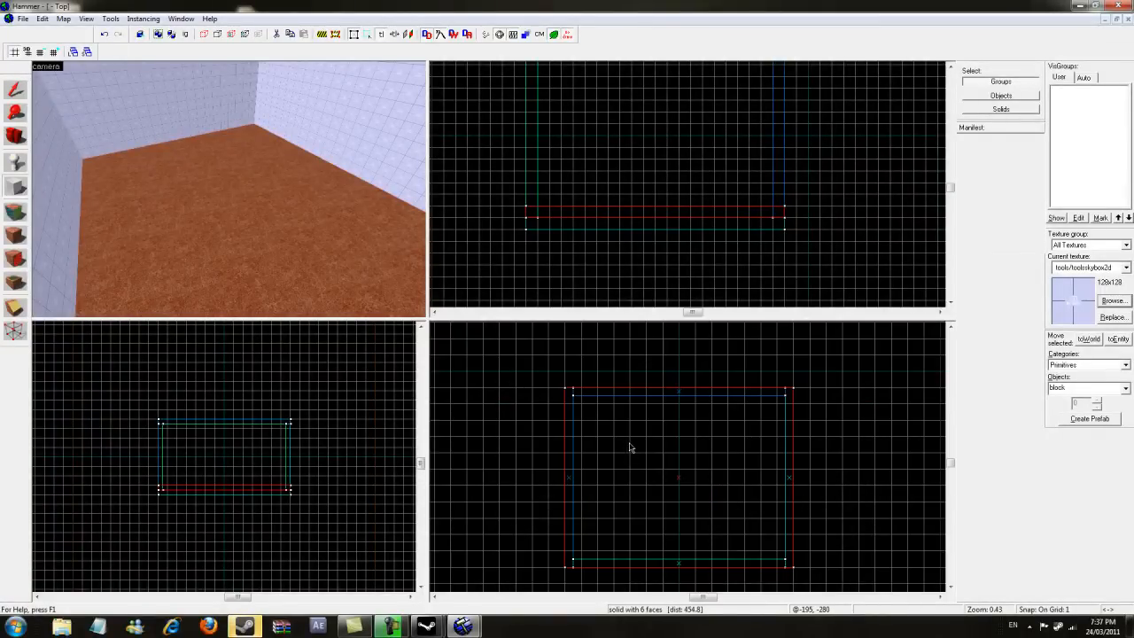
drag(628, 439, 732, 529)
drag(671, 214, 653, 134)
scroll(649, 217, up, 4)
drag(651, 179, 654, 181)
key(Return)
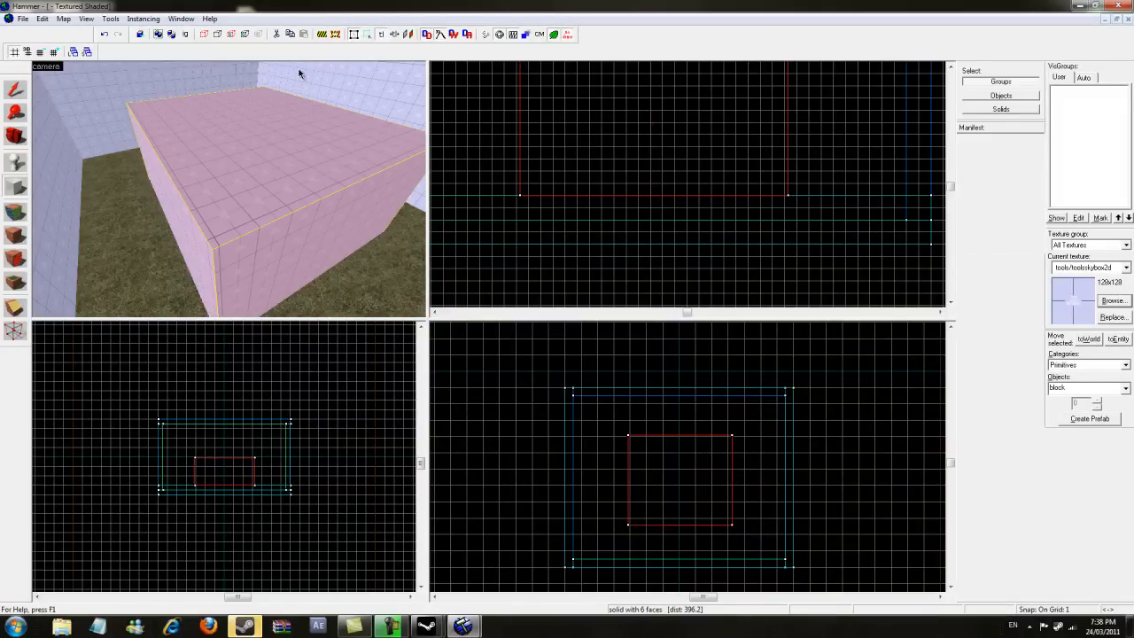
- Select the new block and hollow it with Make Hollow at the default wall thickness
click(19, 94)
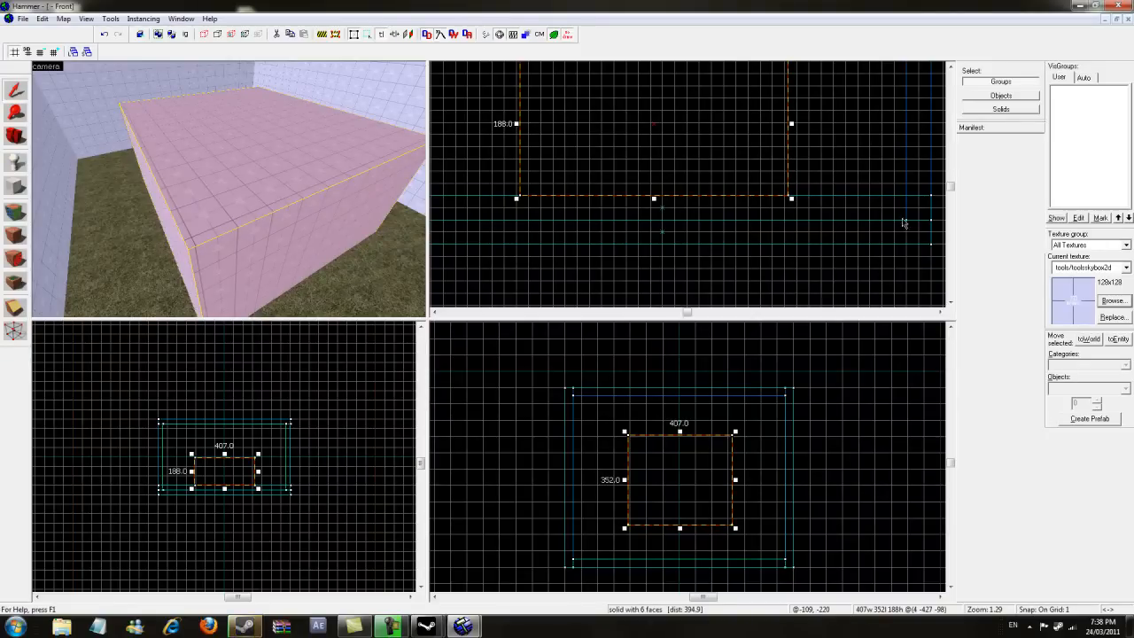
click(1112, 316)
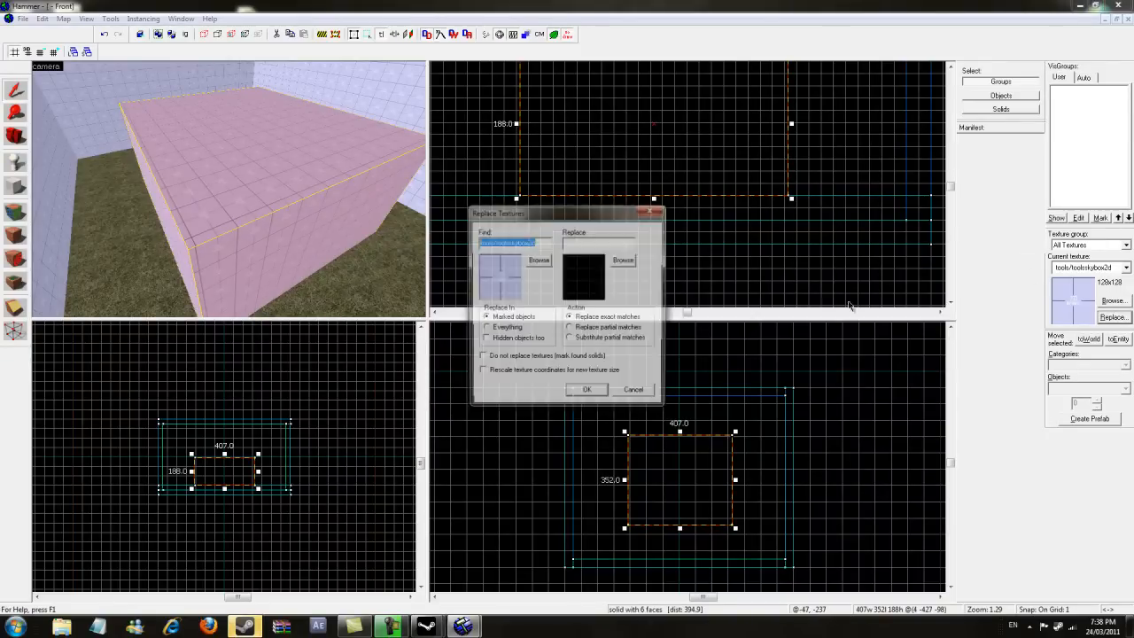
click(653, 210)
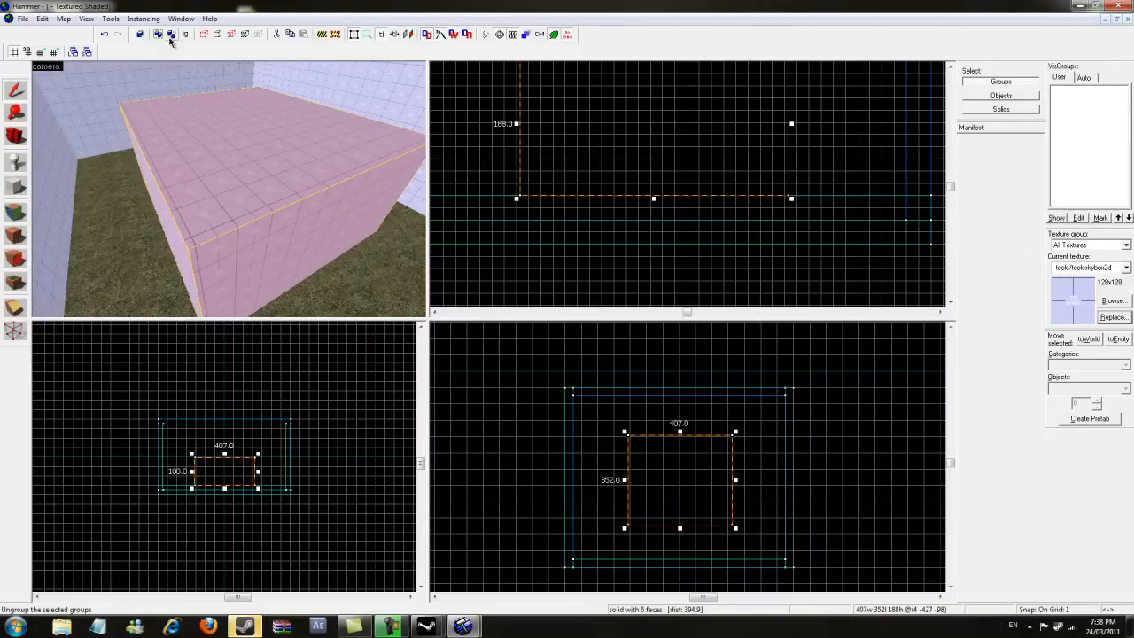
click(143, 18)
click(139, 45)
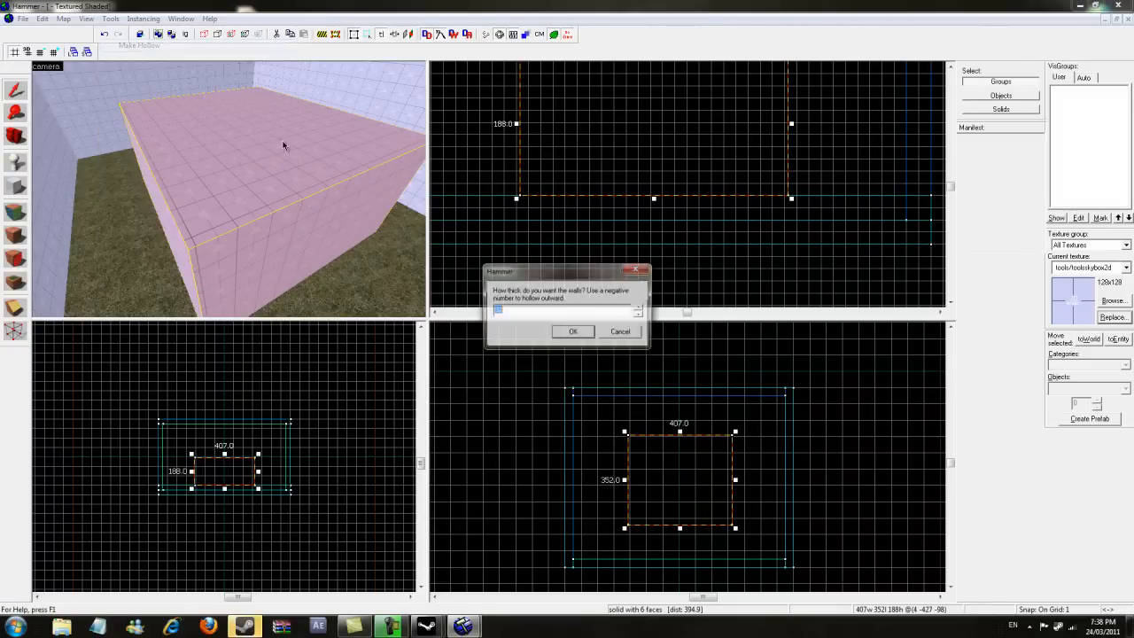
click(574, 332)
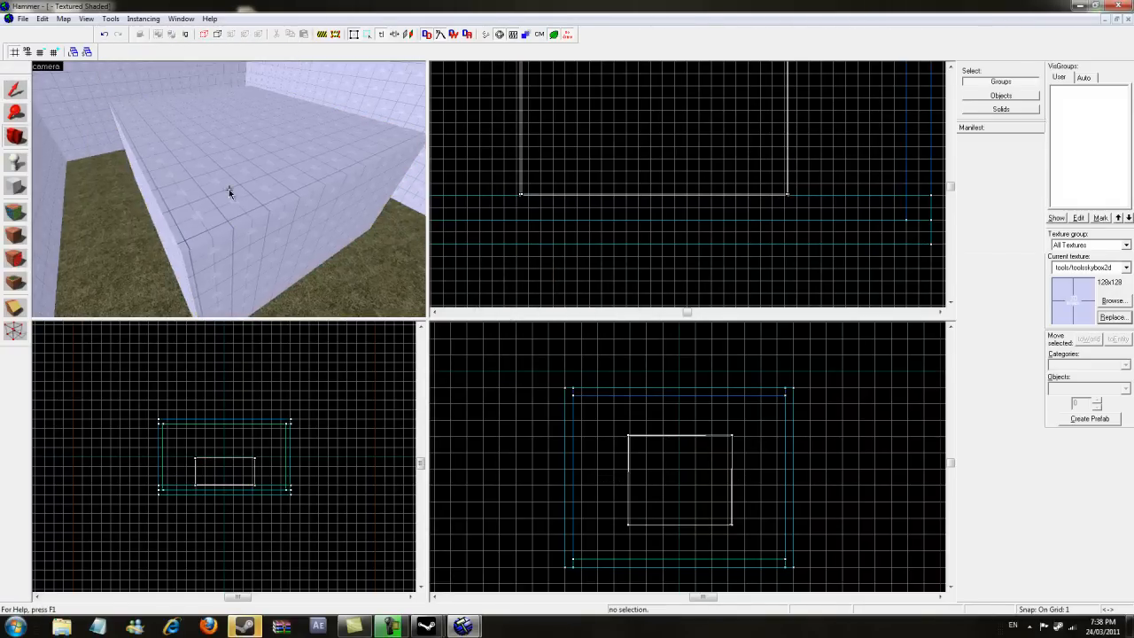
- Move the camera, select the hollowed box's group and ungroup it
key(w)
key(s)
key(z)
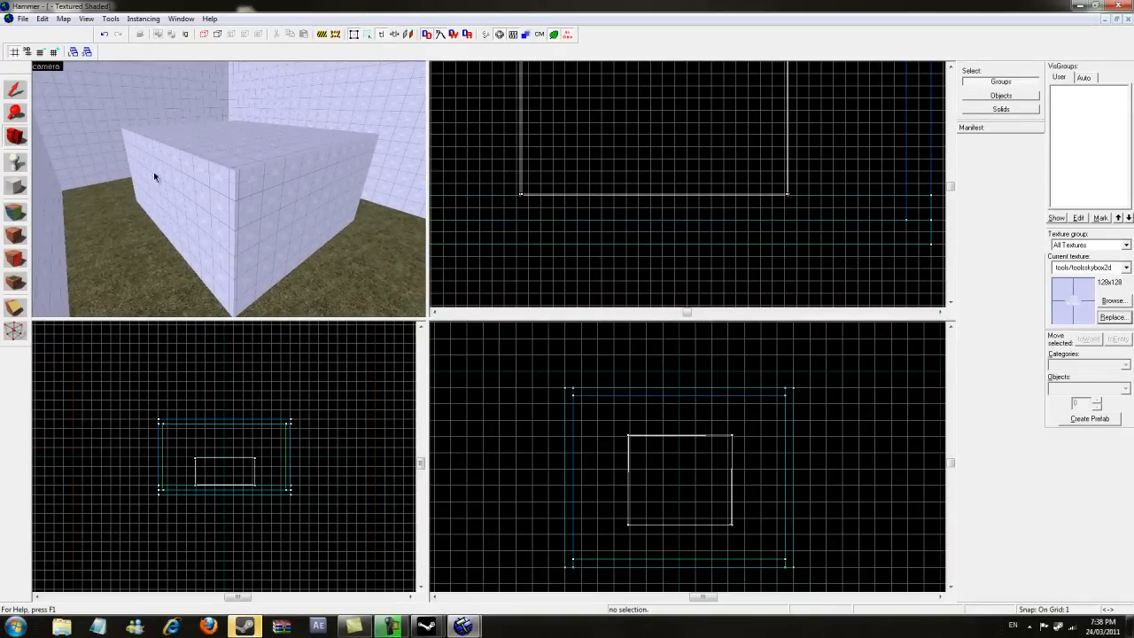
click(19, 92)
click(312, 188)
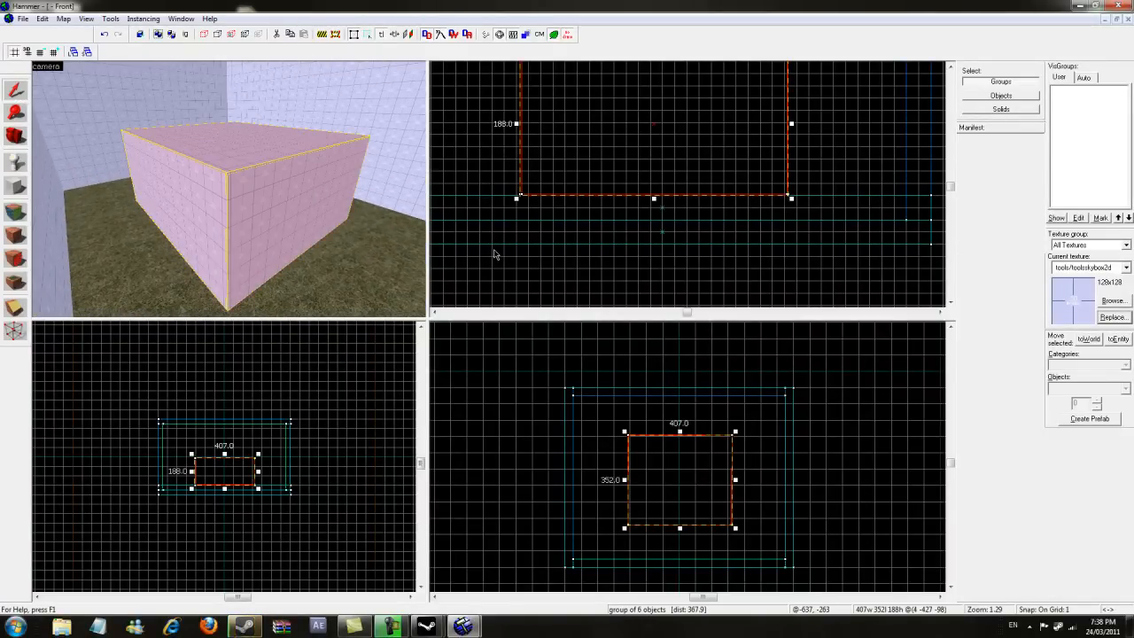
click(180, 35)
click(265, 223)
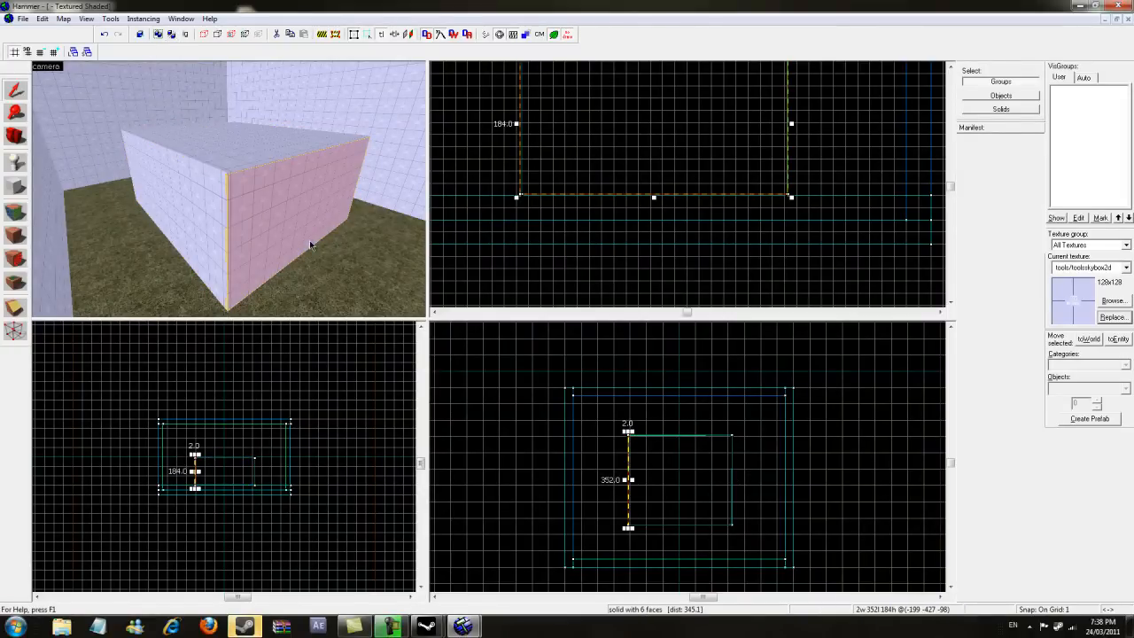
- Select five of the box's brushes and inspect their visgroup properties
ctrl+click(192, 221)
scroll(165, 163, up, 7)
ctrl+click(150, 143)
ctrl+click(326, 144)
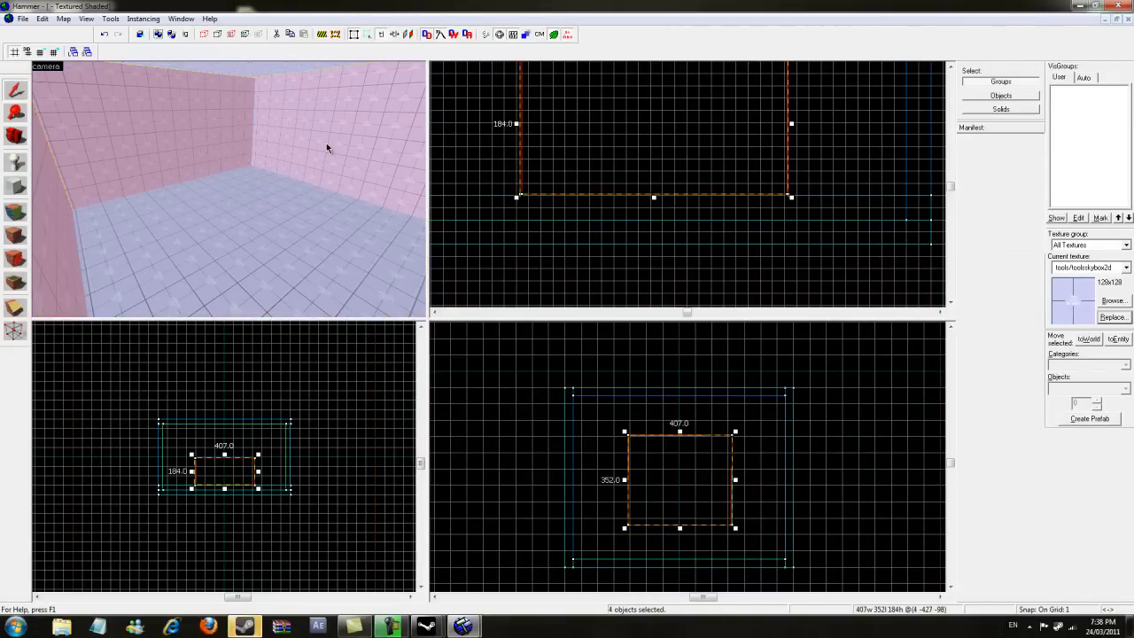
ctrl+click(269, 214)
key(alt+Return)
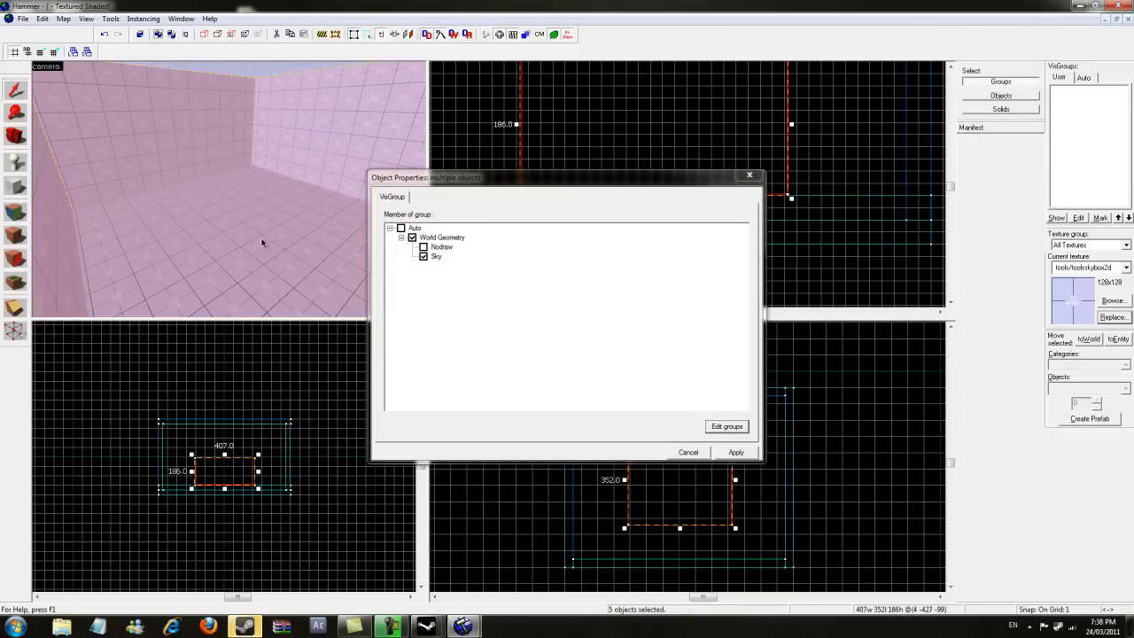
click(698, 454)
- Replace the skybox texture on the selected box brushes with a parquet wood floor texture
click(1114, 317)
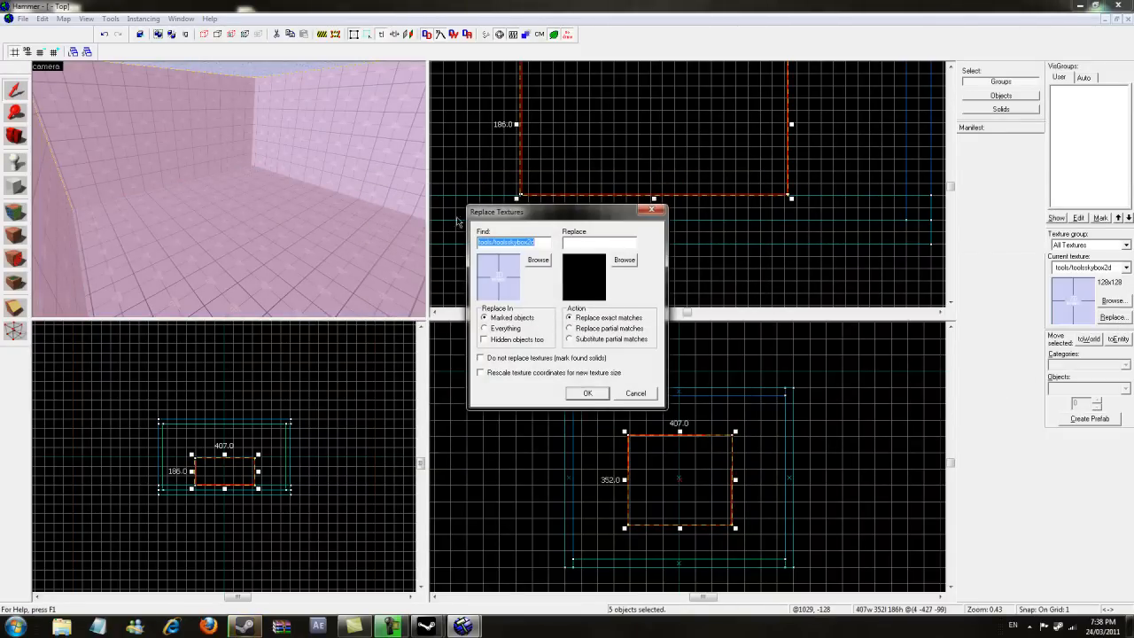
click(651, 210)
ctrl+click(254, 72)
click(1109, 318)
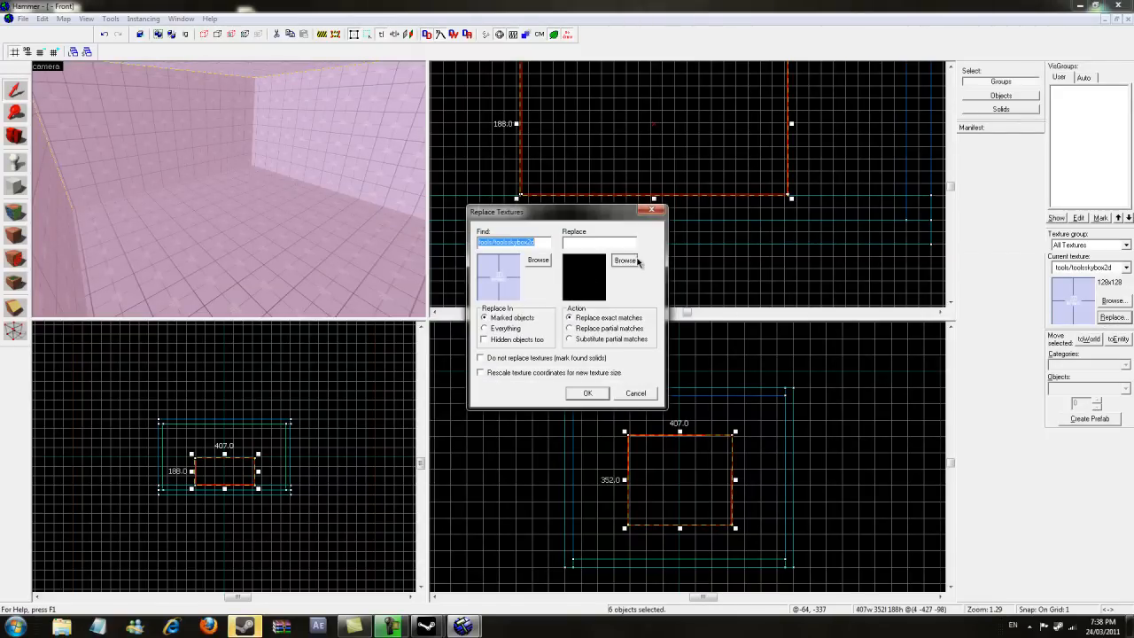
click(622, 259)
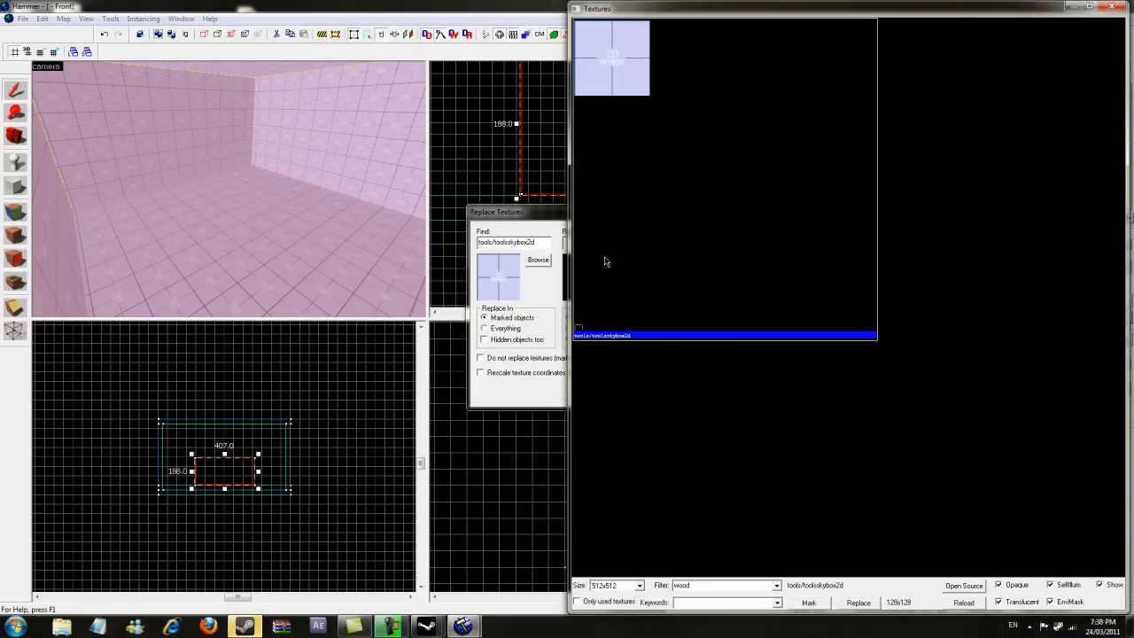
drag(695, 15, 314, 24)
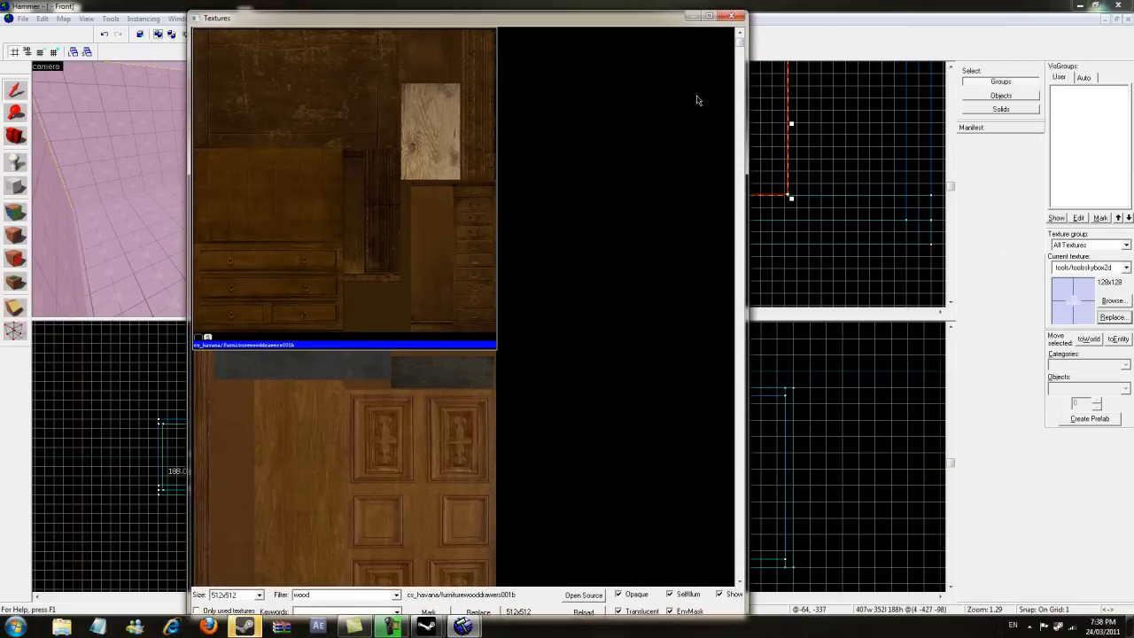
drag(741, 49, 733, 82)
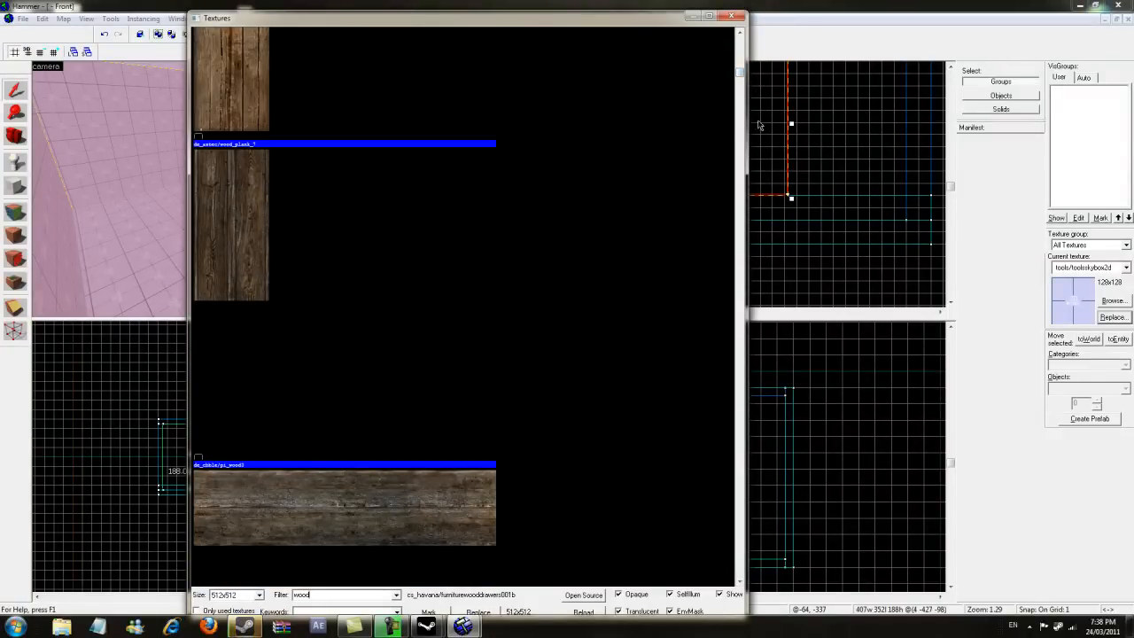
drag(742, 78, 741, 112)
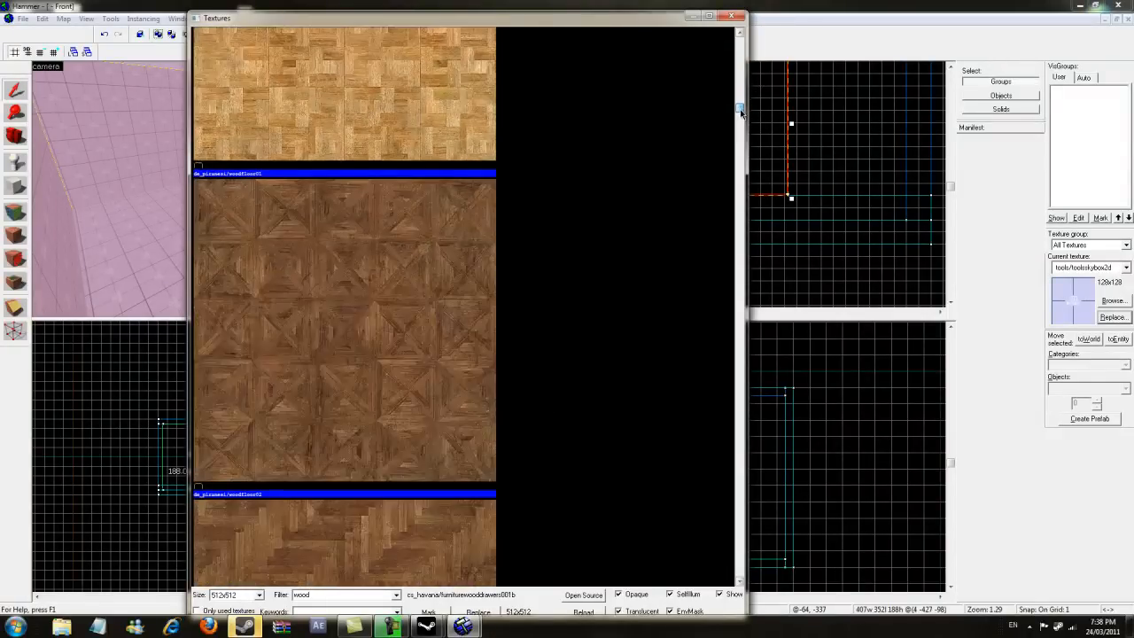
double_click(290, 257)
click(586, 392)
- Close the texture browser and look around the wood-floored box from the camera view
click(594, 352)
scroll(222, 195, down, 5)
click(80, 248)
scroll(80, 248, up, 2)
scroll(80, 248, down, 4)
click(20, 142)
drag(213, 177, 280, 229)
key(shift+s)
click(280, 229)
scroll(680, 241, down, 3)
scroll(680, 237, down, 2)
scroll(683, 222, up, 12)
drag(593, 168, 593, 131)
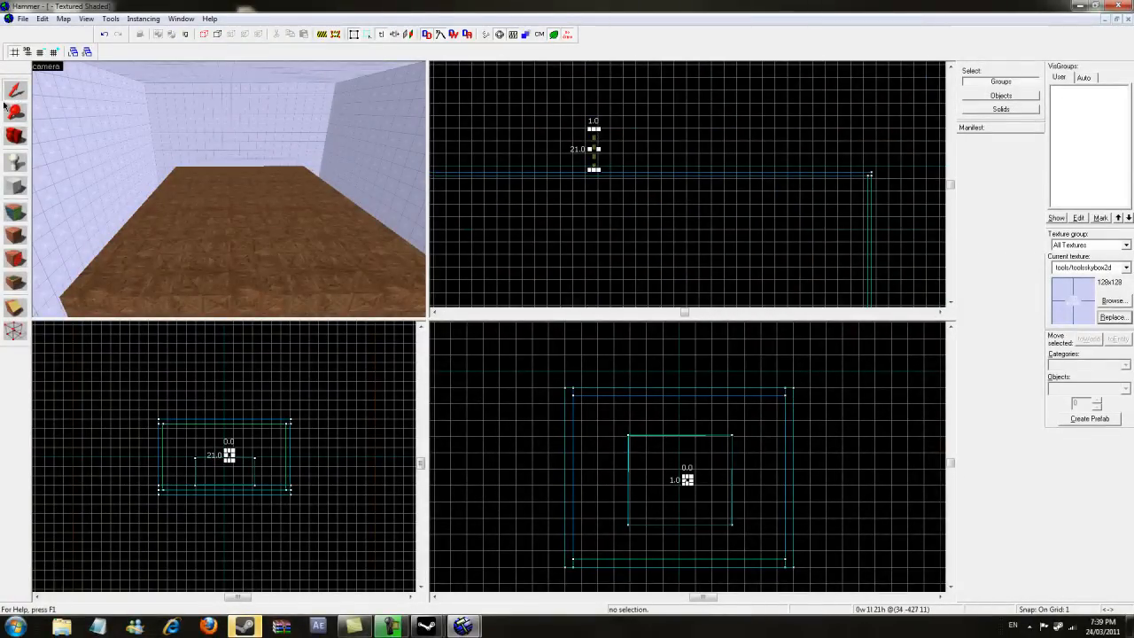
- Select the box's wooden floor brush and stretch it upward to about 116 units high
click(281, 253)
click(523, 190)
click(559, 186)
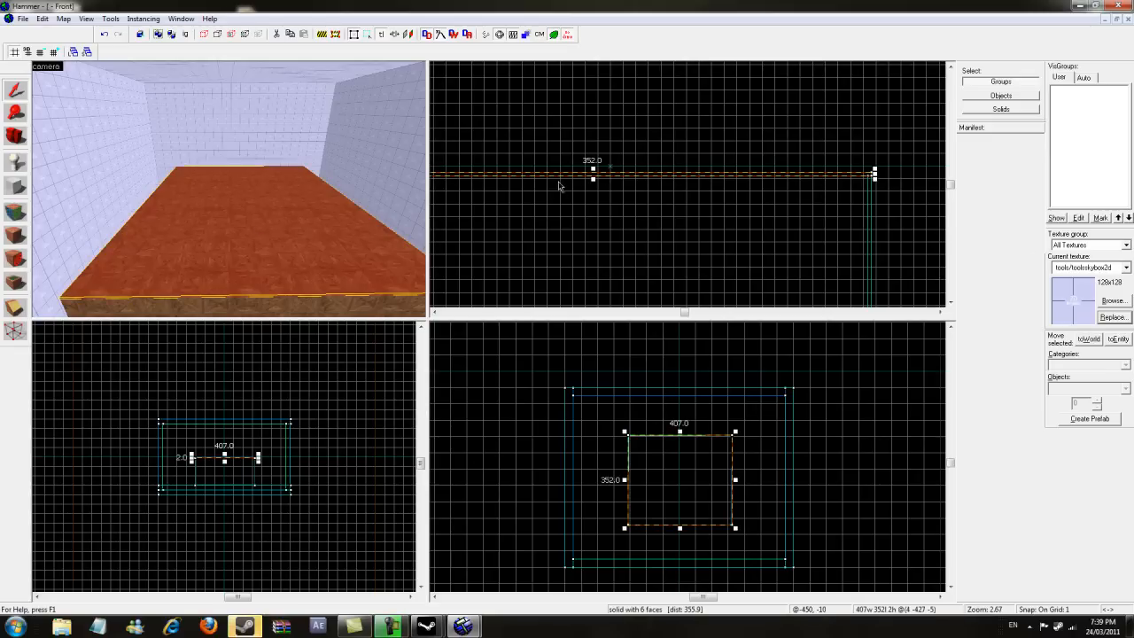
drag(593, 167, 593, 62)
scroll(580, 216, down, 7)
scroll(522, 196, up, 4)
drag(644, 160, 644, 96)
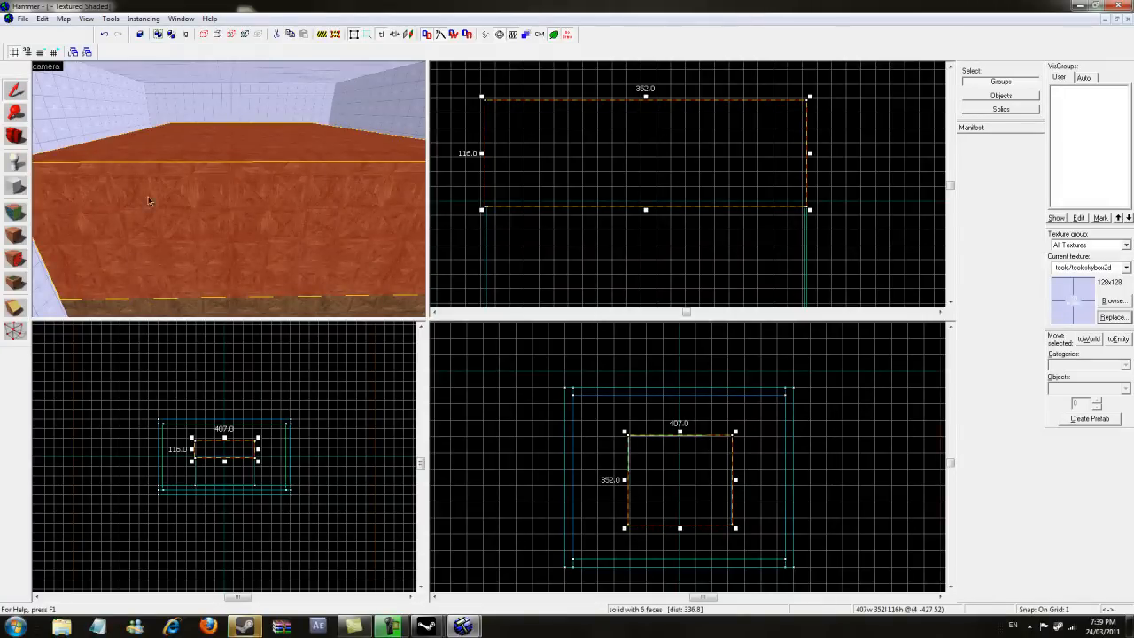
- Reselect the tall block and split it with a diagonal cut using the Clipping tool, keeping both pieces
key(Down)
click(247, 293)
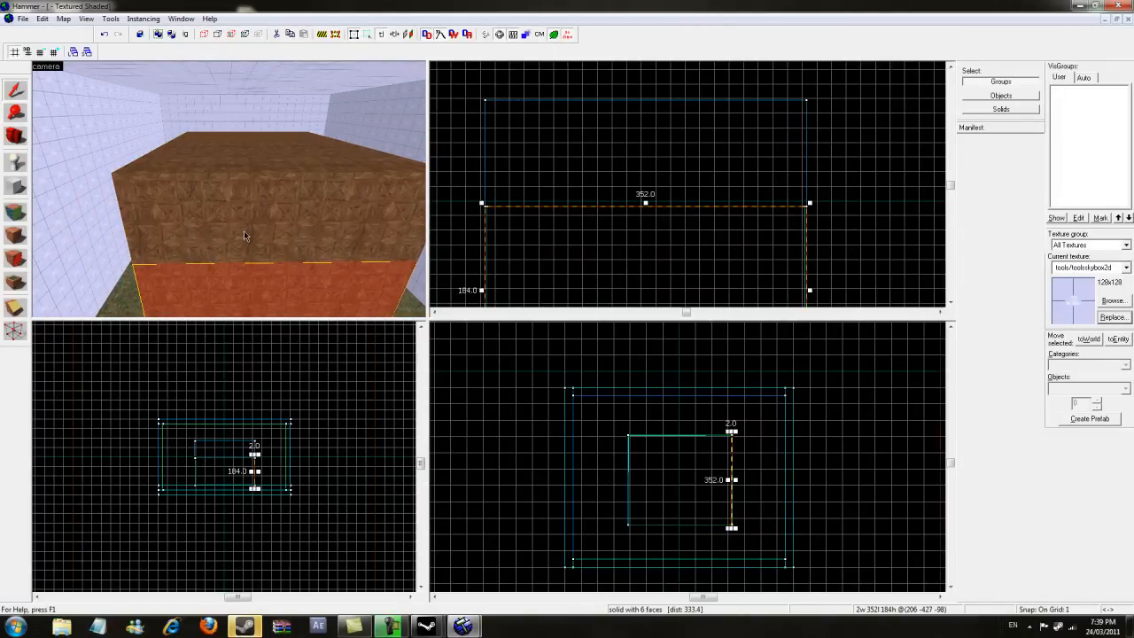
click(241, 222)
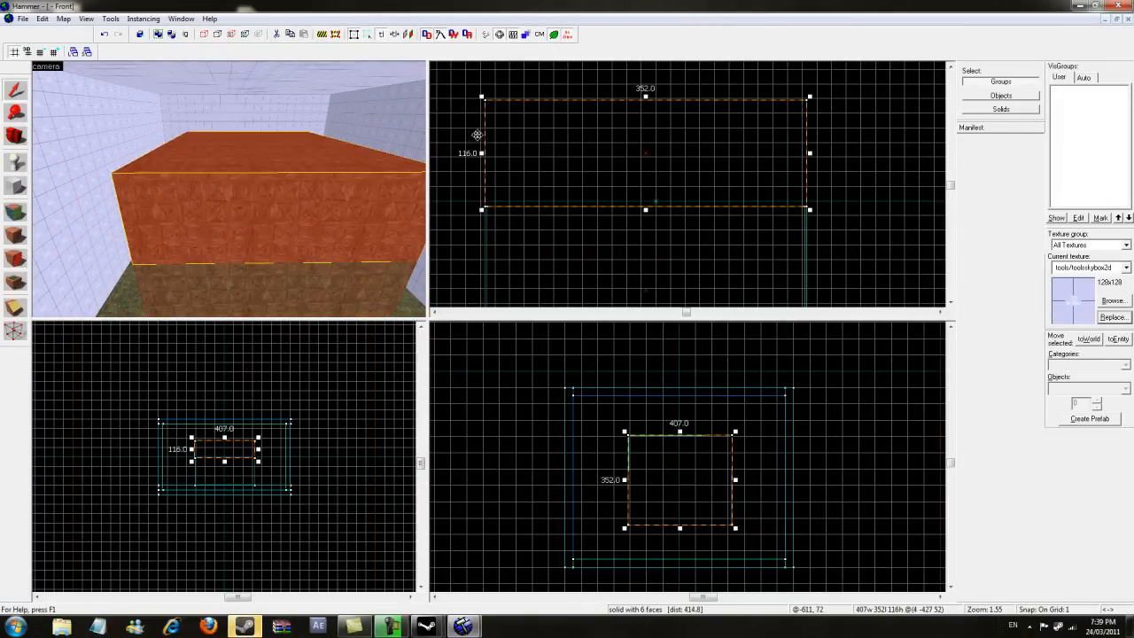
scroll(659, 101, up, 5)
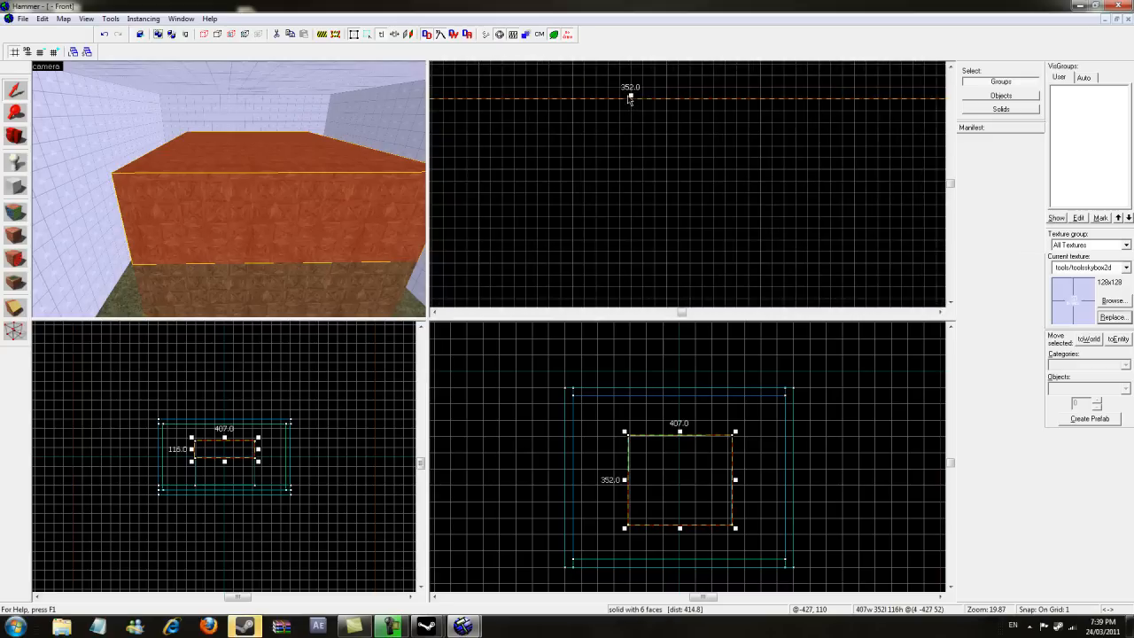
scroll(663, 101, up, 1)
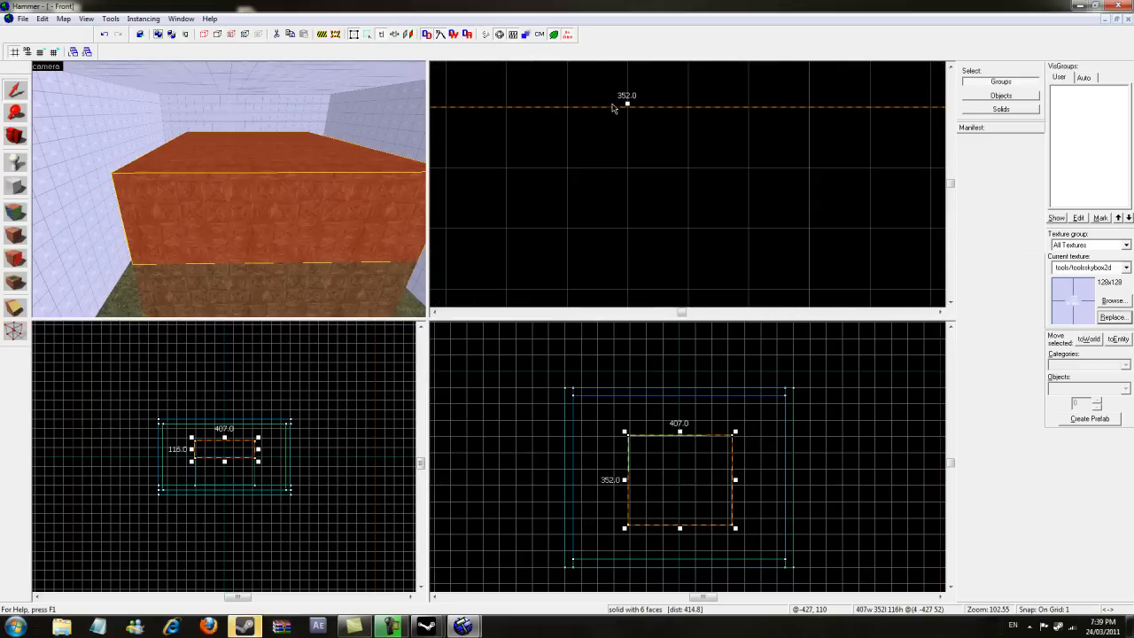
click(16, 309)
drag(628, 108, 573, 159)
scroll(552, 174, down, 20)
scroll(542, 231, up, 8)
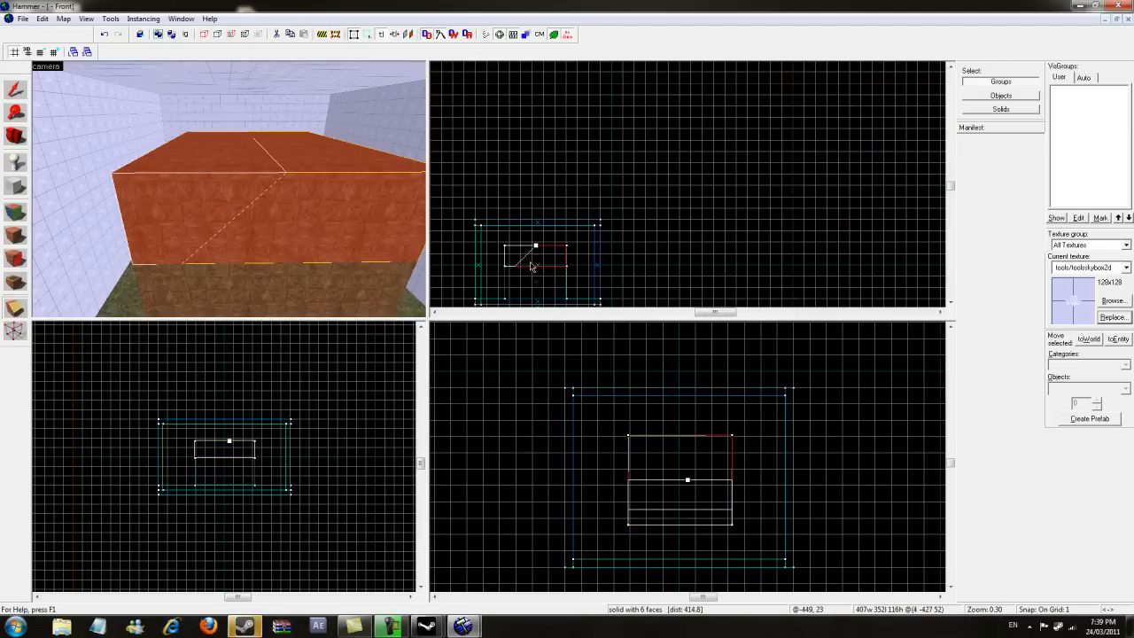
scroll(673, 101, down, 4)
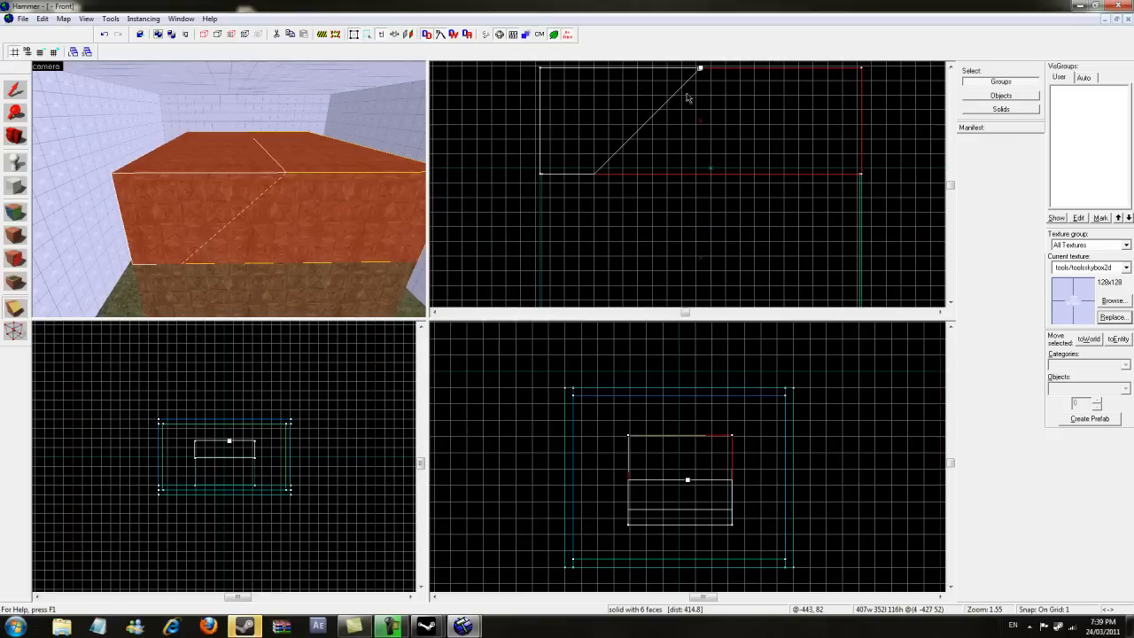
mouse_move(699, 69)
mouse_down()
mouse_move(537, 174)
mouse_move(583, 130)
mouse_up()
scroll(538, 173, up, 16)
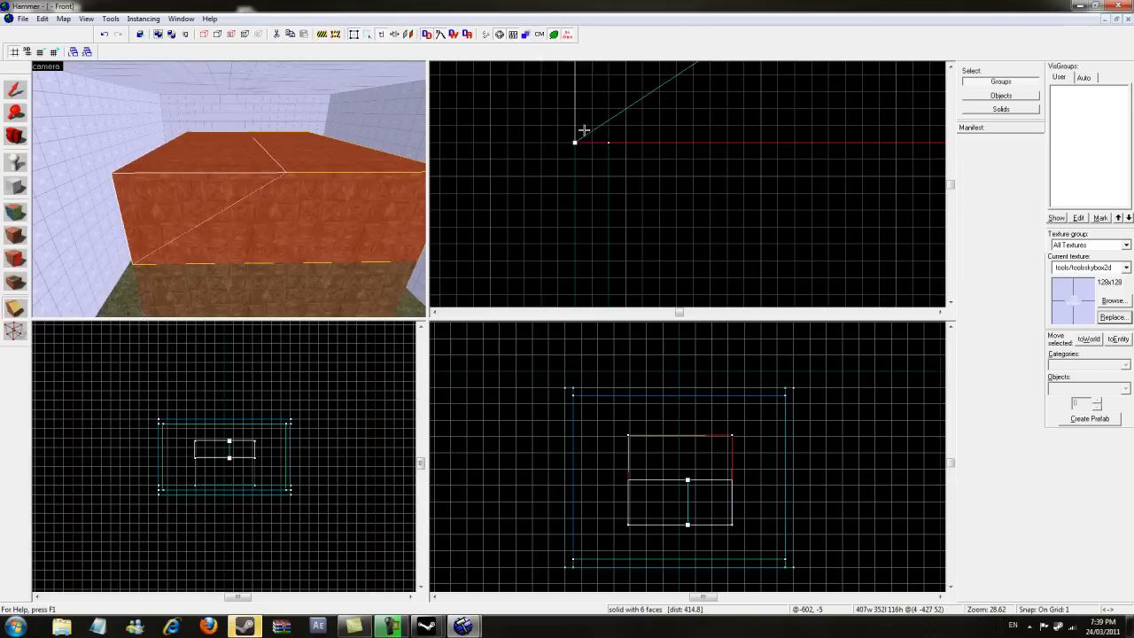
key(a)
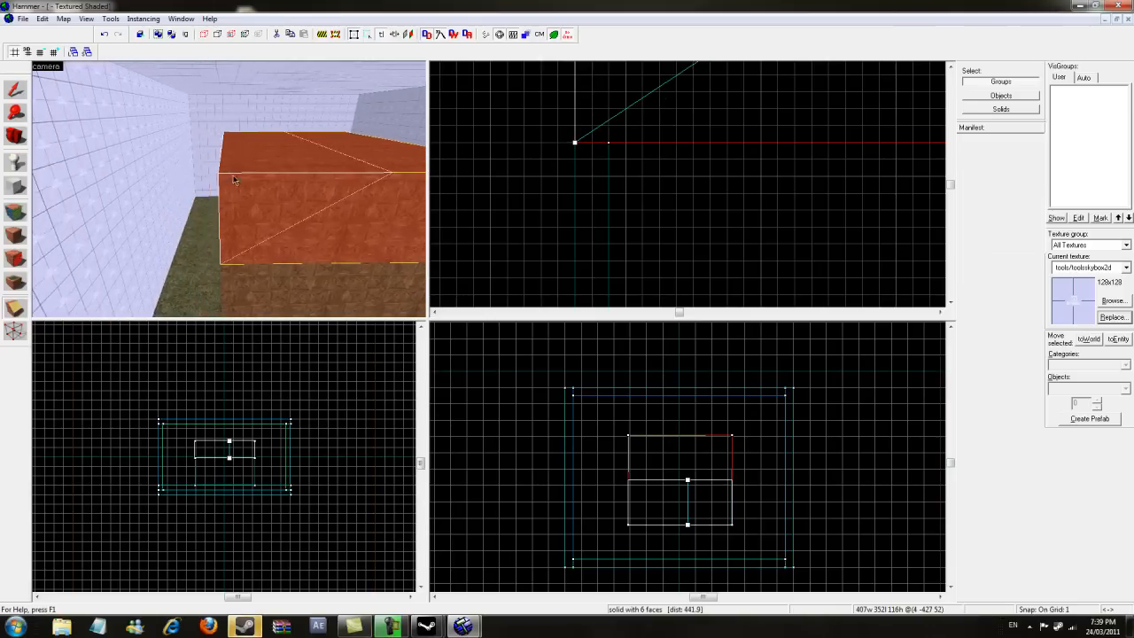
key(d)
scroll(581, 132, down, 7)
scroll(594, 139, down, 15)
scroll(597, 147, up, 5)
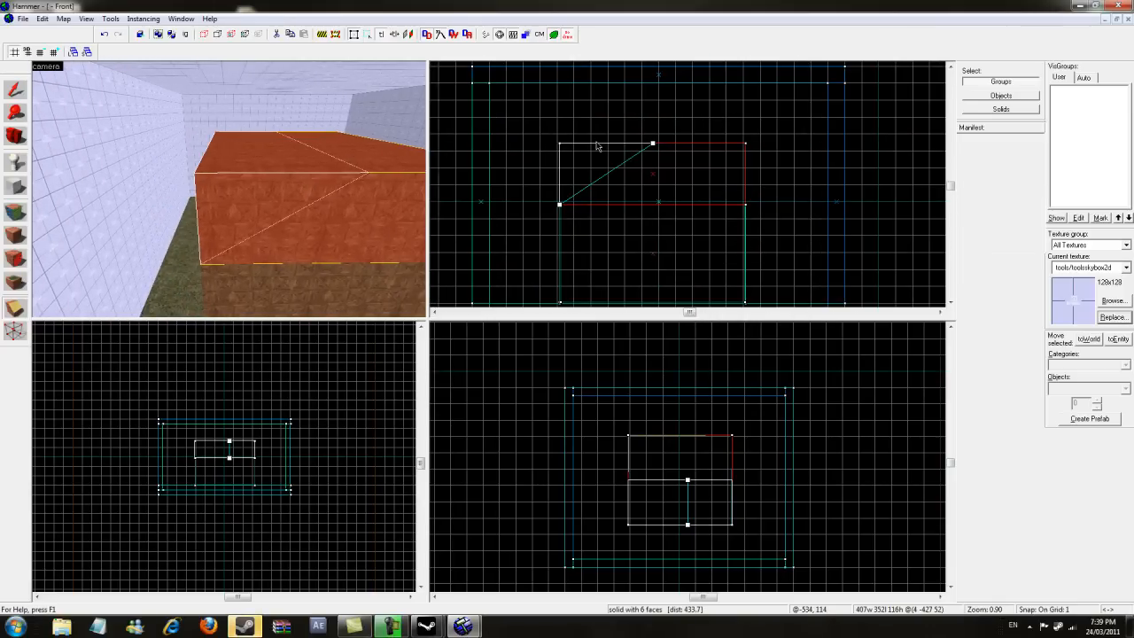
scroll(624, 152, up, 3)
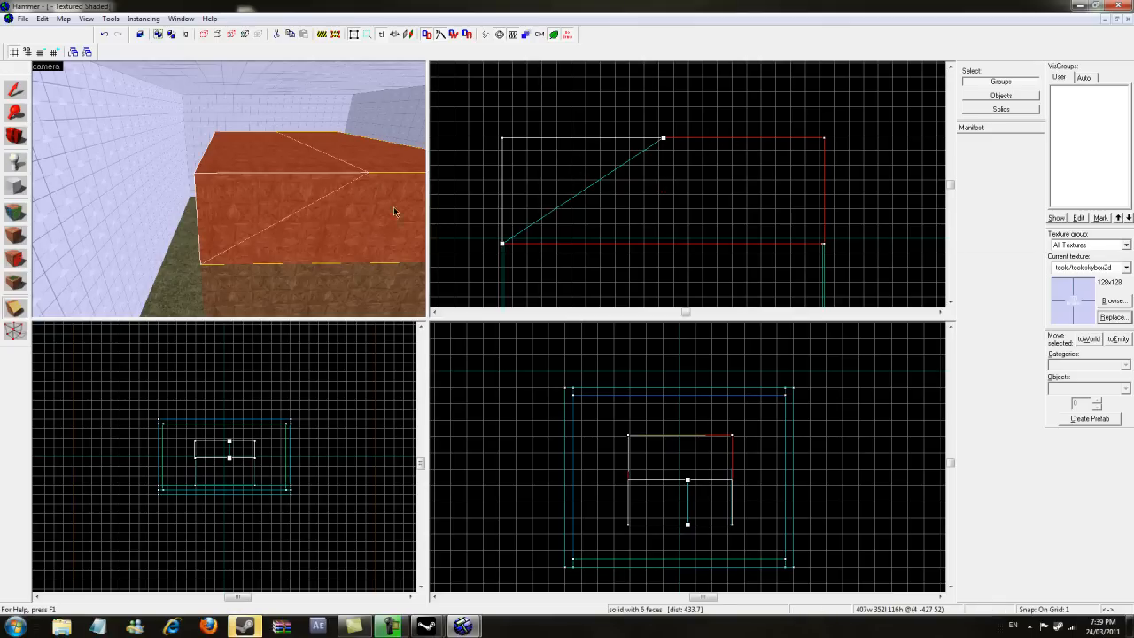
click(14, 309)
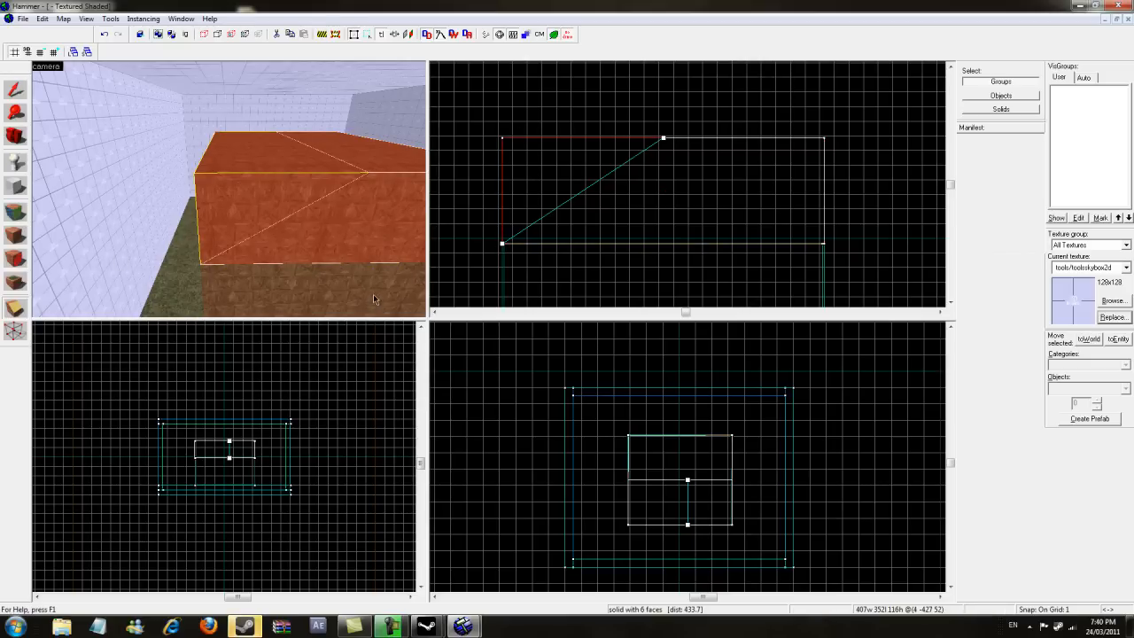
click(14, 312)
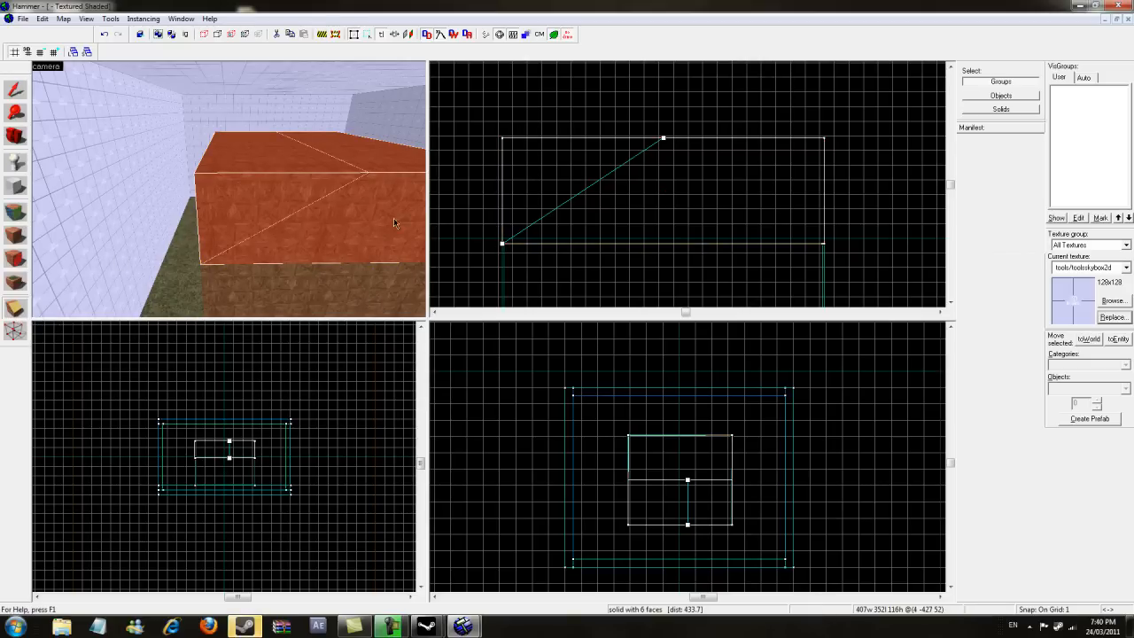
key(Return)
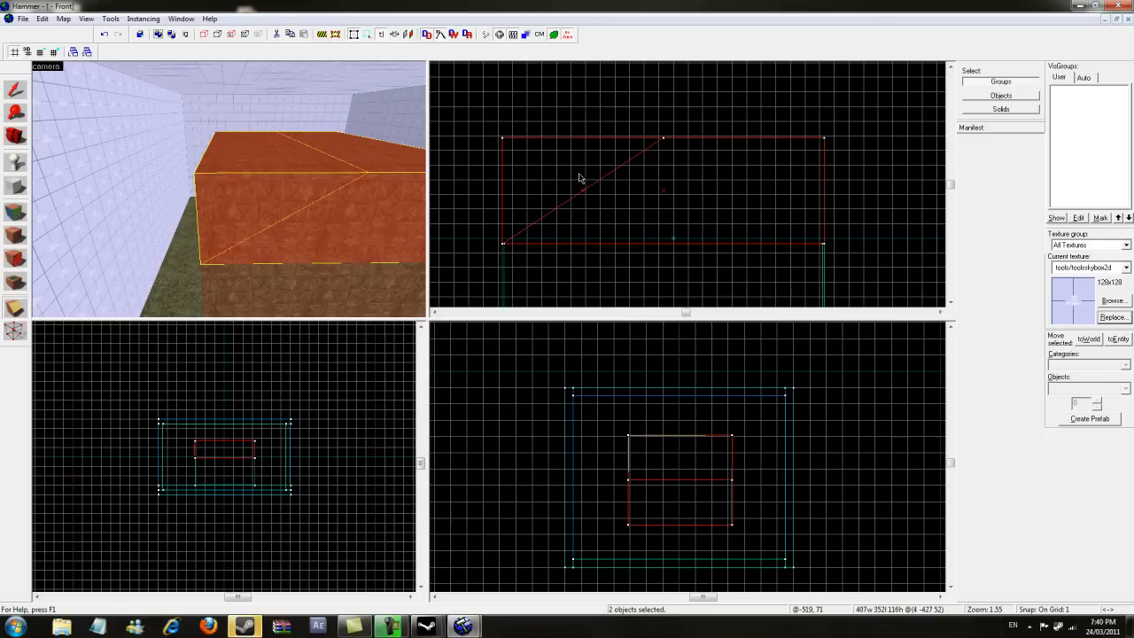
- Select one half of the block and clip it diagonally from its top edge down to its outer corner
click(15, 89)
click(396, 217)
click(295, 192)
click(358, 219)
click(255, 193)
key(d)
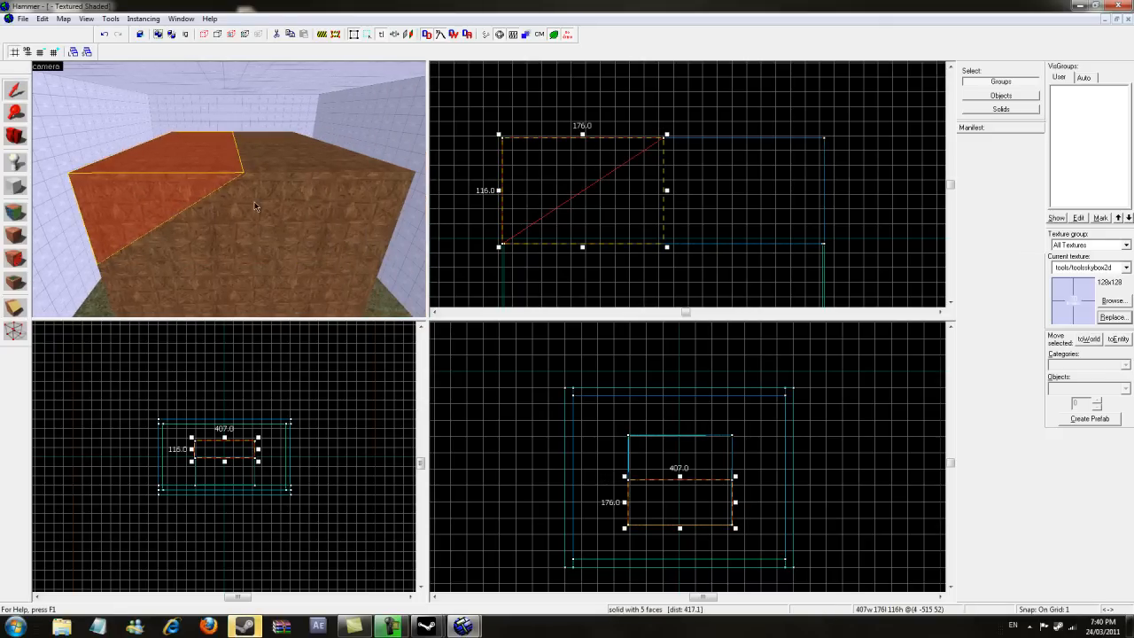
scroll(638, 147, up, 6)
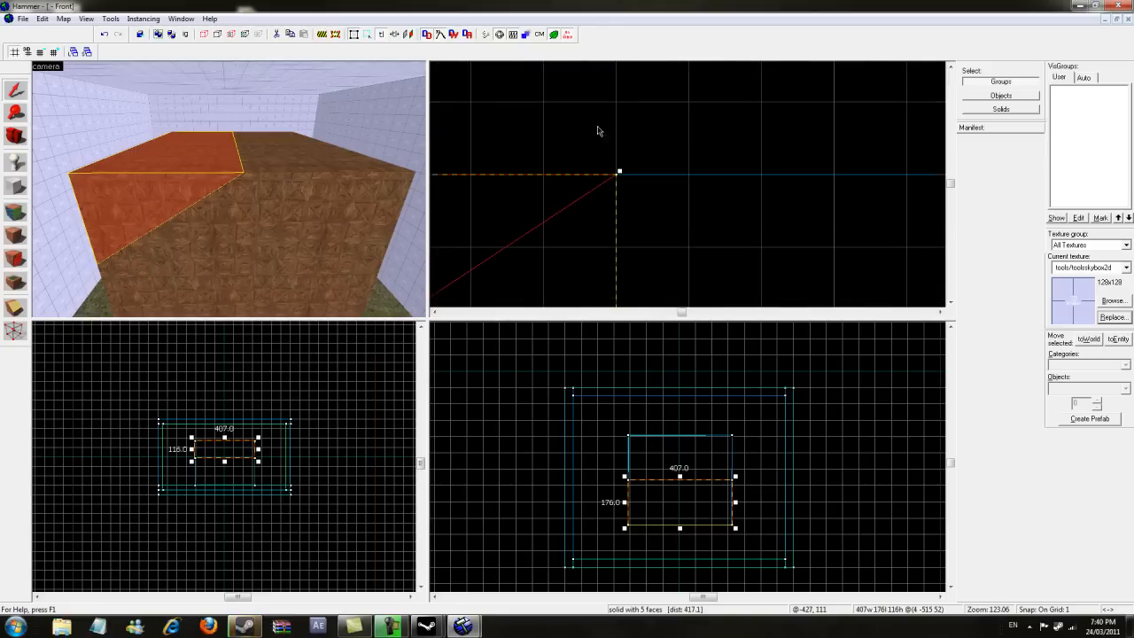
click(15, 309)
key(shift+s)
scroll(779, 259, down, 10)
scroll(809, 266, up, 8)
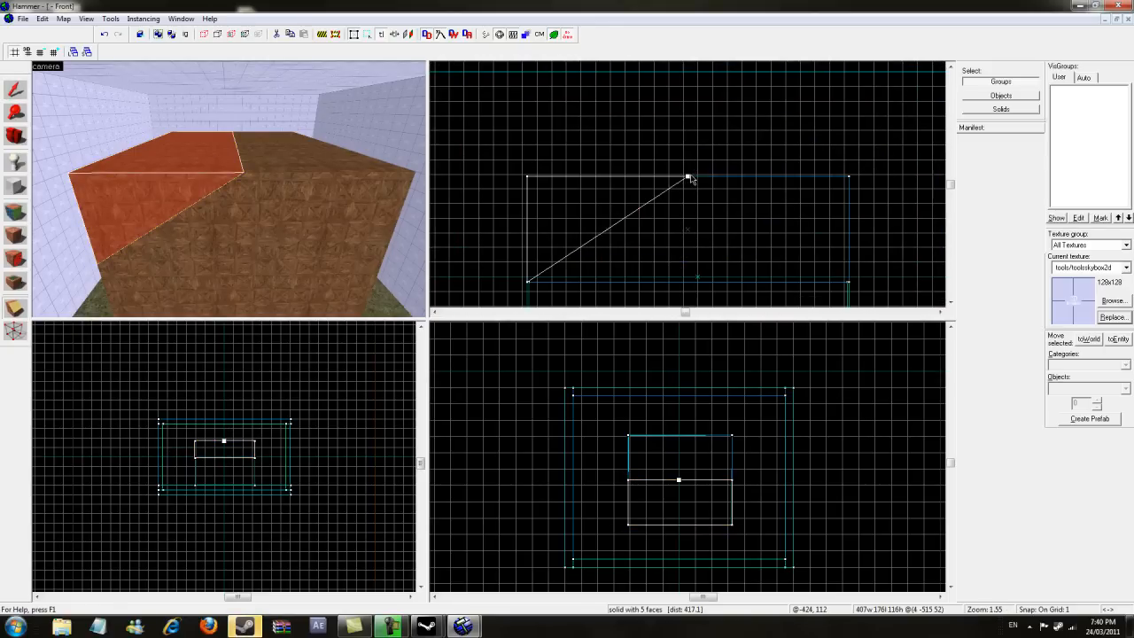
drag(694, 179, 743, 228)
scroll(854, 280, up, 10)
scroll(808, 266, down, 12)
scroll(738, 224, up, 4)
key(Return)
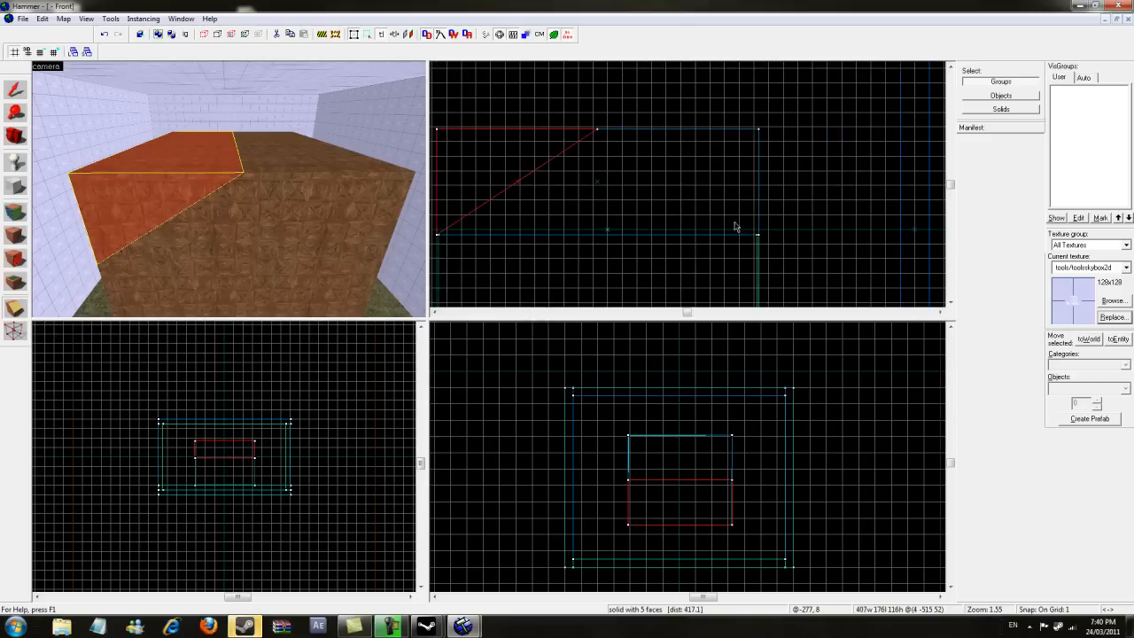
- Select the other half and clip it diagonally the same way to form the opposite roof slope
click(420, 195)
click(157, 190)
click(386, 205)
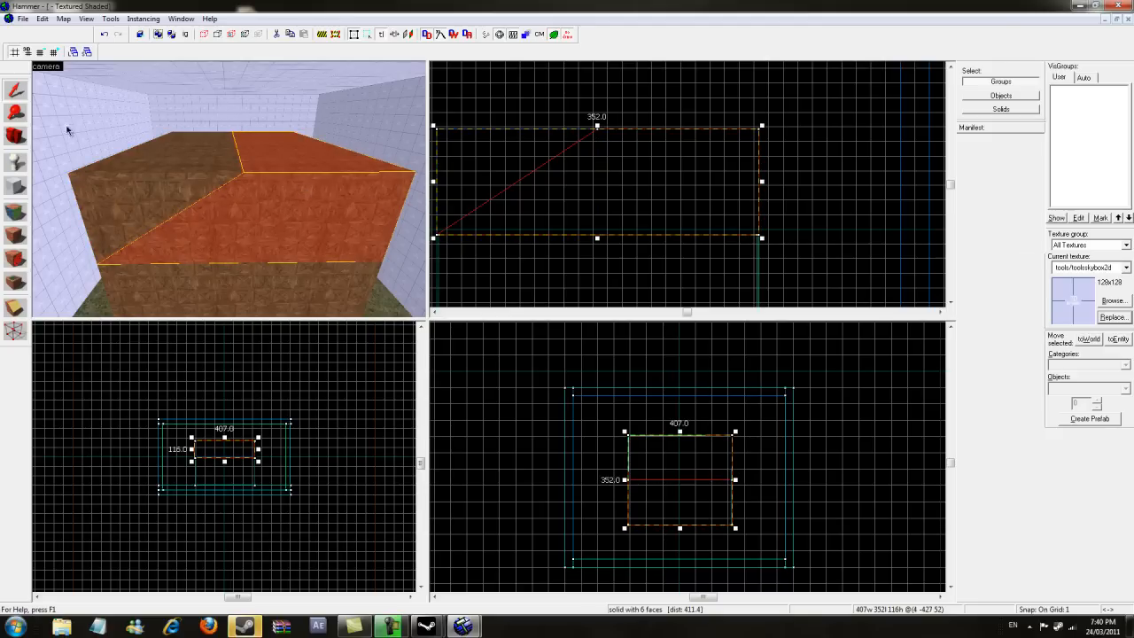
click(19, 310)
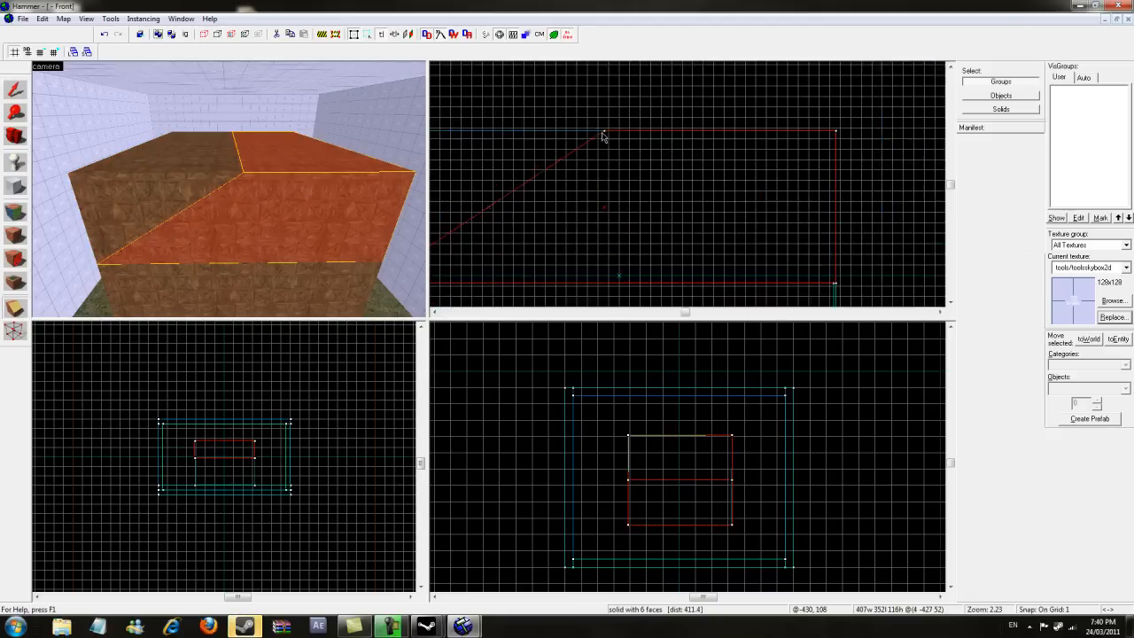
scroll(601, 131, up, 5)
scroll(716, 207, down, 9)
drag(602, 130, 821, 281)
scroll(831, 282, up, 9)
scroll(821, 281, up, 1)
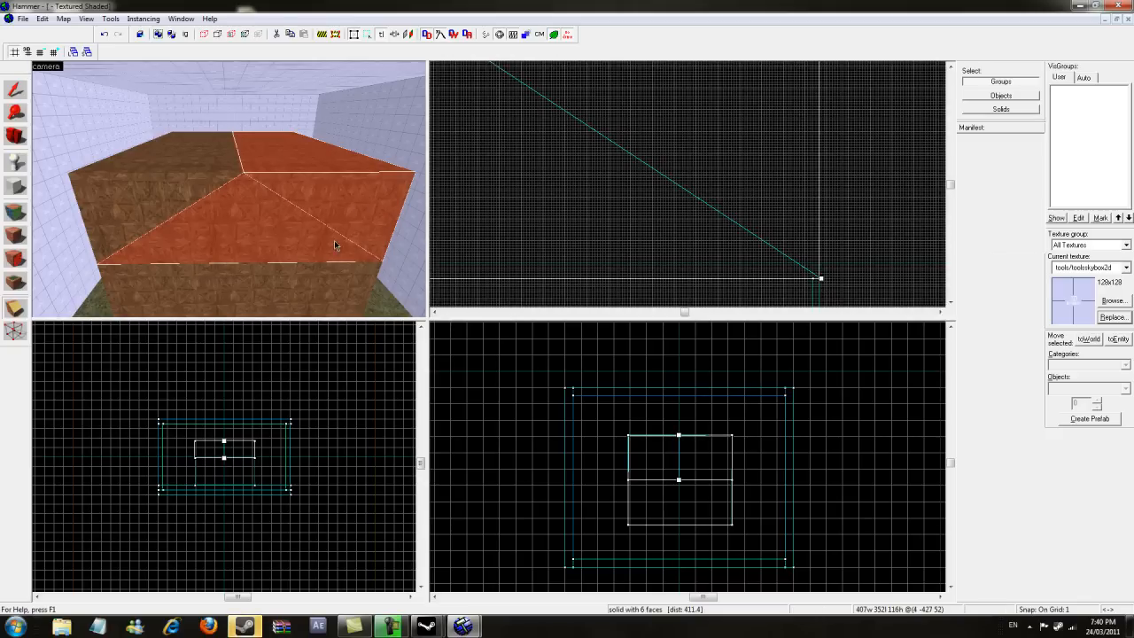
key(Return)
- Select the two clipped-off corner pieces and delete them
click(13, 90)
click(330, 227)
key(s)
key(a)
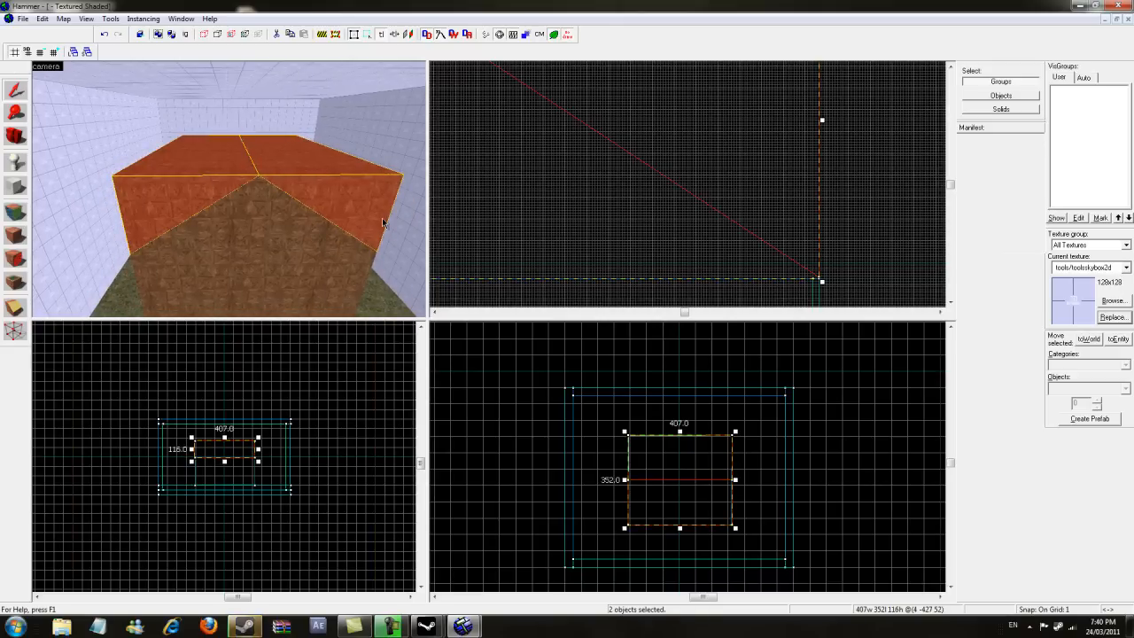
key(Delete)
key(a)
key(a)
click(6, 144)
drag(229, 188, 229, 194)
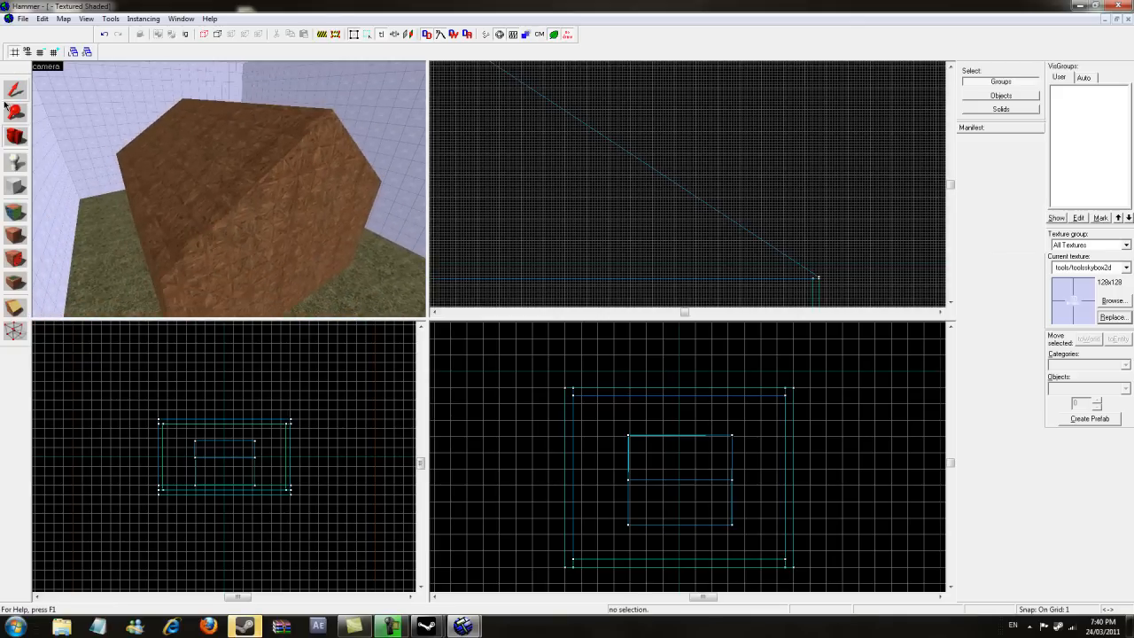
key(shift+s)
click(177, 144)
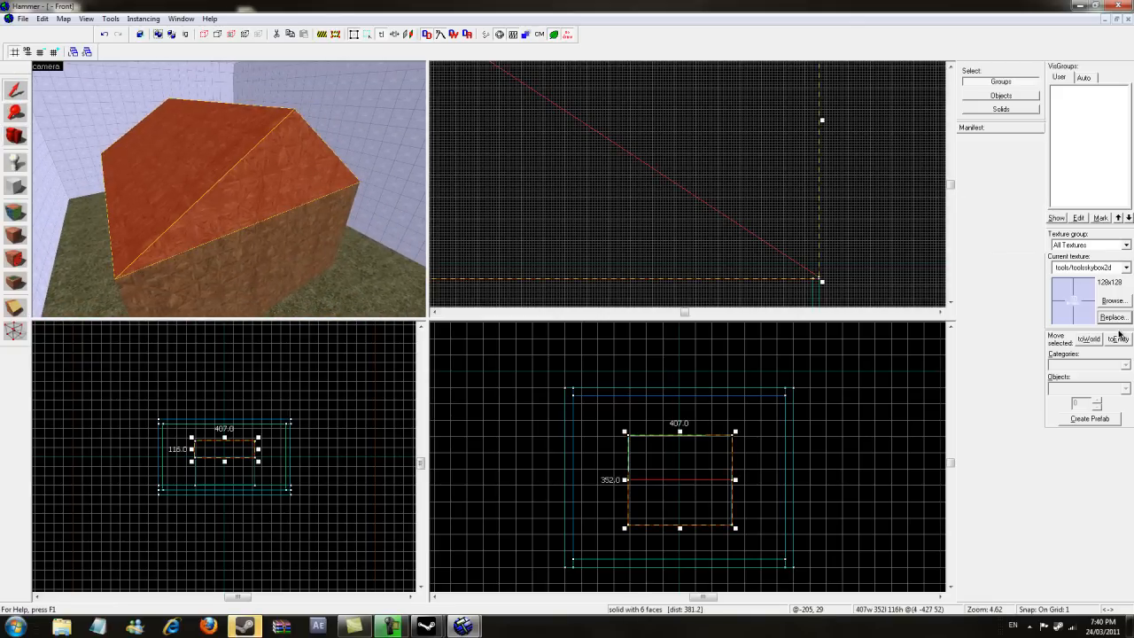
click(1112, 317)
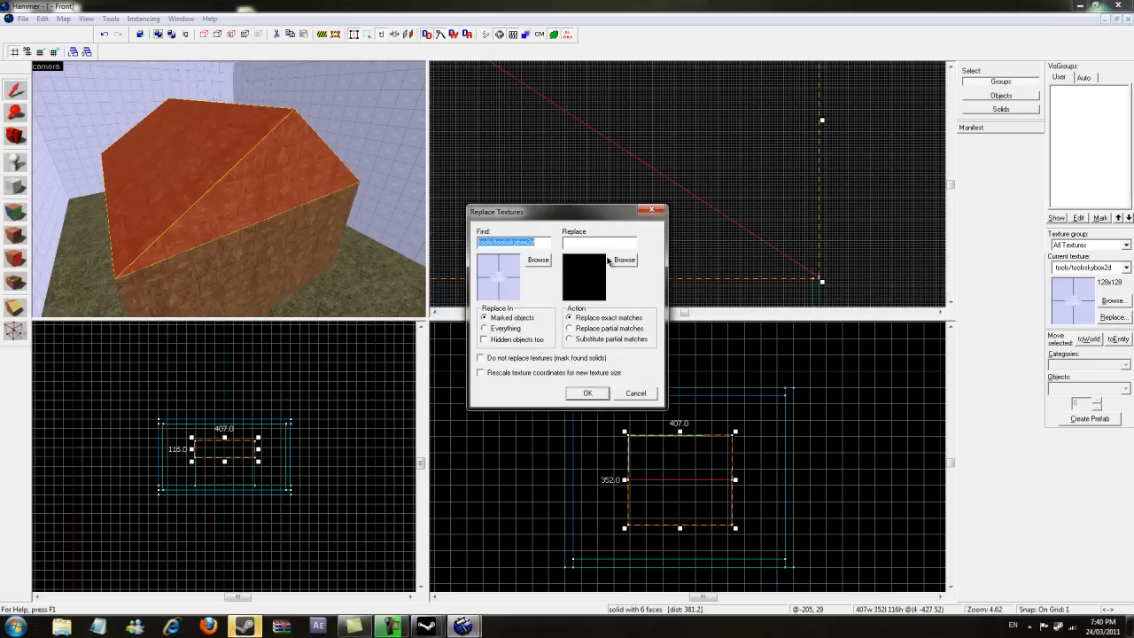
click(653, 211)
- Select the sloped roof faces and assign the de_cbble/rooftile02 texture, filtering the texture browser for roof
click(15, 212)
click(276, 178)
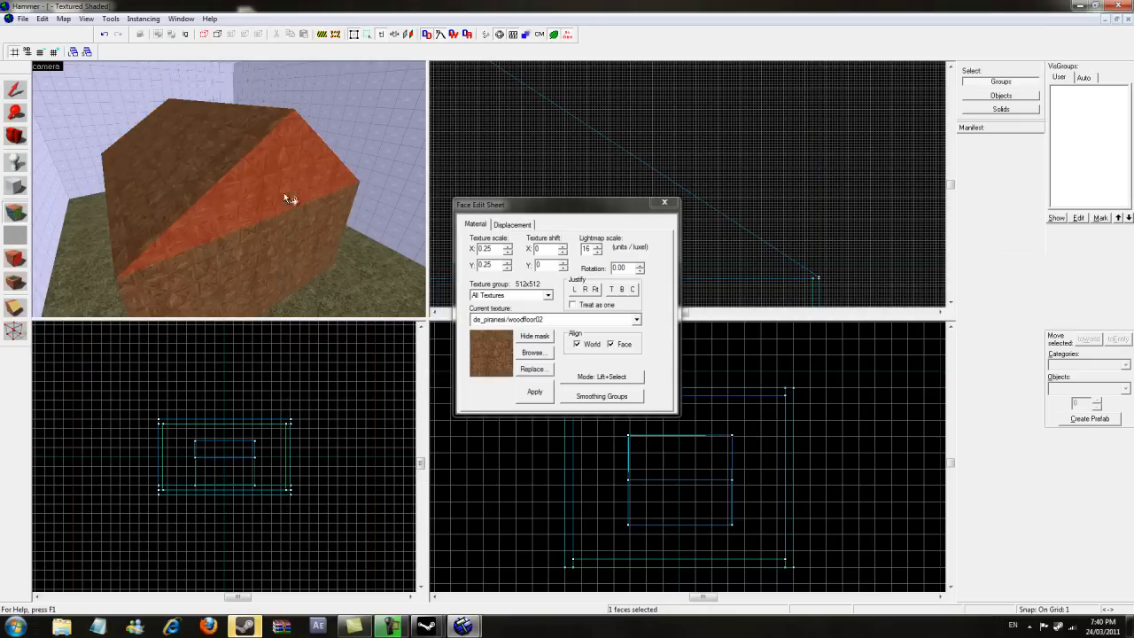
click(198, 173)
click(532, 352)
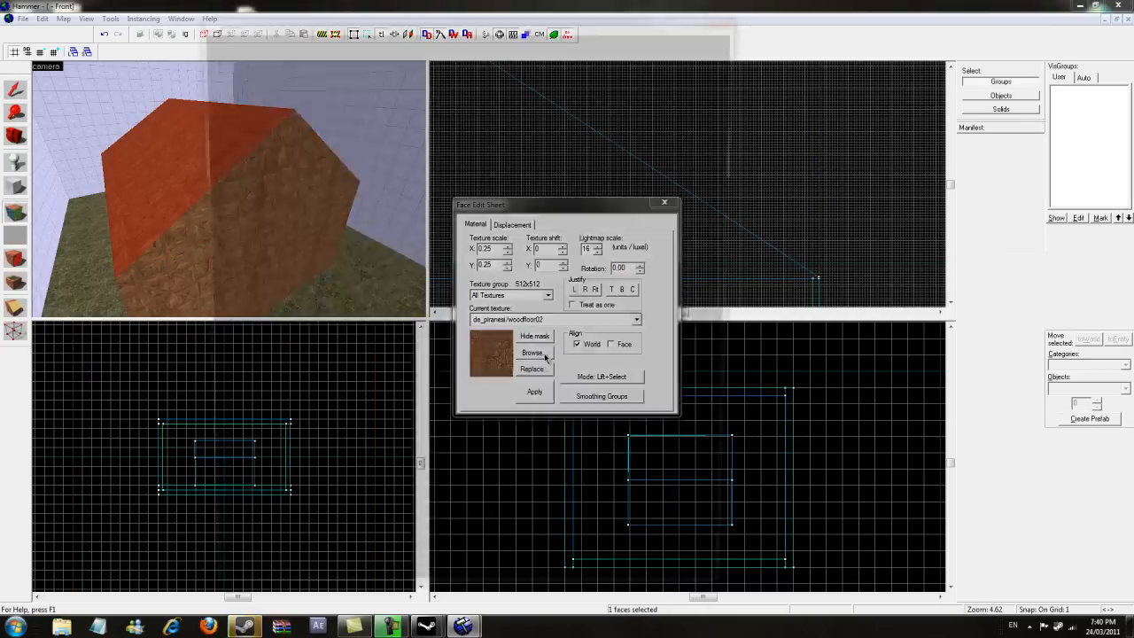
key(BackSpace)
text(roo)
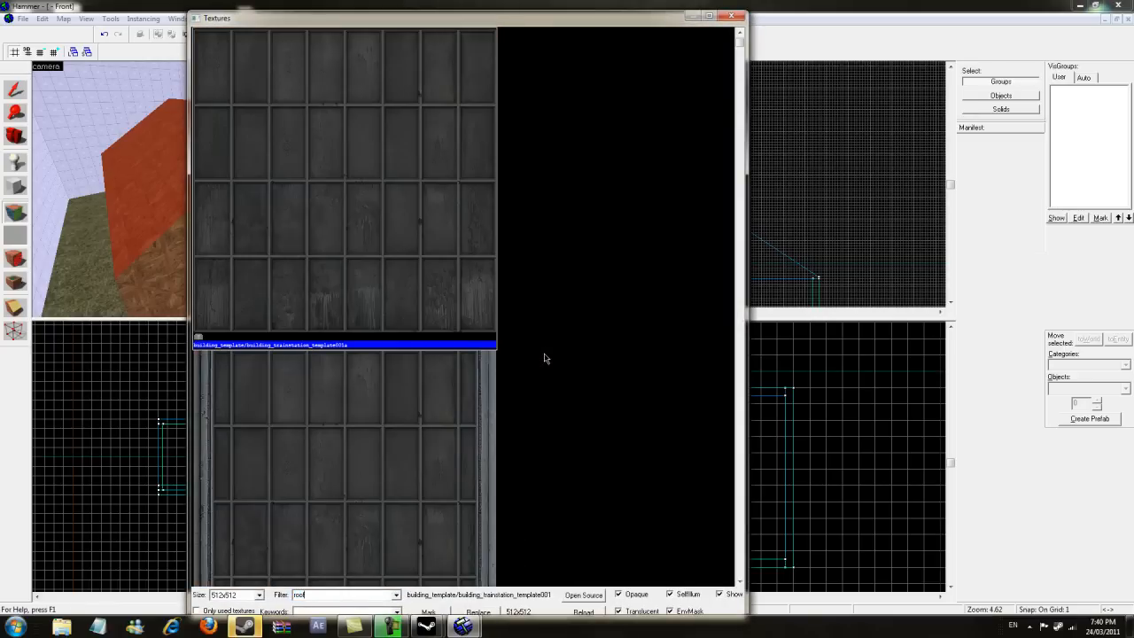
text(f)
drag(738, 51, 741, 122)
double_click(421, 90)
- Apply the roof tile texture to the remaining roof faces and close the face editing sheet
right_click(213, 161)
key(d)
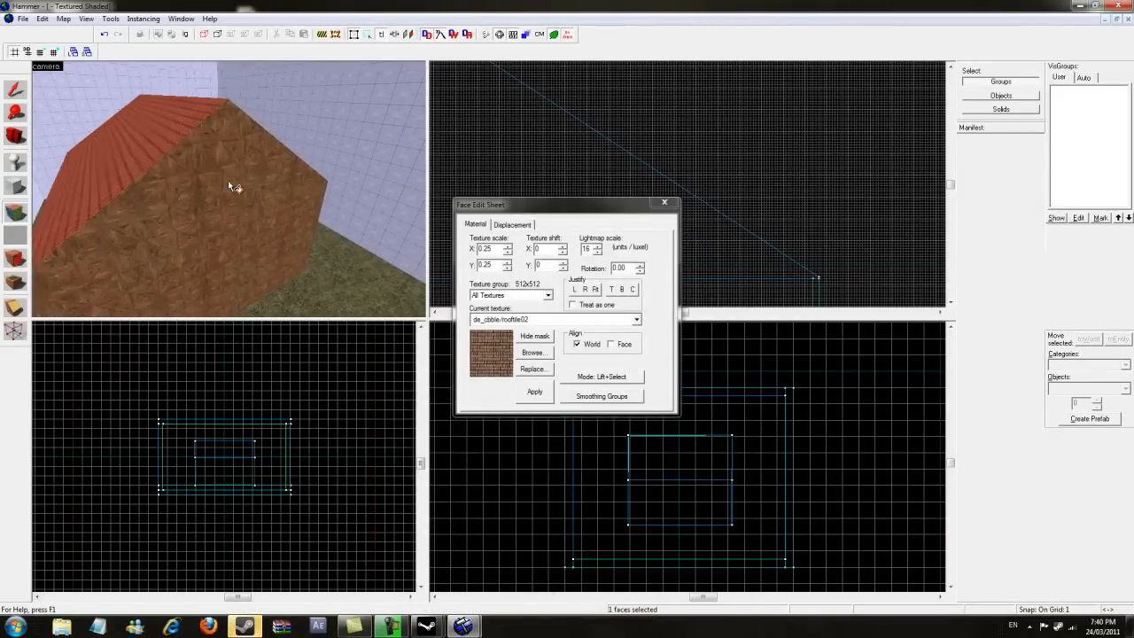
right_click(227, 180)
right_click(137, 132)
click(15, 135)
drag(152, 163, 236, 199)
key(shift+a)
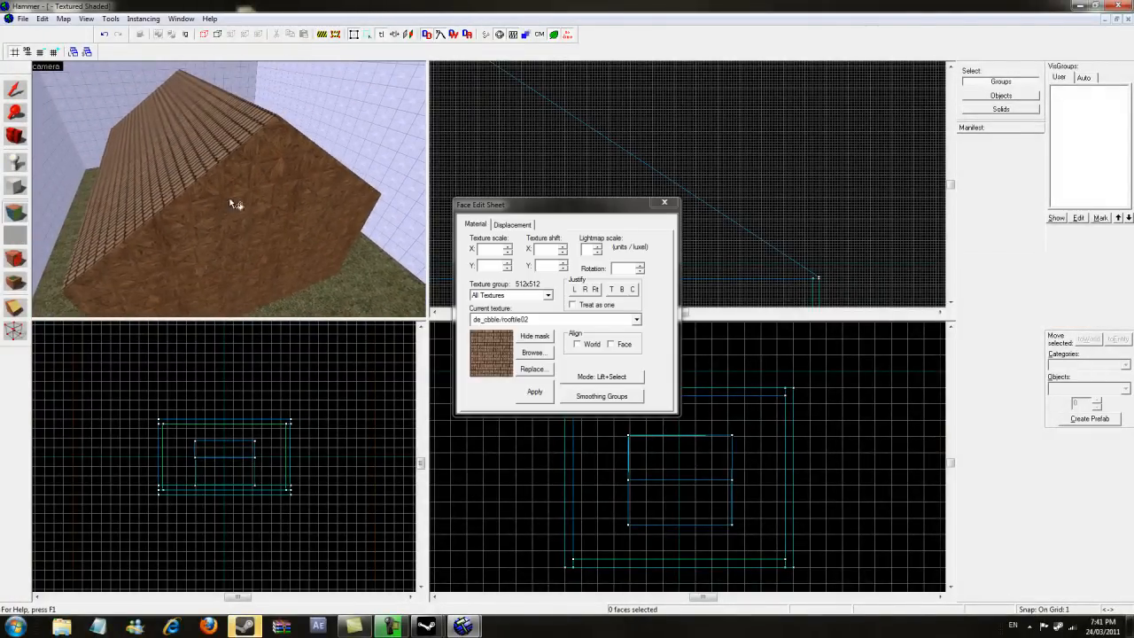
click(675, 207)
- Place an info_player_terrorist entity on the grass floor beside the house
click(15, 136)
drag(151, 169, 244, 185)
click(16, 163)
click(231, 227)
click(11, 133)
drag(111, 151, 46, 103)
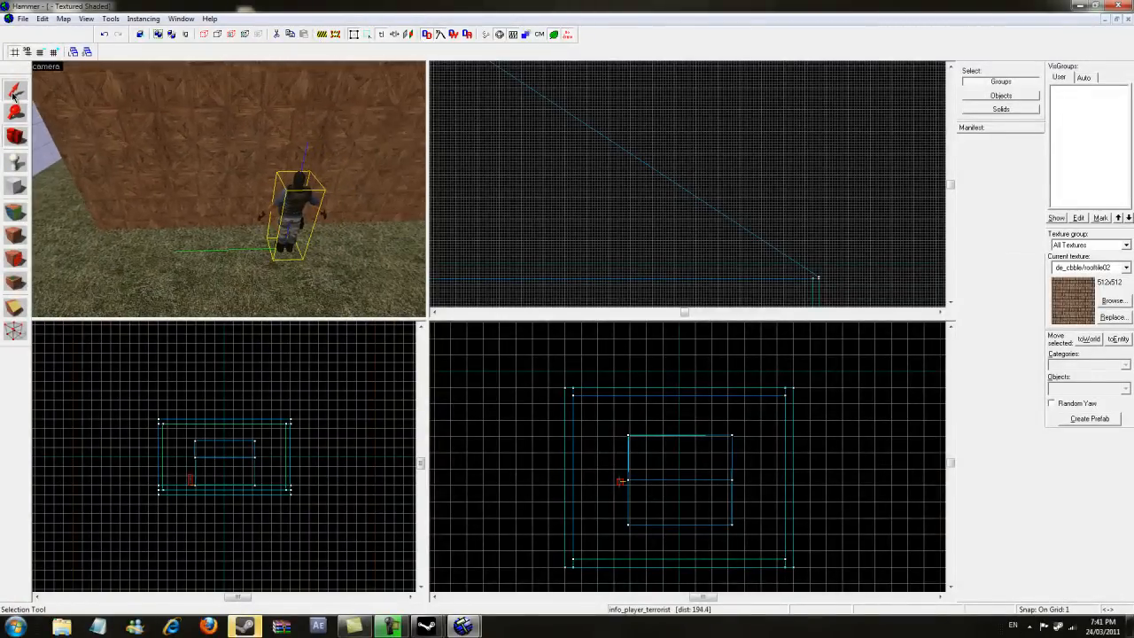
- Draw a block about 83 units wide and 116 units tall against the house's front wall at the terrorist's position
click(13, 95)
click(287, 143)
key(d)
scroll(594, 236, down, 20)
scroll(591, 244, up, 20)
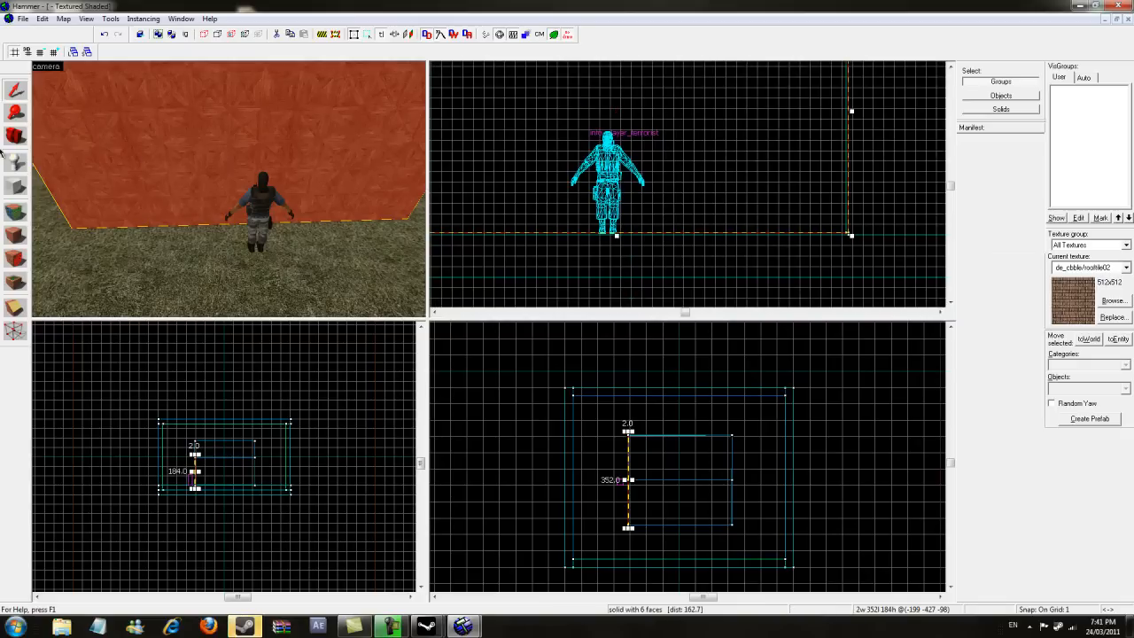
click(15, 186)
drag(550, 127, 665, 239)
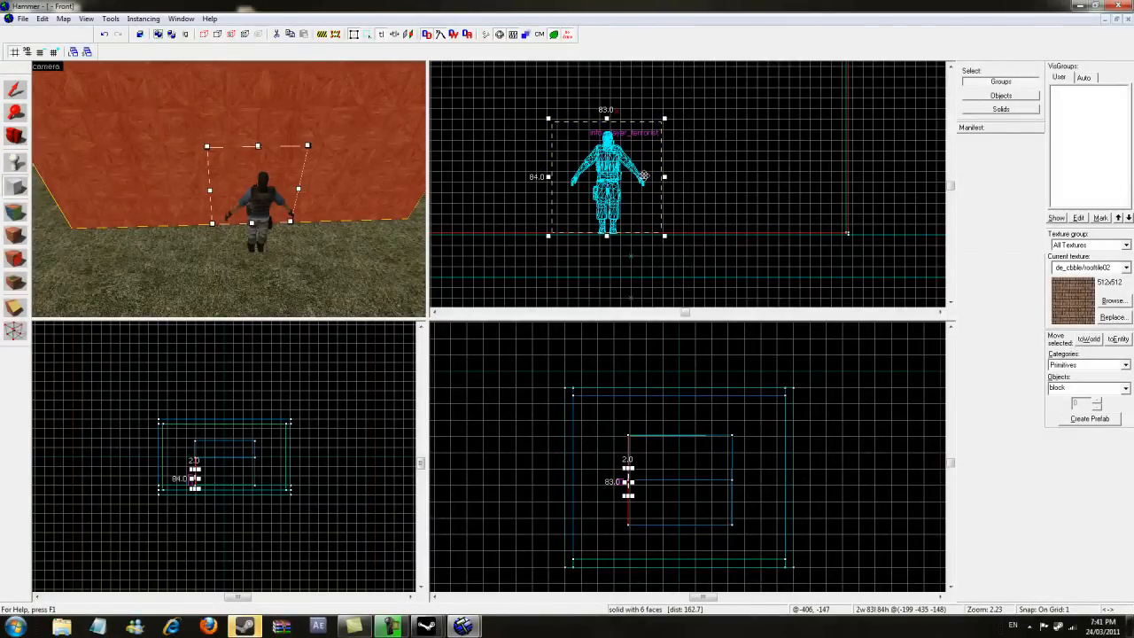
drag(607, 118, 606, 76)
scroll(602, 511, up, 8)
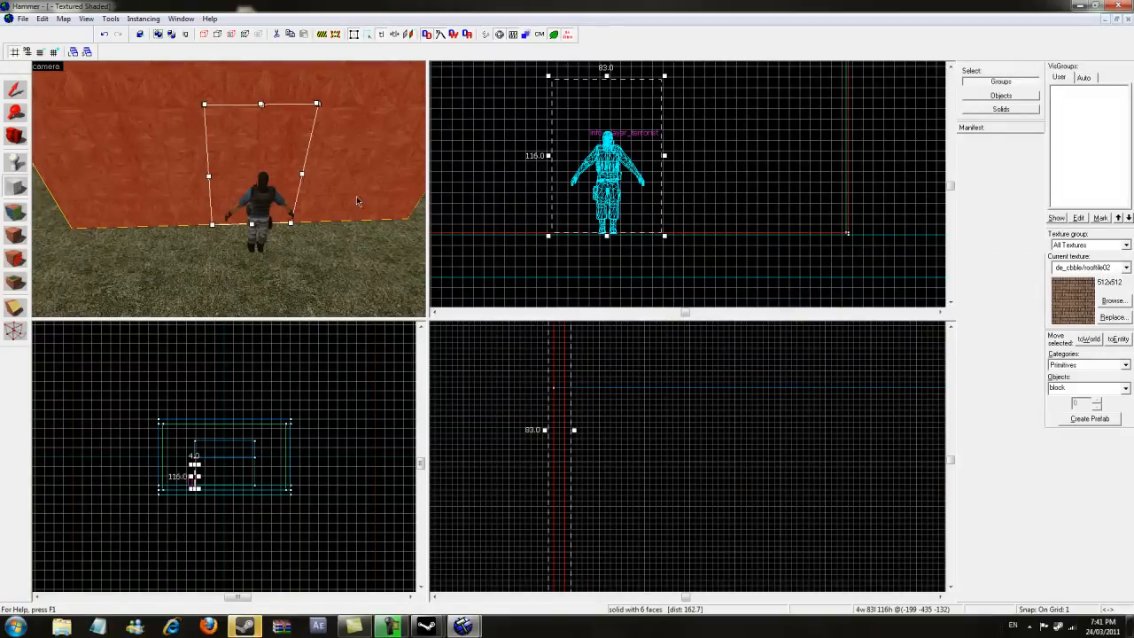
key(Return)
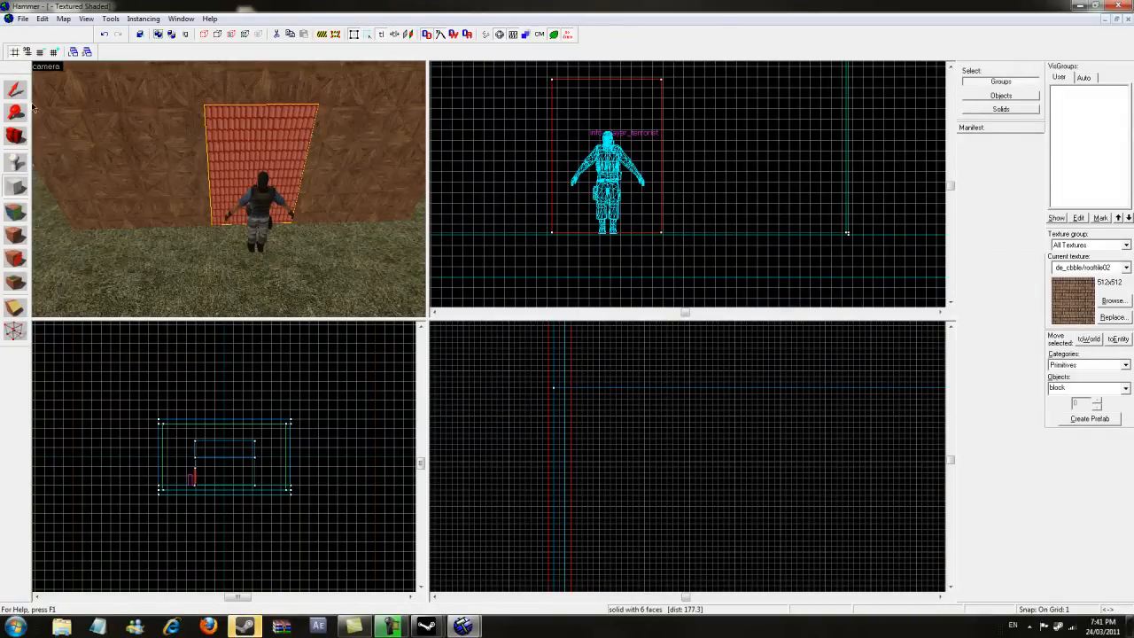
- Carve the block out of the front wall to make a doorway, then delete the carving block
key(shift+s)
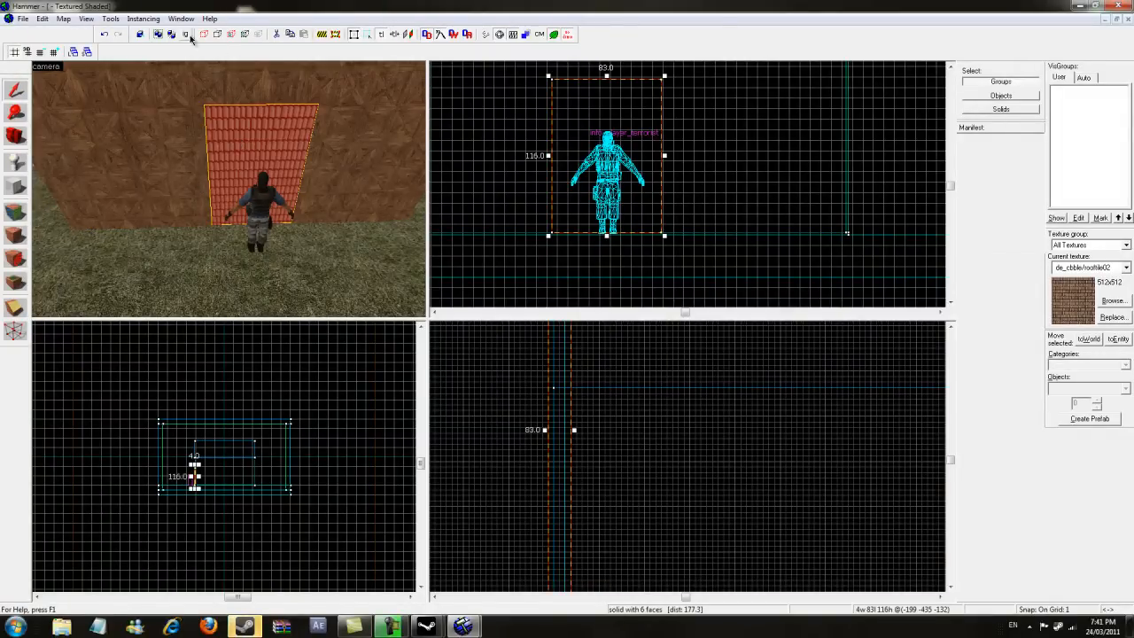
click(110, 19)
click(108, 32)
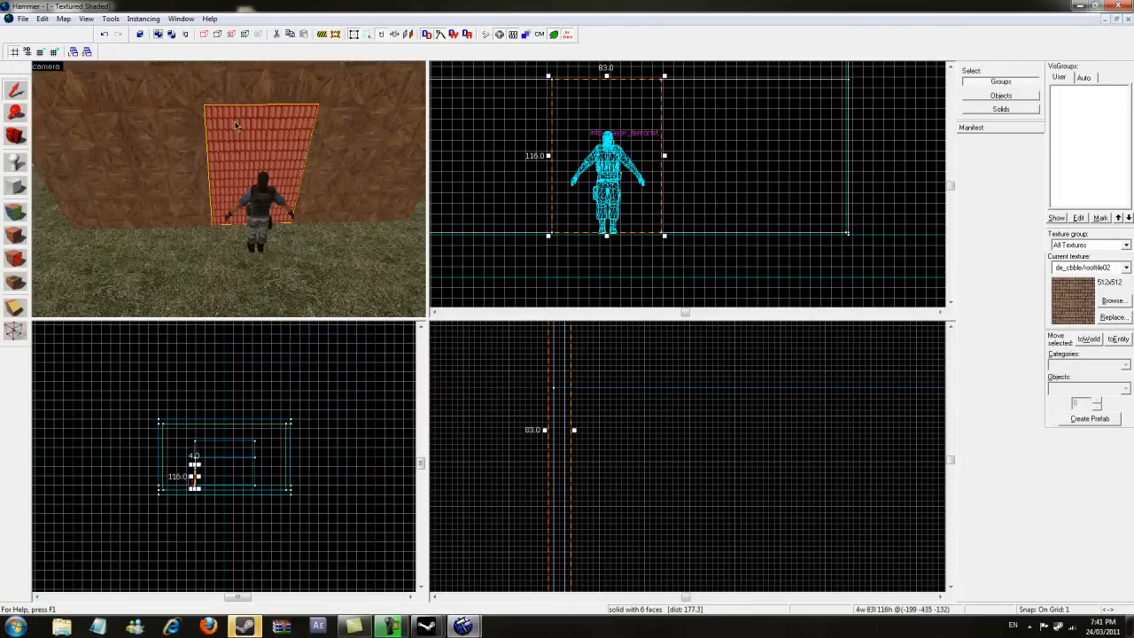
key(Delete)
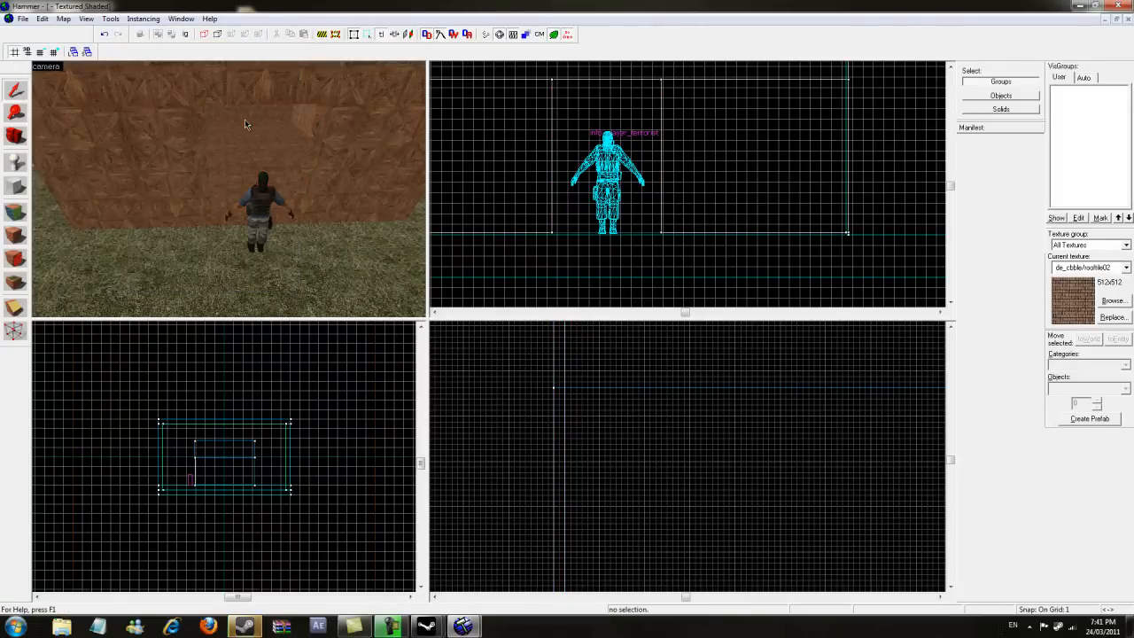
- Select the terrorist spawn entity standing outside the house and delete it
click(22, 142)
key(w)
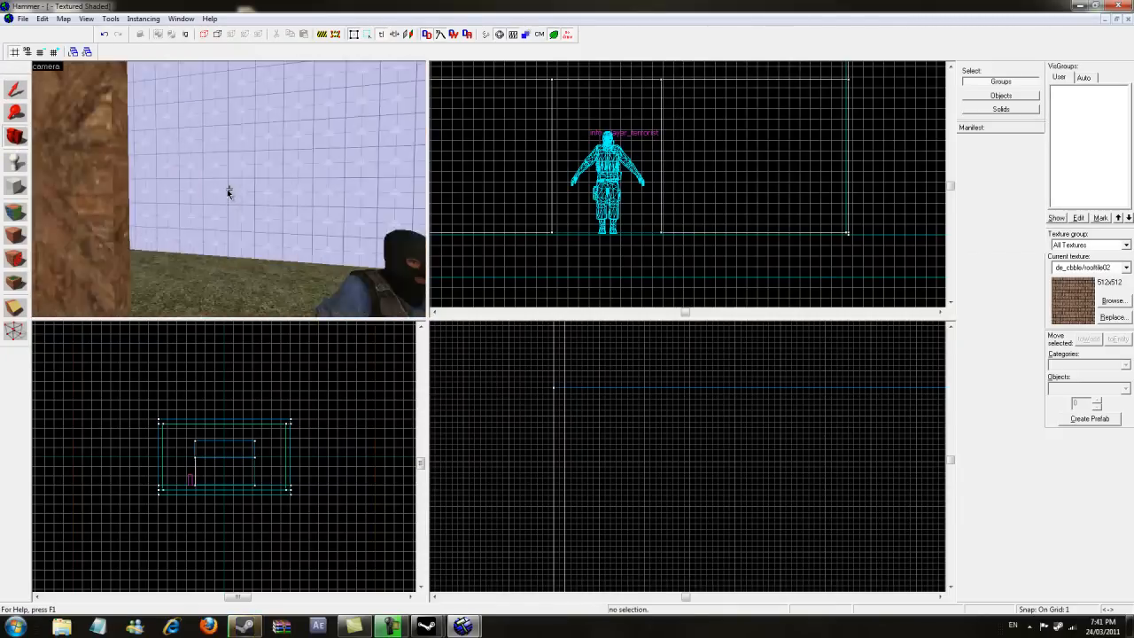
key(s)
drag(229, 188, 223, 198)
key(w)
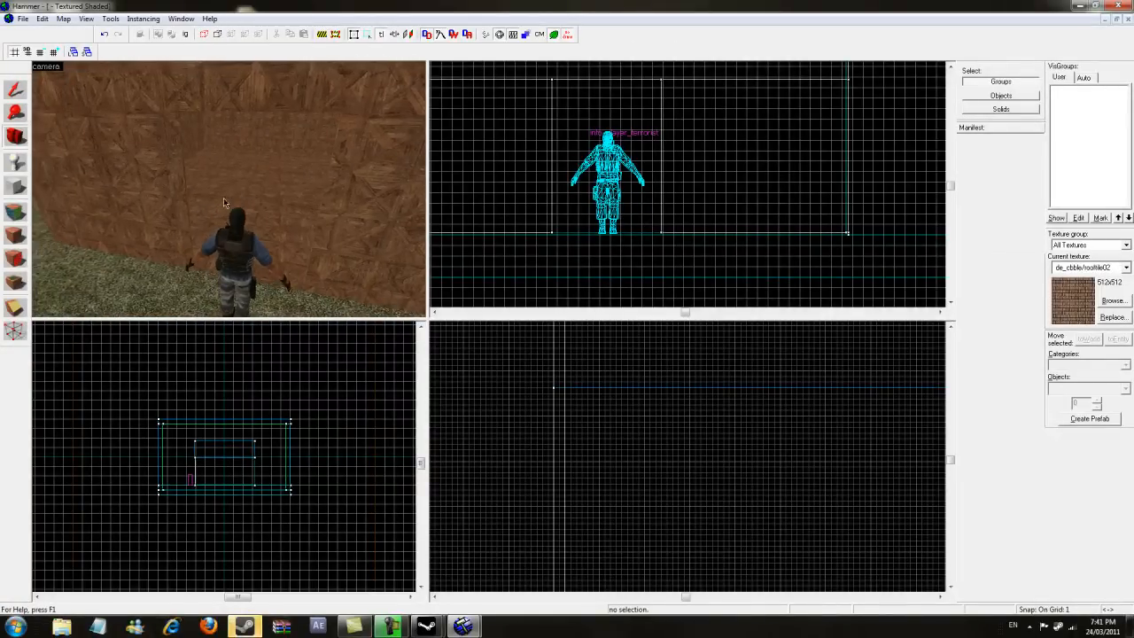
click(240, 253)
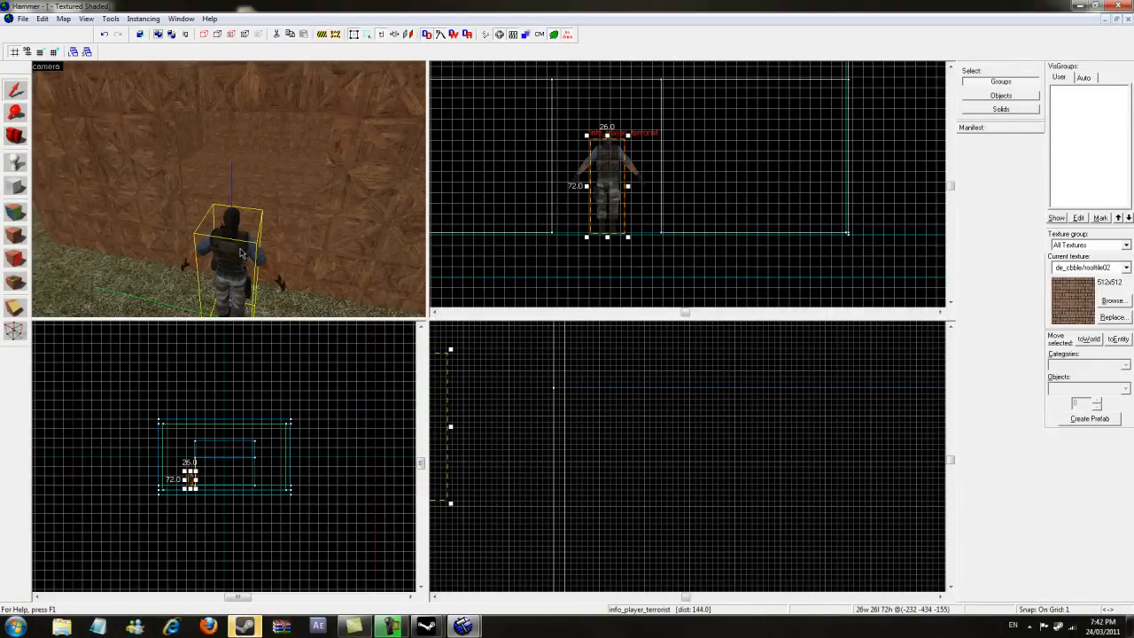
key(Delete)
- Place three info_player_terrorist entities on the wooden floor inside the house
key(z)
key(w)
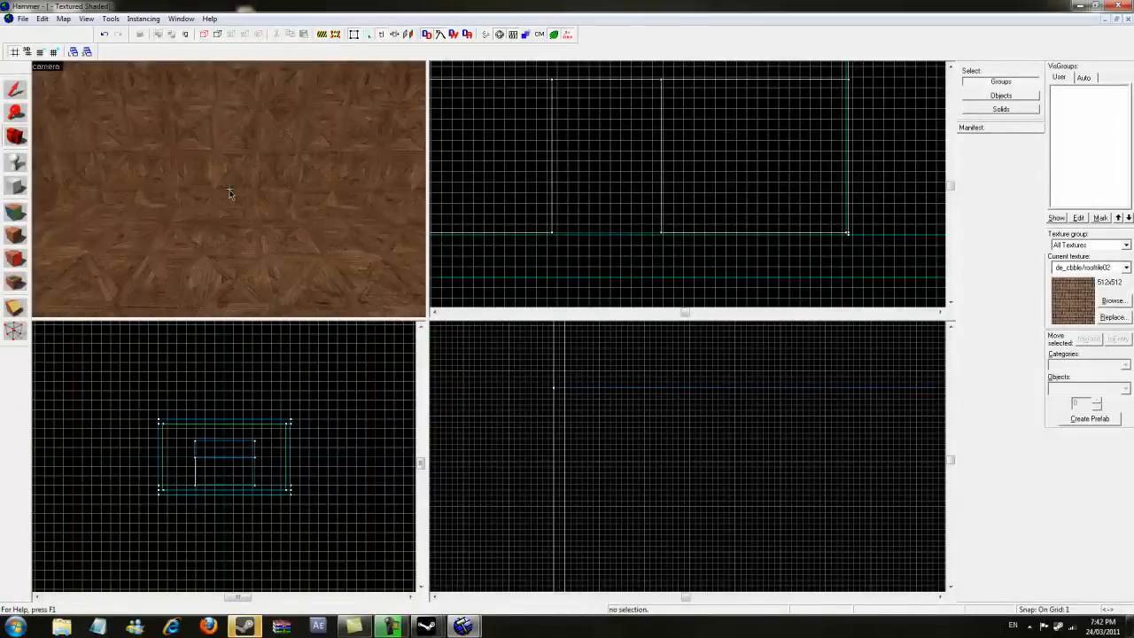
key(w)
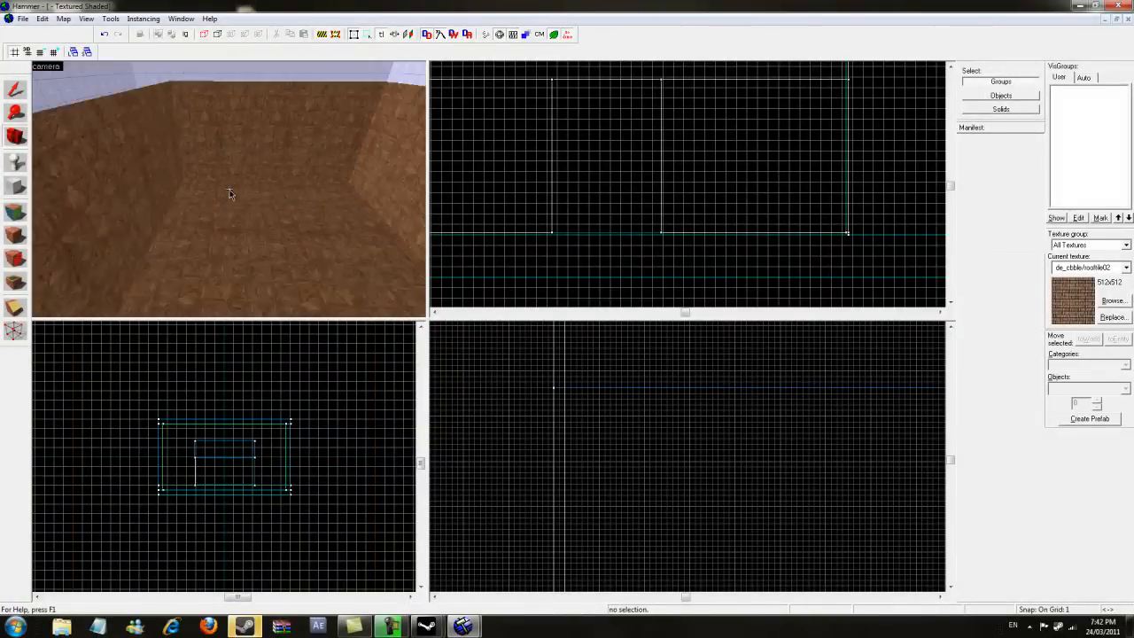
key(w)
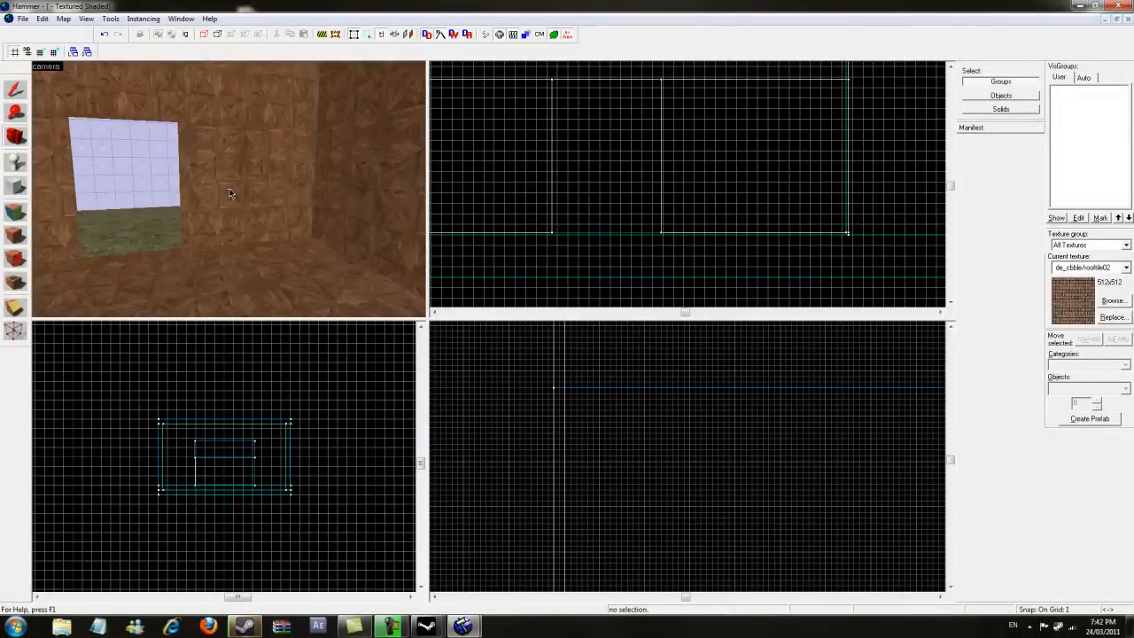
key(w)
key(w)
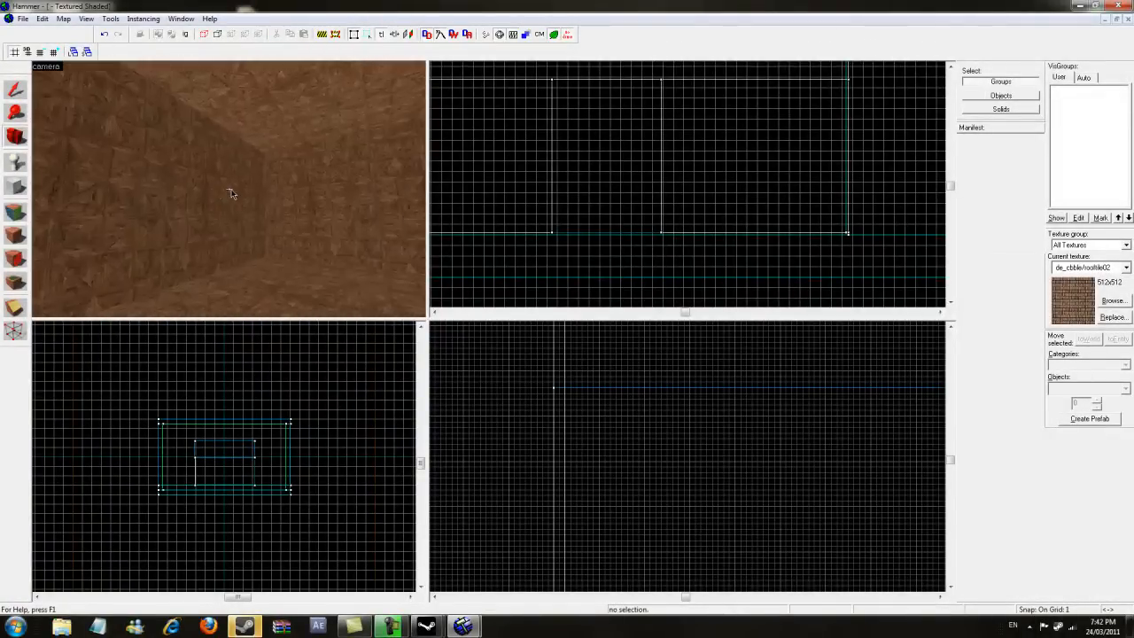
key(w)
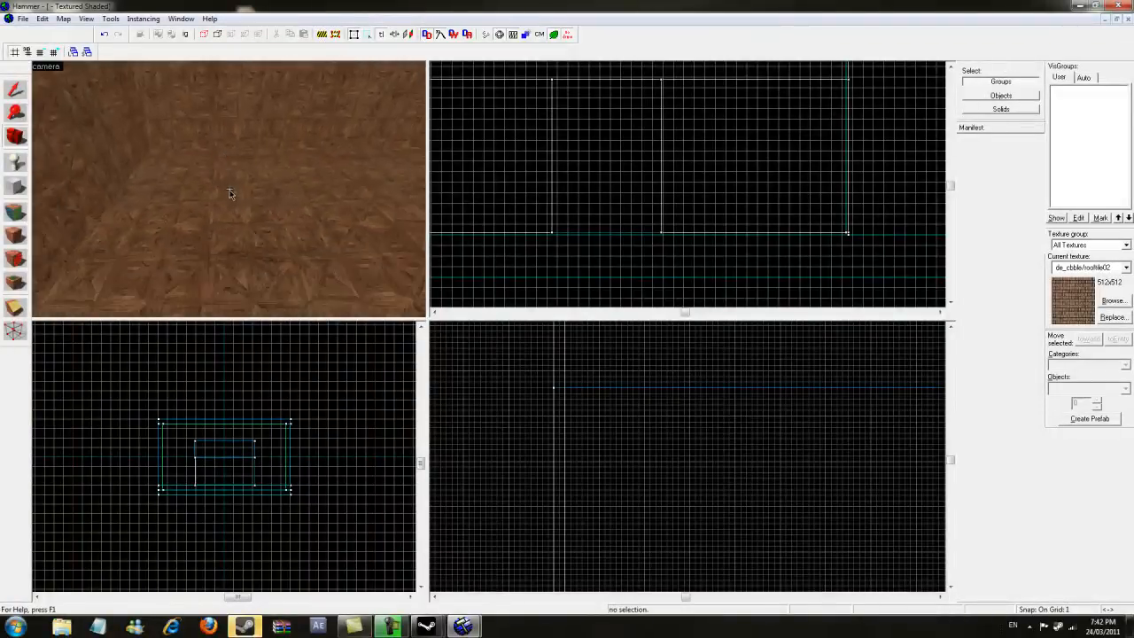
key(w)
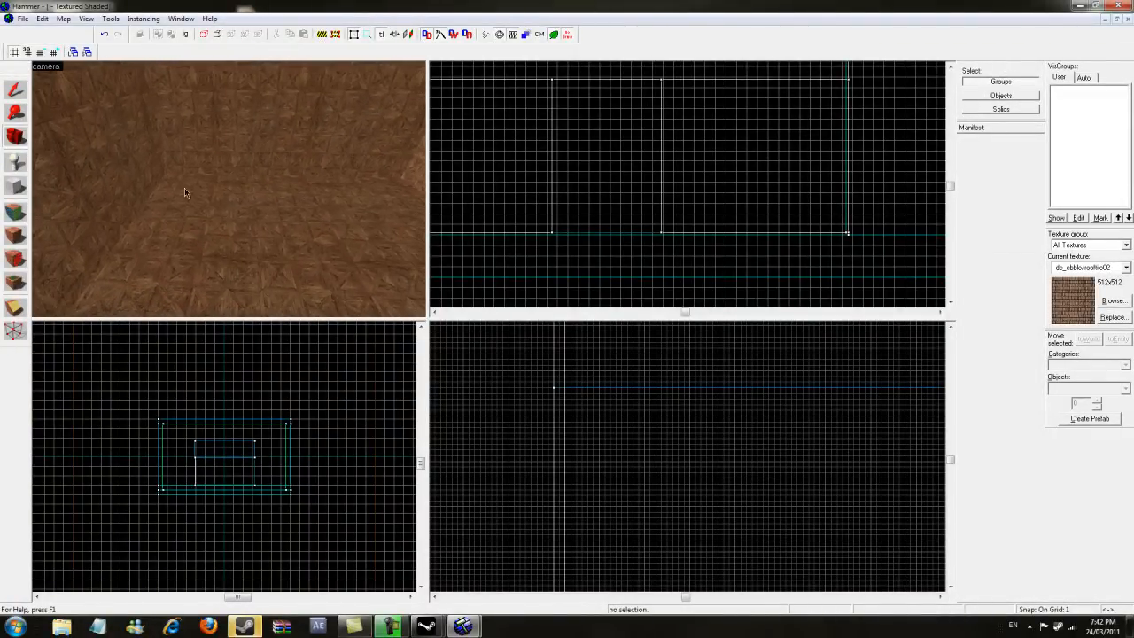
click(14, 165)
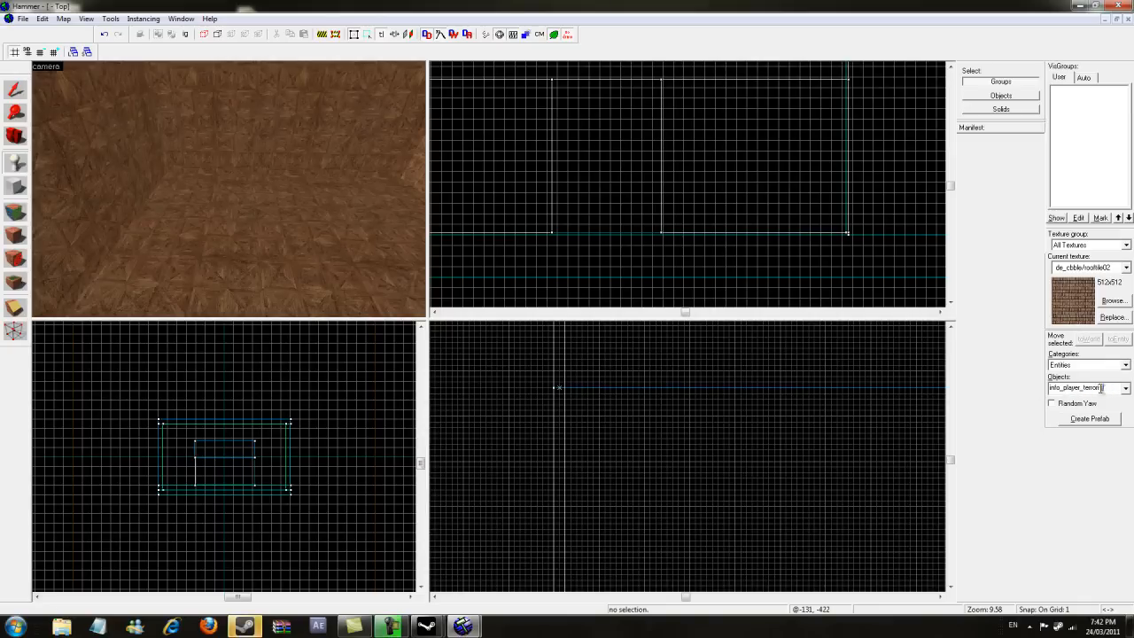
click(239, 208)
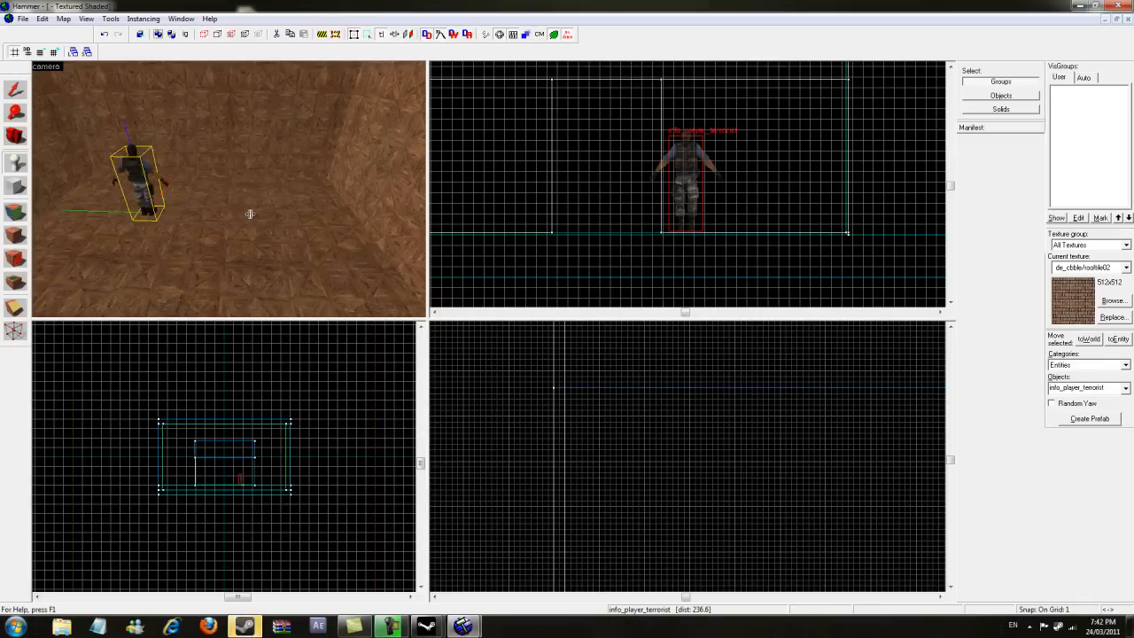
click(248, 212)
click(321, 213)
scroll(312, 209, down, 3)
scroll(294, 204, up, 3)
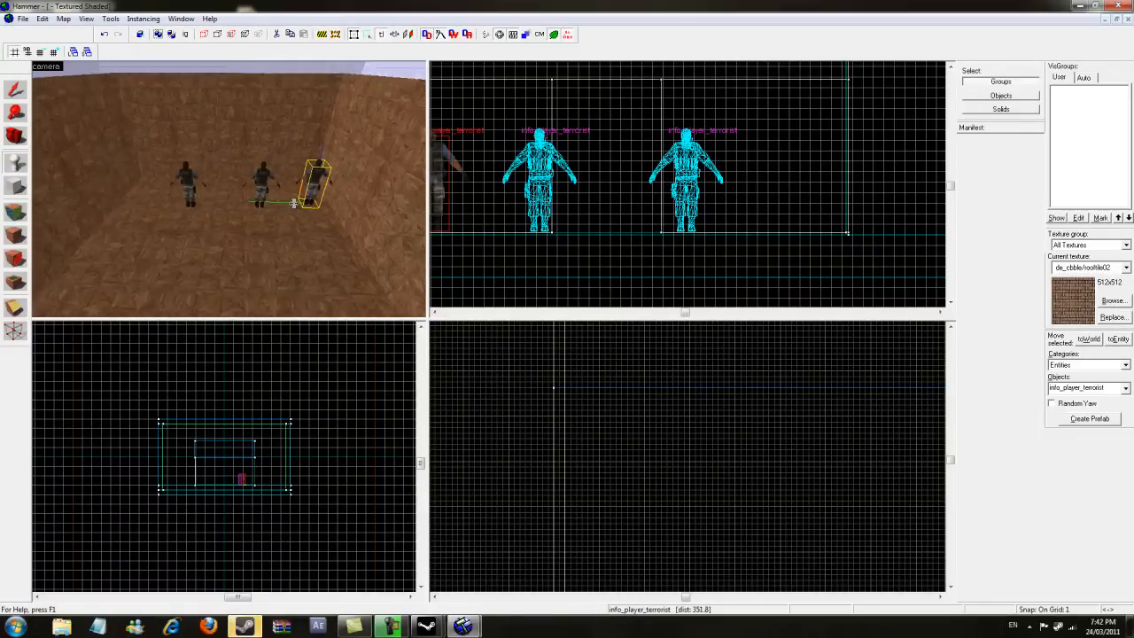
- Switch the entity type to info_player_counterterrorist and place three of them inside the house
click(15, 136)
drag(226, 189, 230, 193)
scroll(228, 193, down, 2)
click(13, 164)
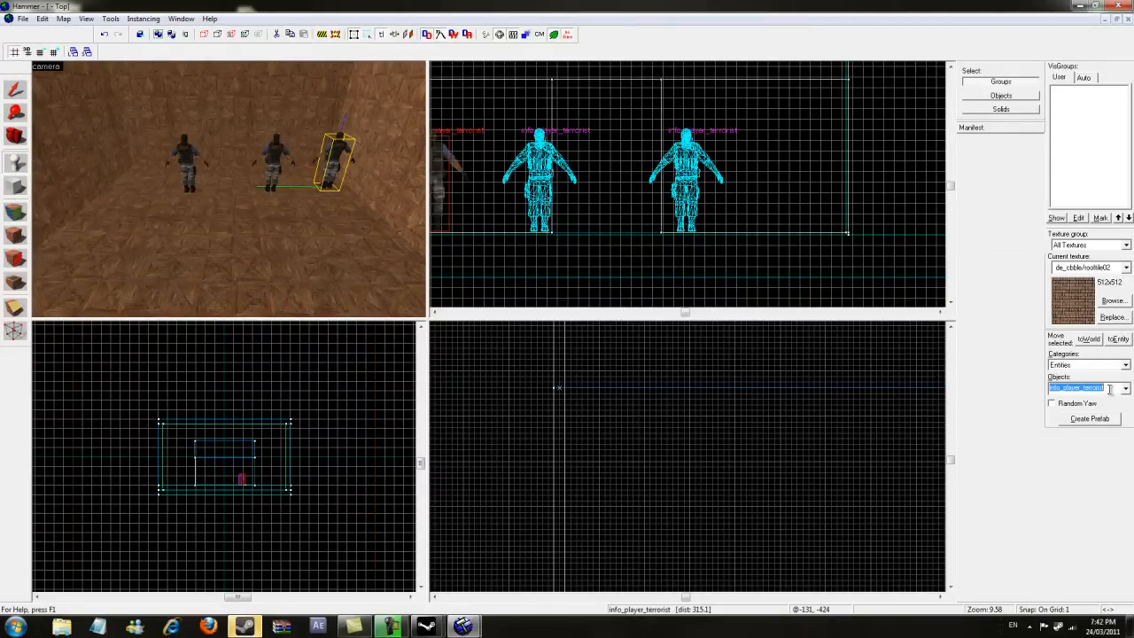
text(counterte)
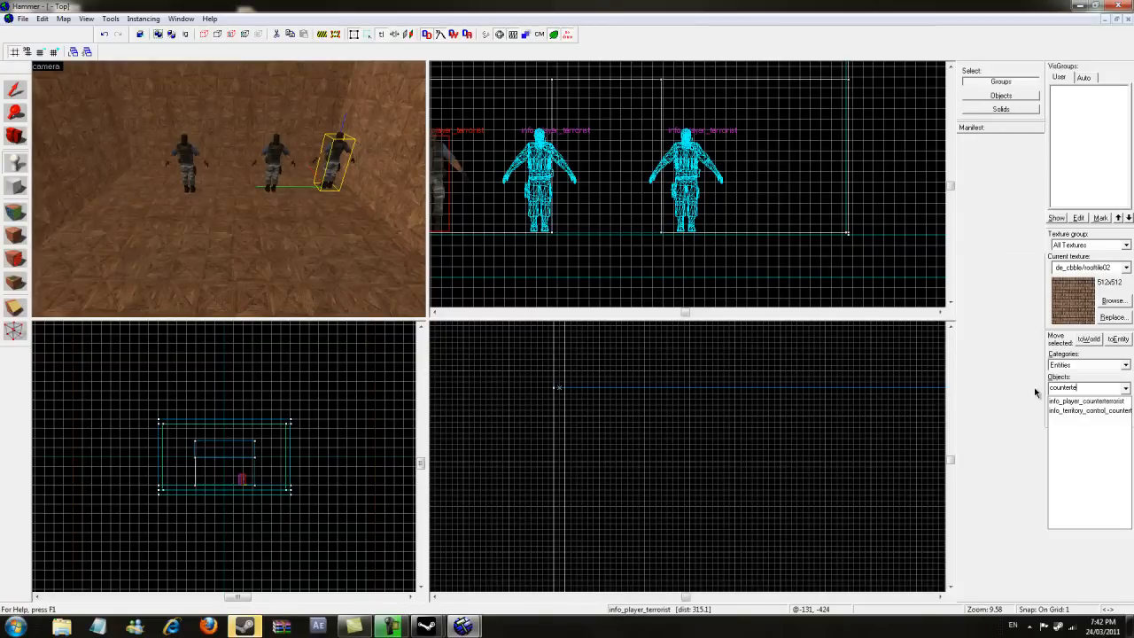
key(Down)
key(Return)
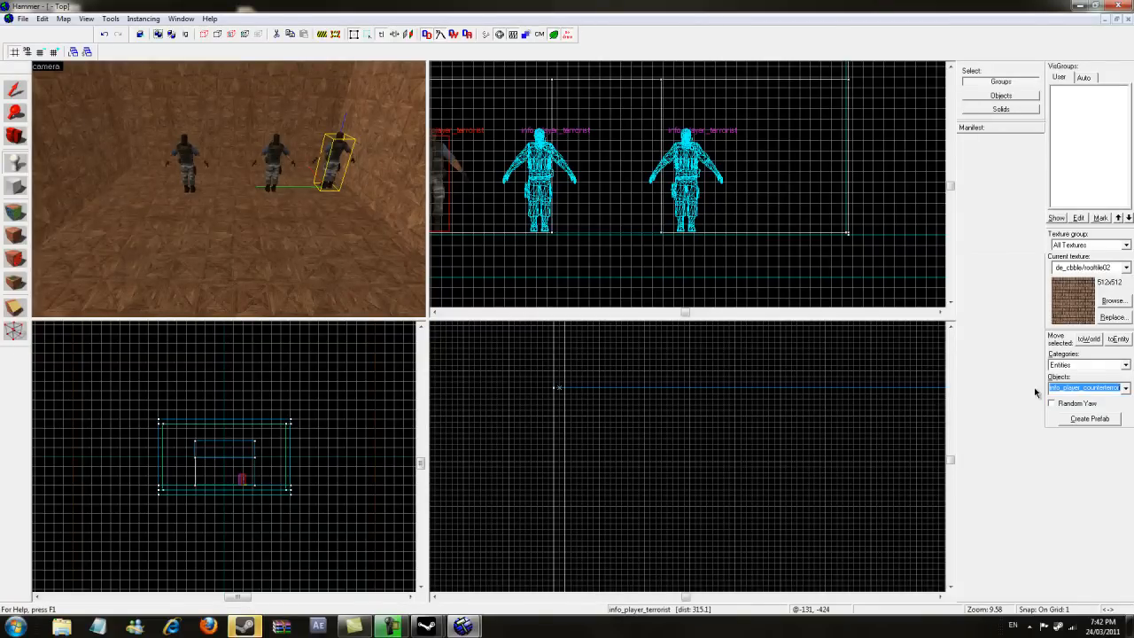
click(172, 224)
click(260, 231)
click(345, 233)
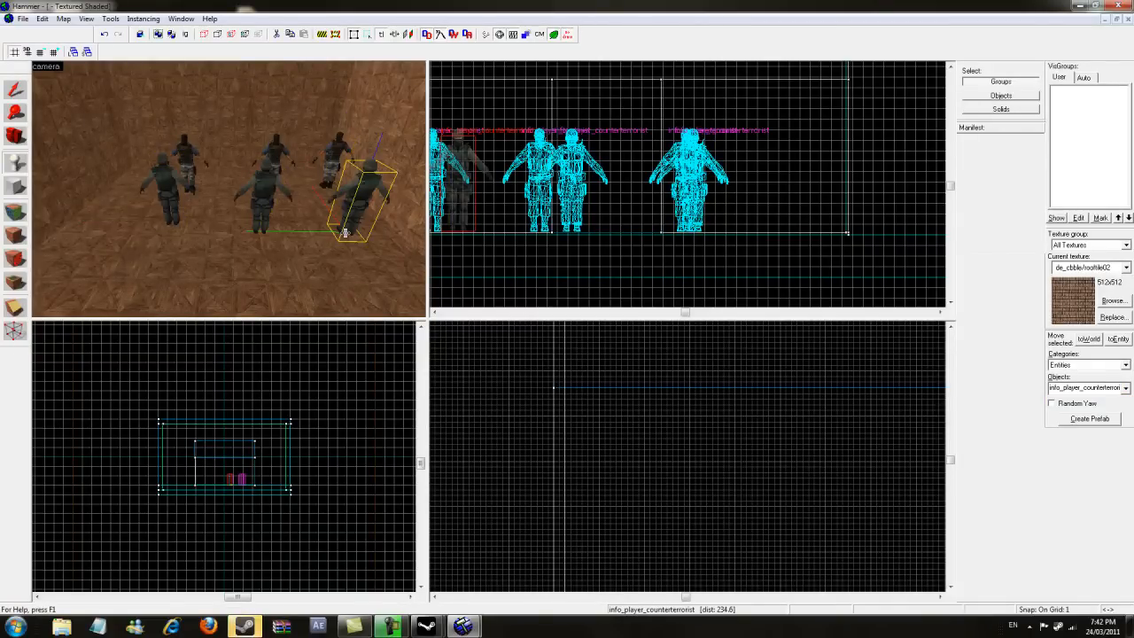
- Place a shadow_control entity on the floor inside the house
key(s)
click(14, 95)
key(w)
key(s)
click(189, 180)
key(shift+e)
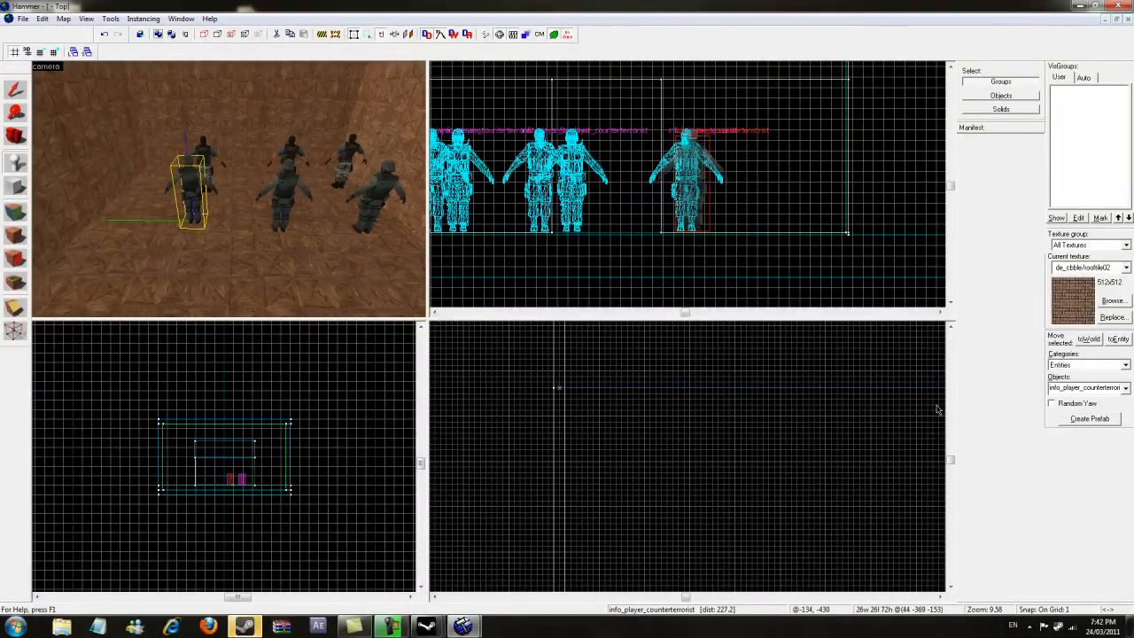
double_click(1078, 387)
text(sf)
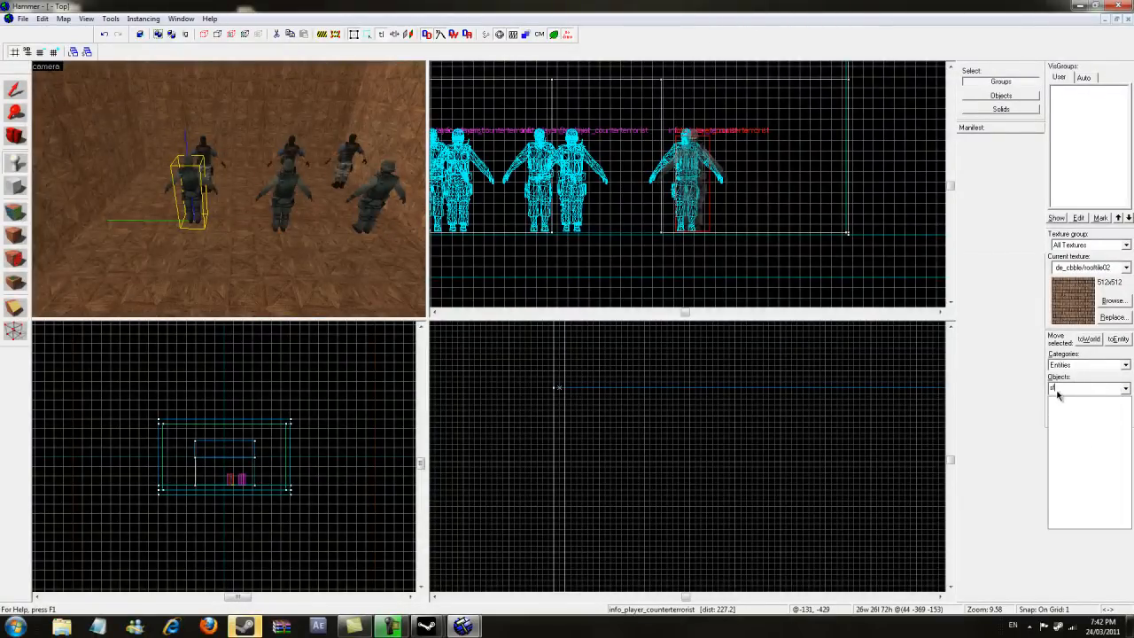
click(1096, 400)
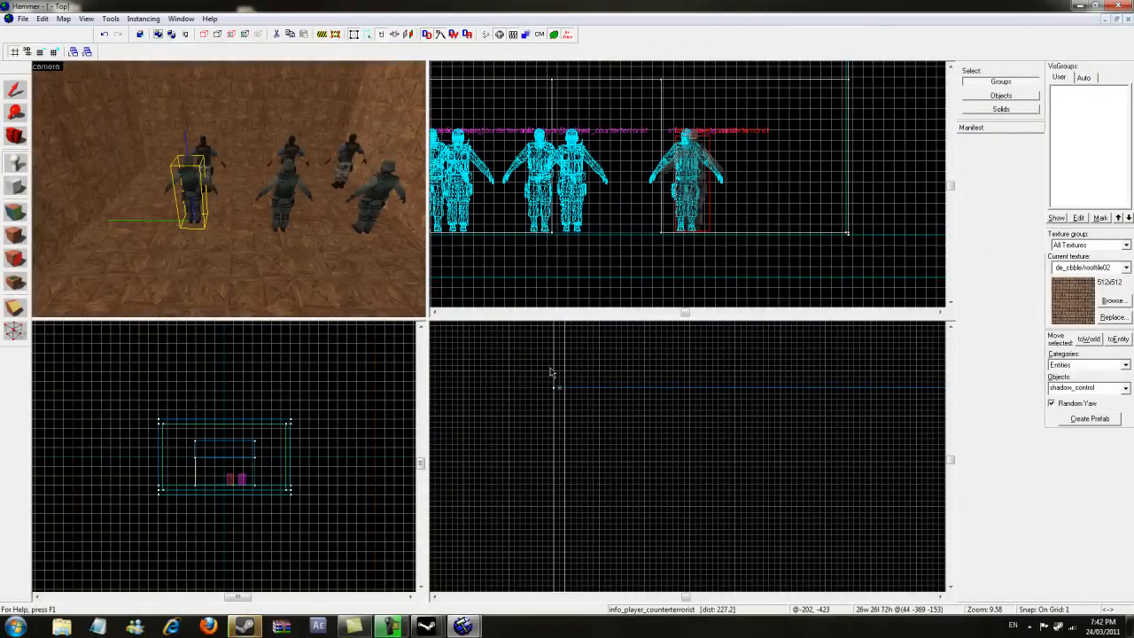
click(198, 256)
key(w)
key(a)
key(shift+s)
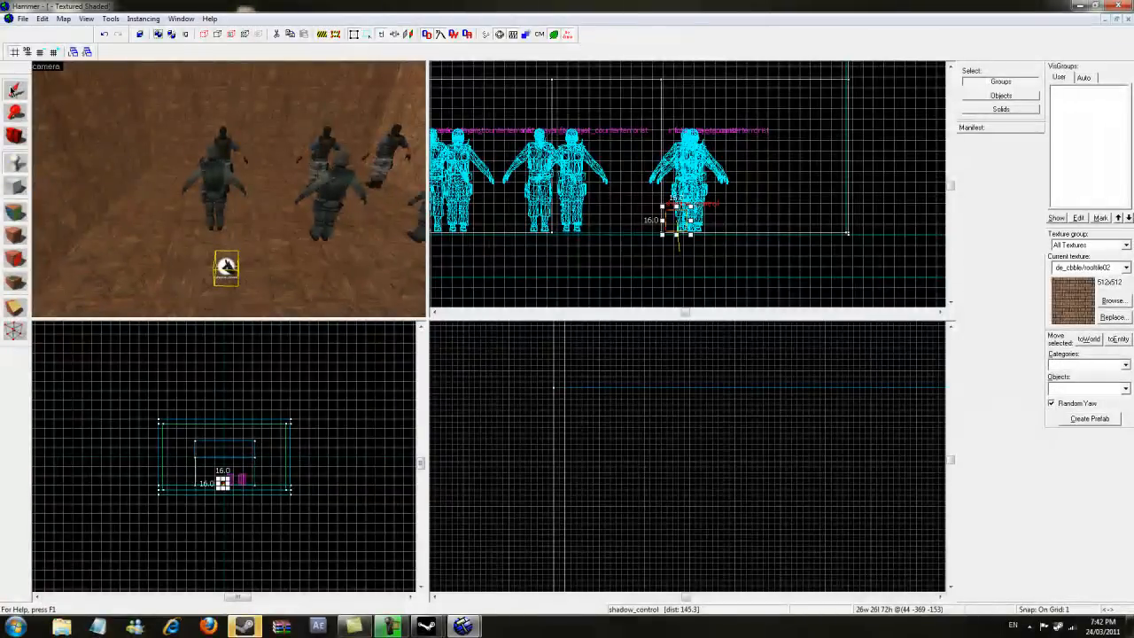
- Change the new entity's class to info_player_counterterrorist, apply it, and close the properties dialog
double_click(226, 268)
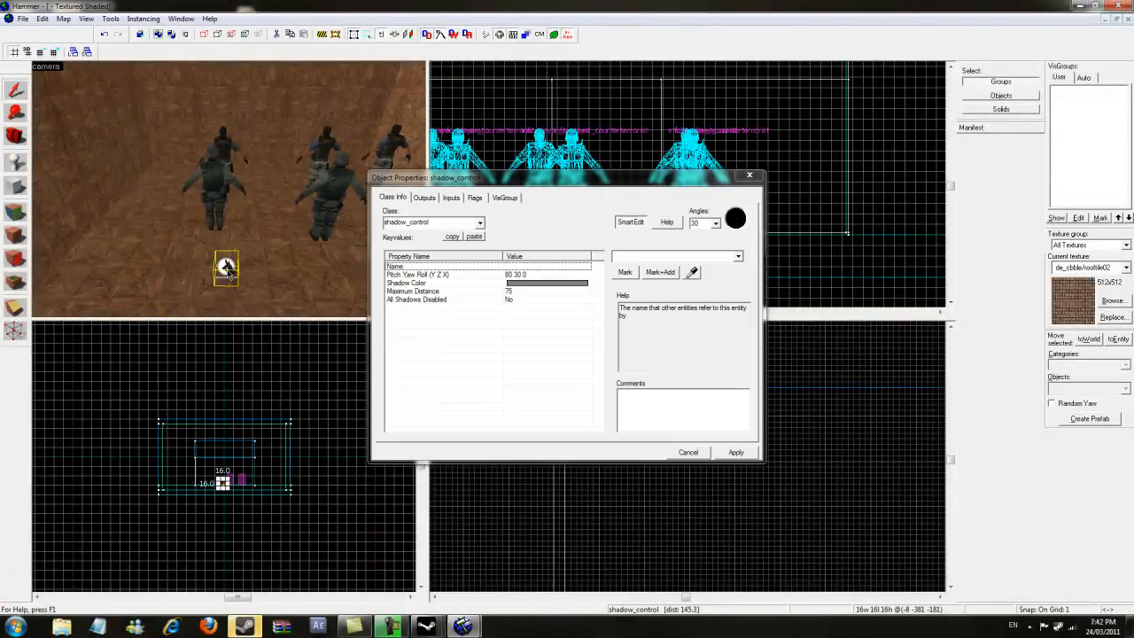
text(counter)
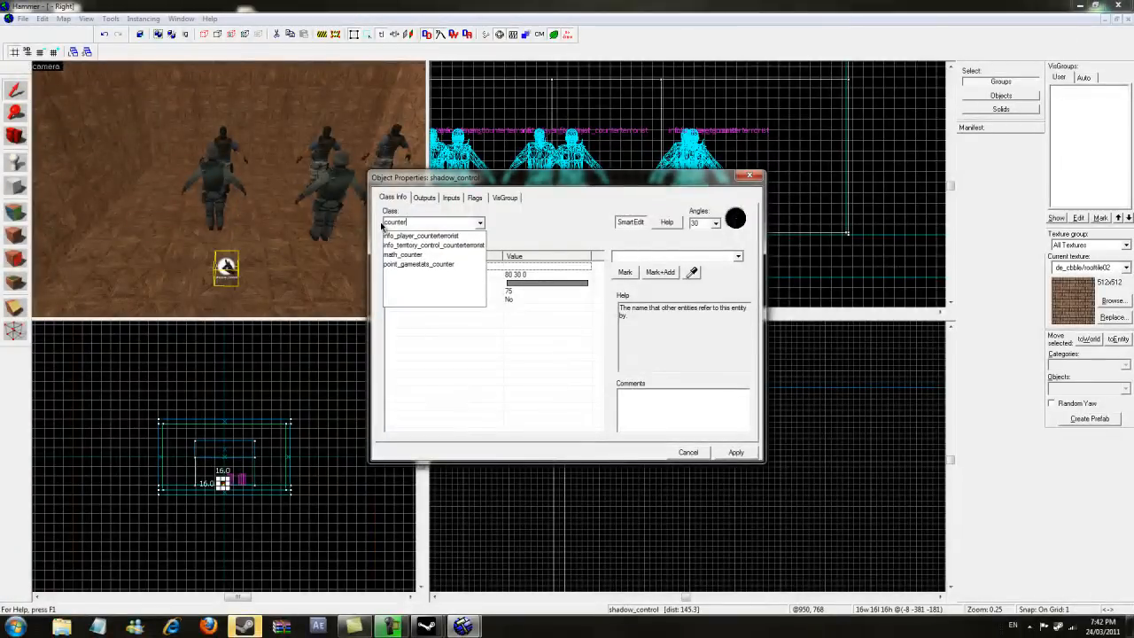
key(Down)
key(Return)
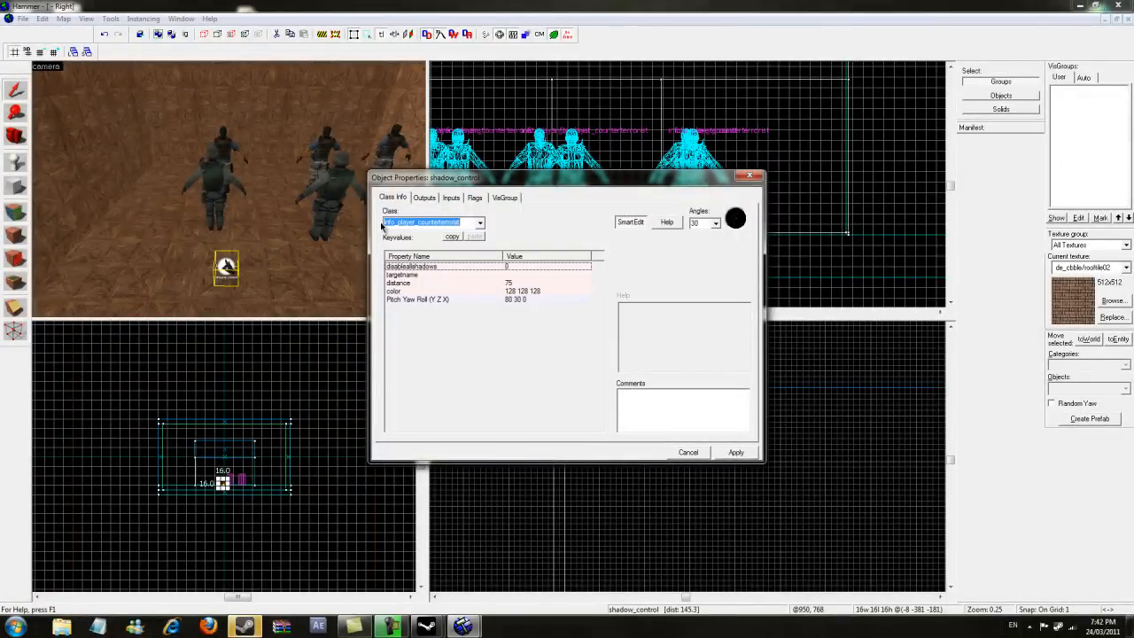
click(734, 455)
key(z)
key(w)
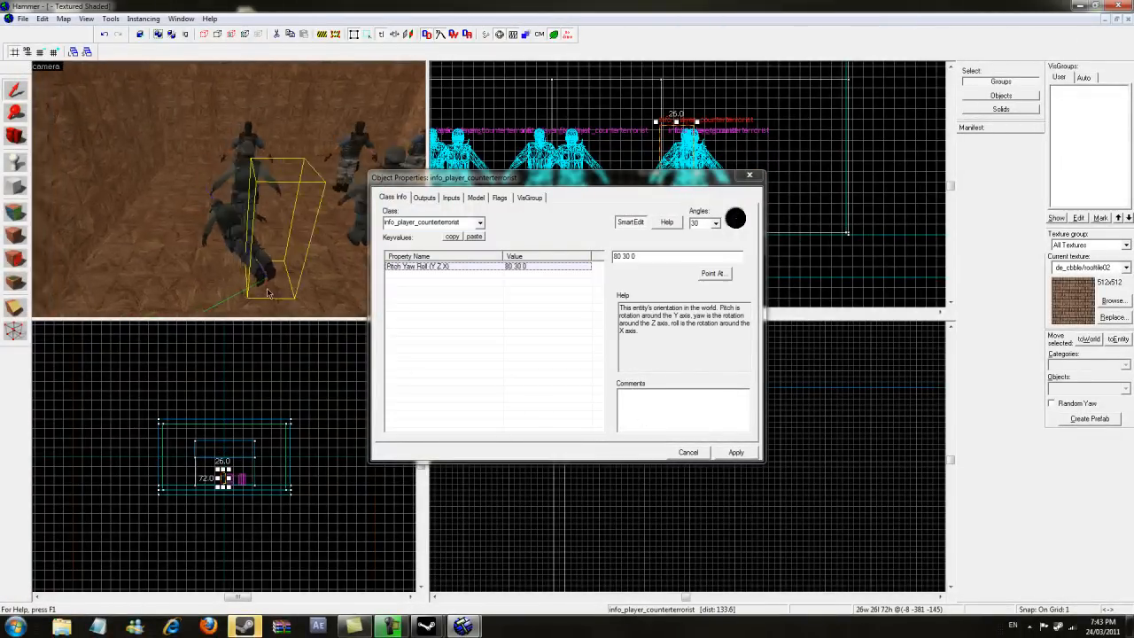
key(z)
key(d)
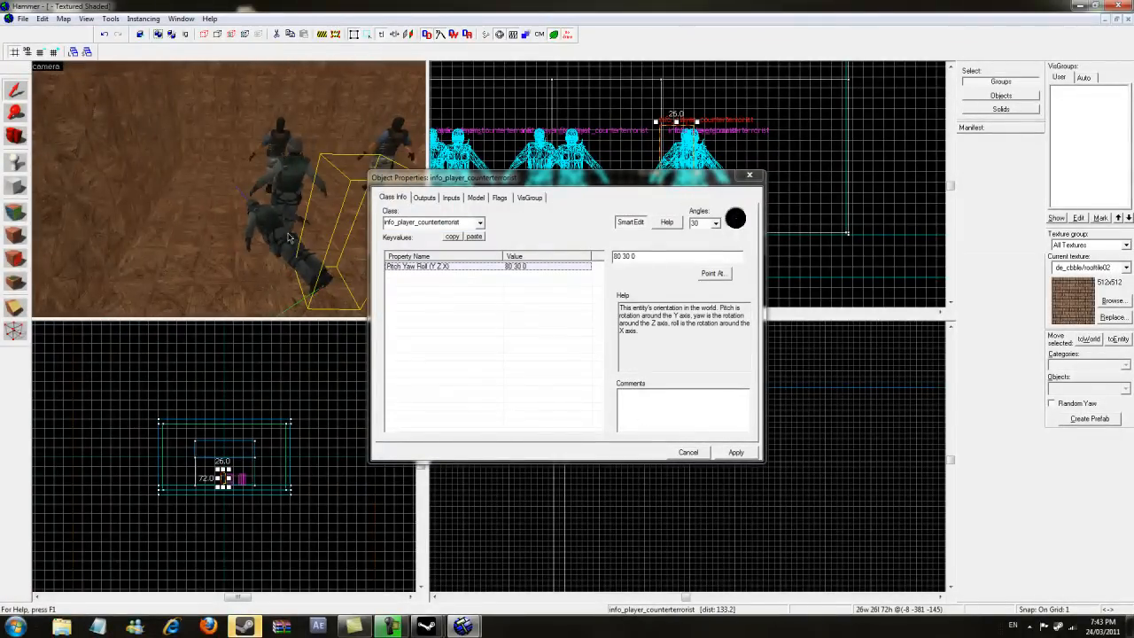
key(Escape)
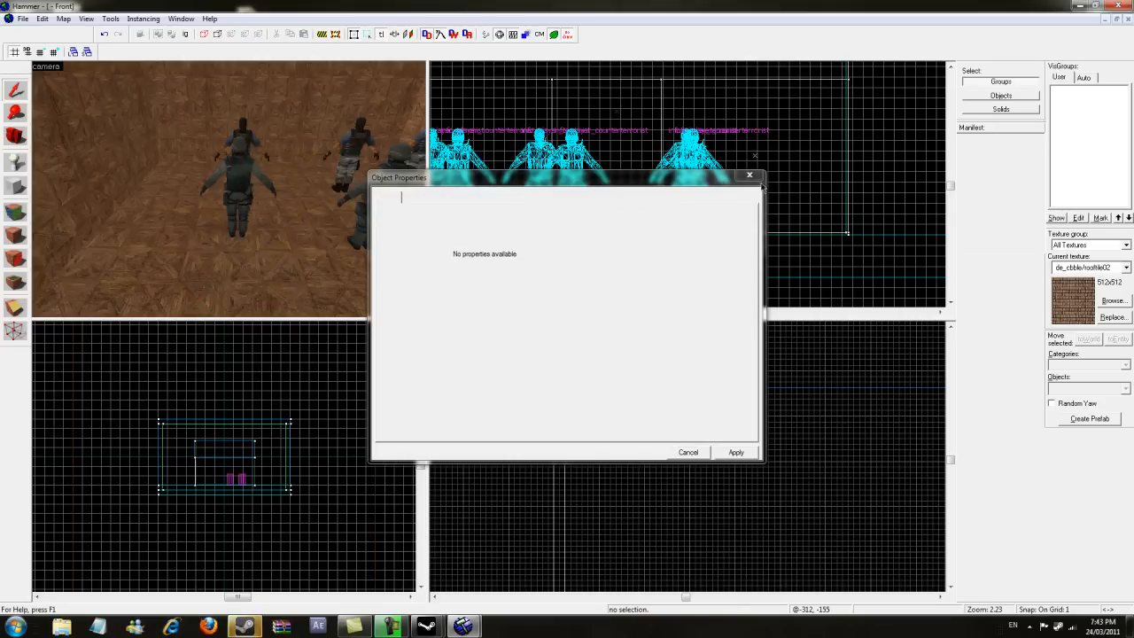
click(749, 175)
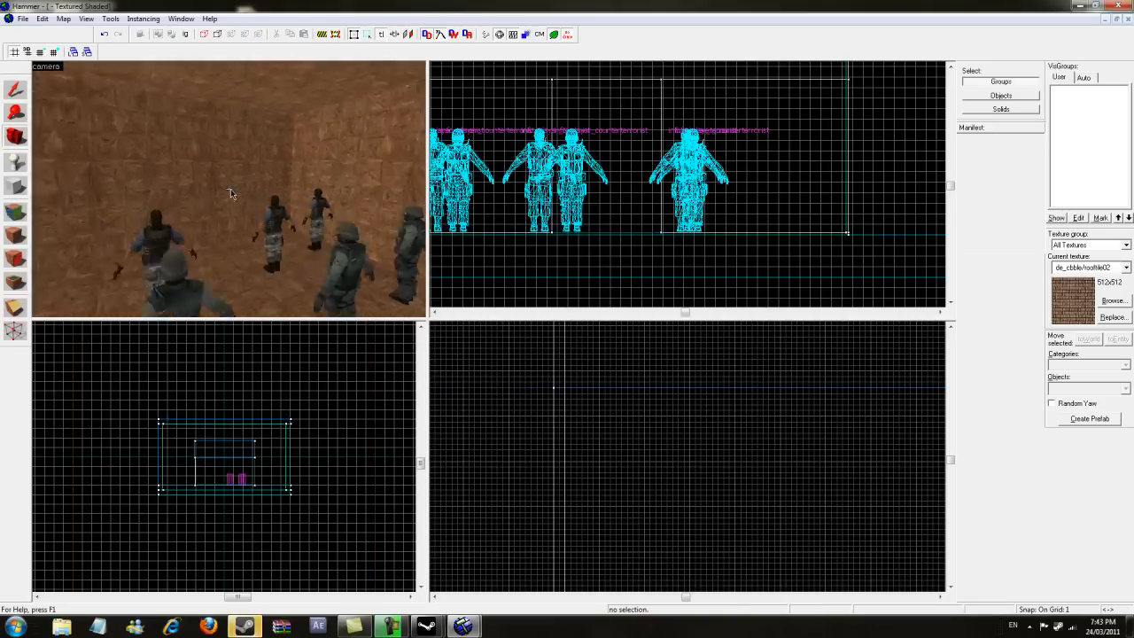
key(w)
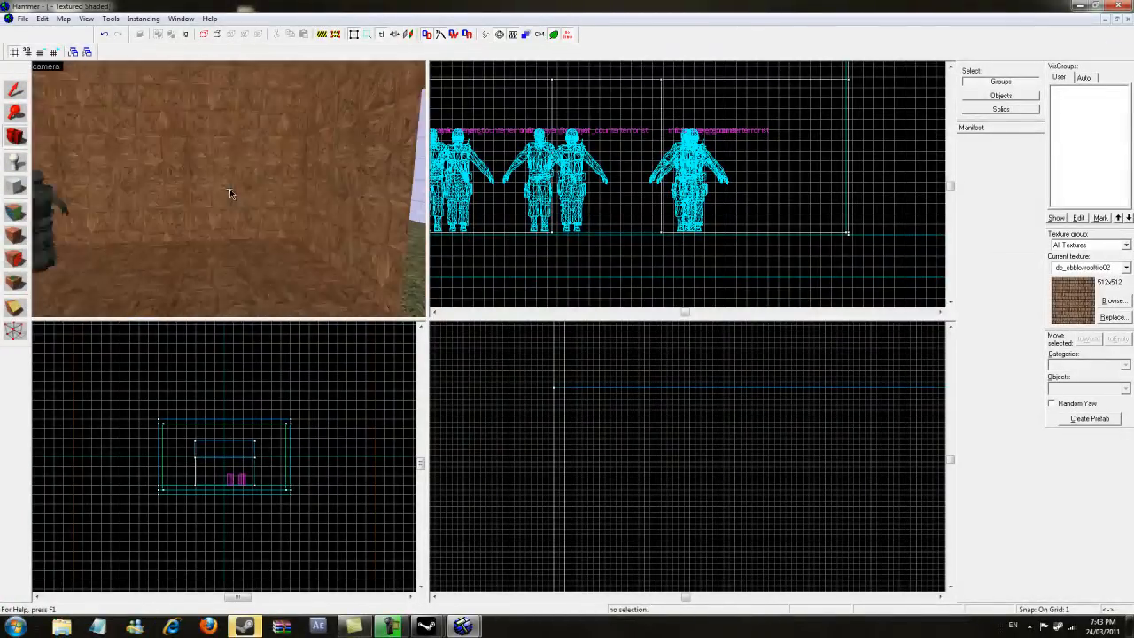
key(w)
key(s)
key(z)
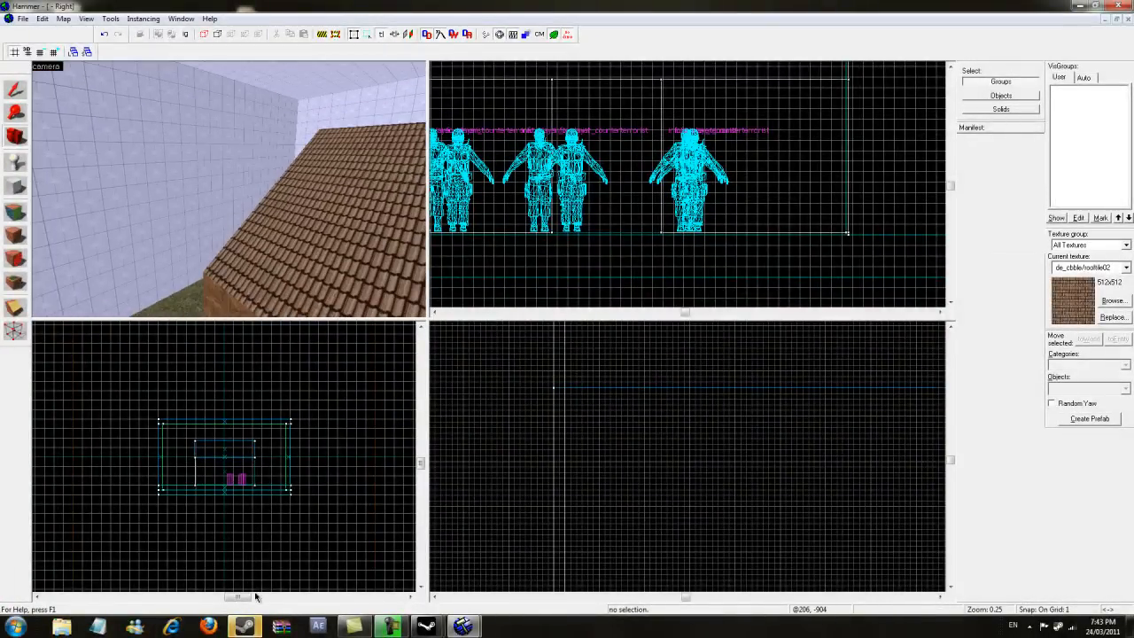